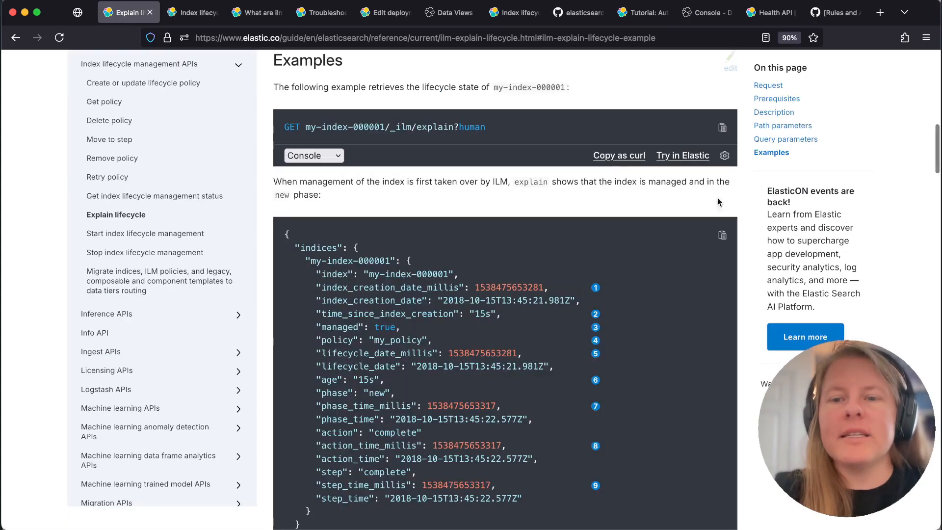
Review the explain lifecycle example response and the indices.lifecycle.history_index_enabled setting in the index lifecycle management settings documentation
{"action": "scroll", "coordinate": [524, 261], "scroll_direction": "down", "scroll_amount": 3}
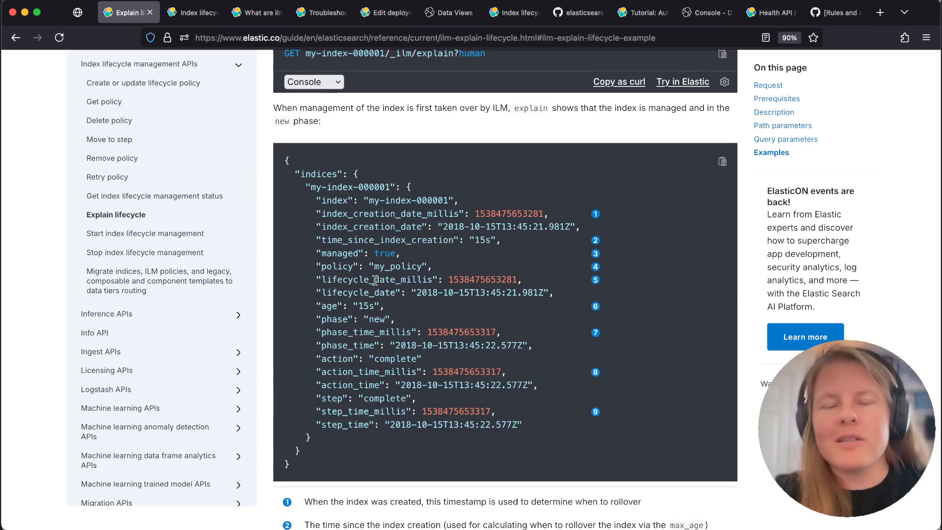
{"action": "left_click", "coordinate": [196, 12]}
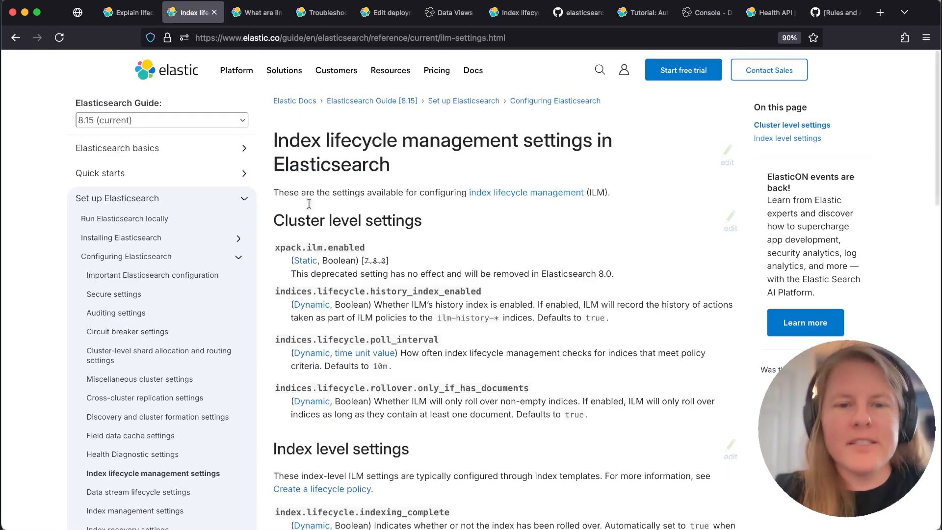
{"action": "triple_click", "coordinate": [382, 294]}
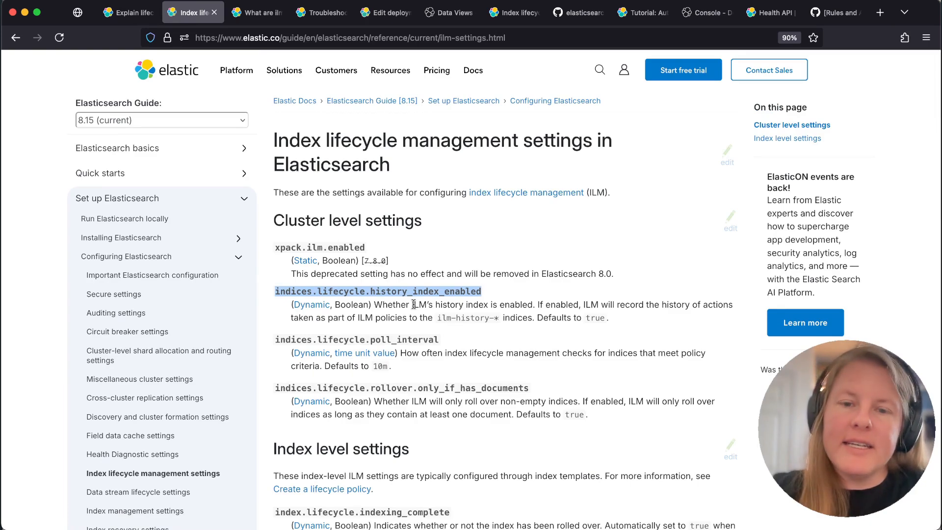
{"action": "left_click_drag", "start_coordinate": [437, 318], "coordinate": [510, 316]}
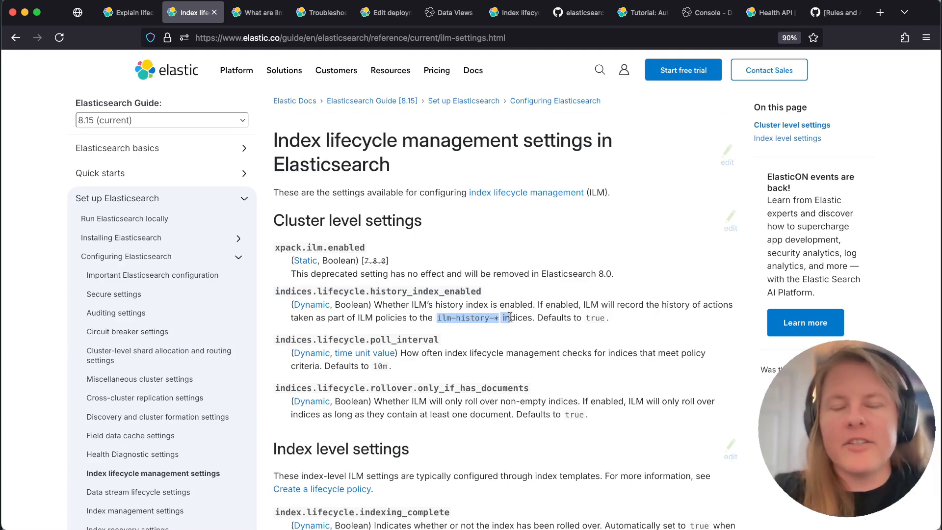
{"action": "left_click", "coordinate": [435, 317]}
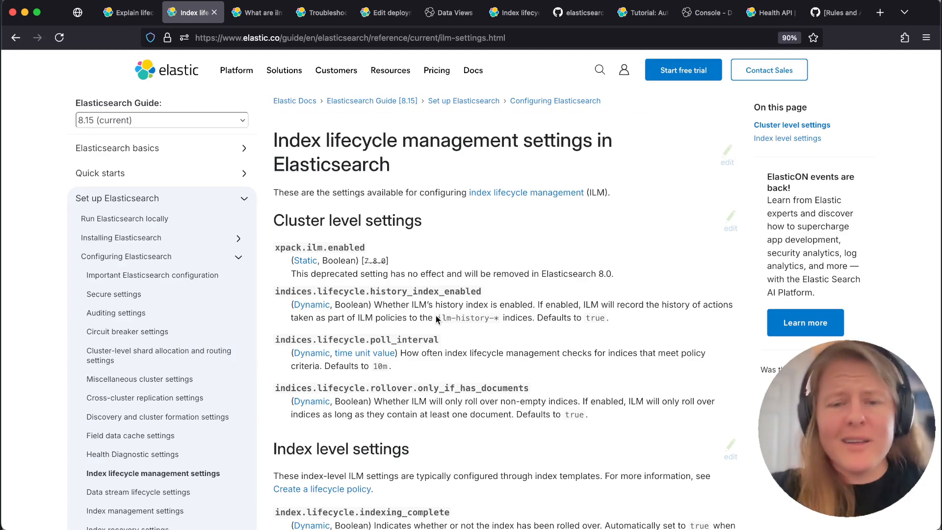
View the forum topic on ilm-history indices, and search the ILM troubleshooting blog post for "histor"
{"action": "left_click", "coordinate": [252, 16]}
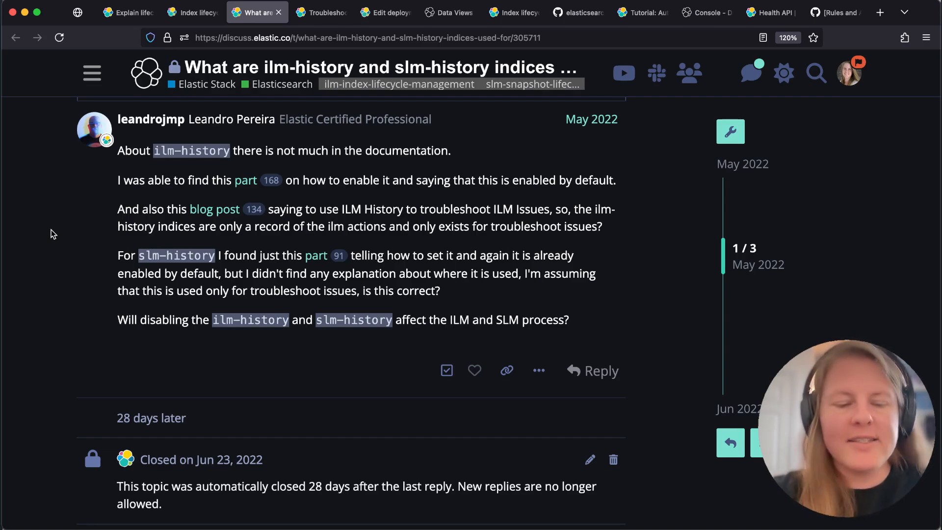
{"action": "left_click", "coordinate": [321, 13]}
{"action": "key", "text": "ctrl+f"}
{"action": "type", "text": "histor"}
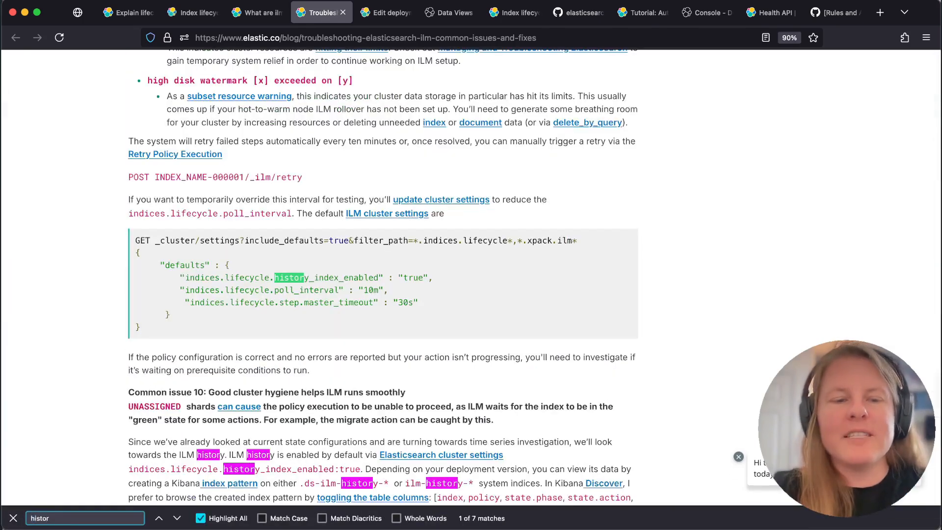
{"action": "key", "text": "Escape"}
{"action": "scroll", "coordinate": [146, 234], "scroll_direction": "down", "scroll_amount": 5}
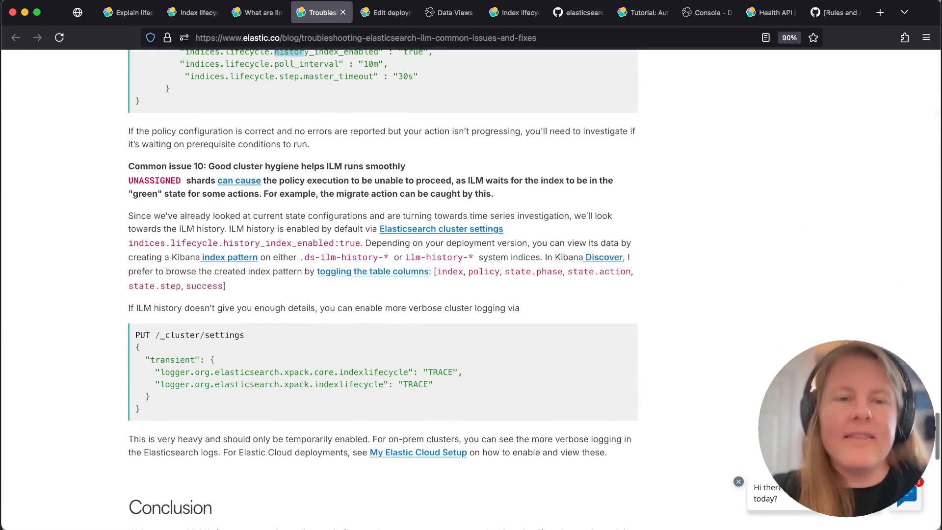
Examine the blog's ILM history index patterns, suggested table columns and the TRACE logging settings for index lifecycle
{"action": "left_click_drag", "start_coordinate": [301, 236], "coordinate": [473, 230]}
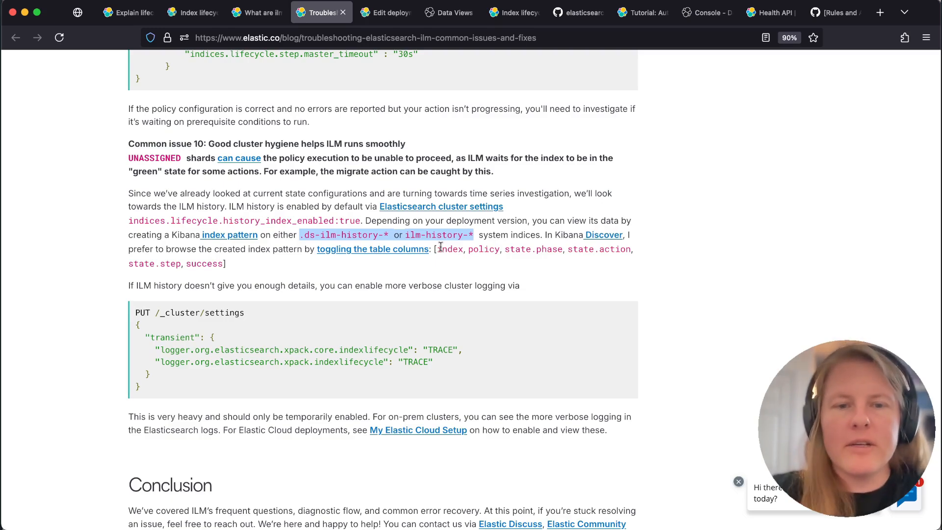
{"action": "left_click_drag", "start_coordinate": [437, 248], "coordinate": [296, 278]}
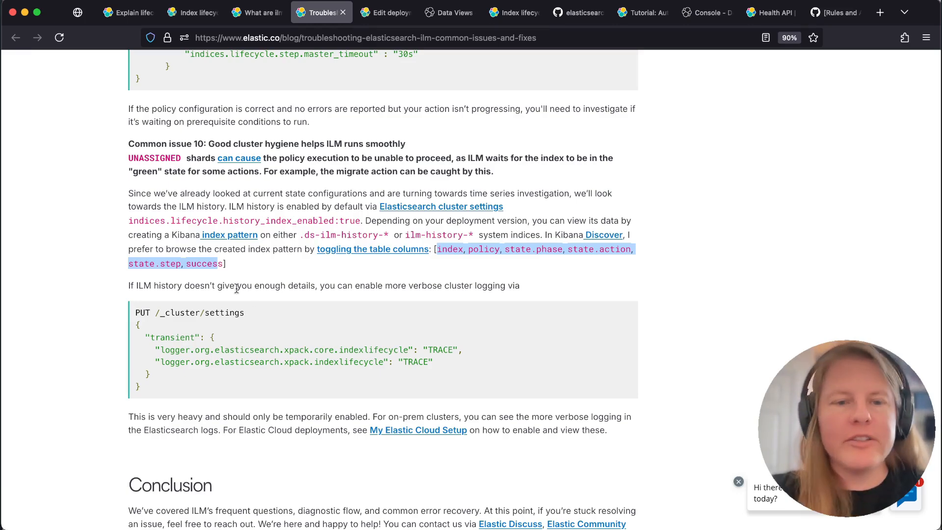
{"action": "left_click_drag", "start_coordinate": [185, 337], "coordinate": [210, 374]}
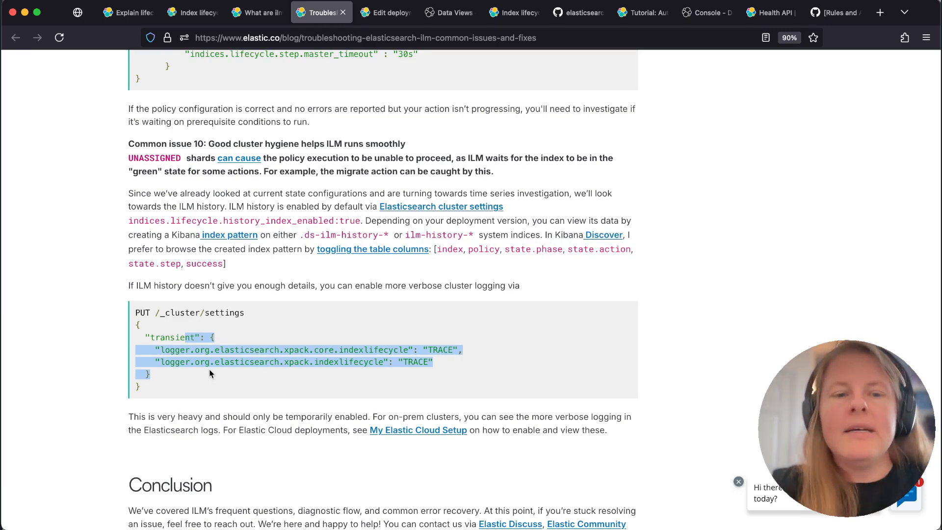
{"action": "left_click", "coordinate": [216, 349]}
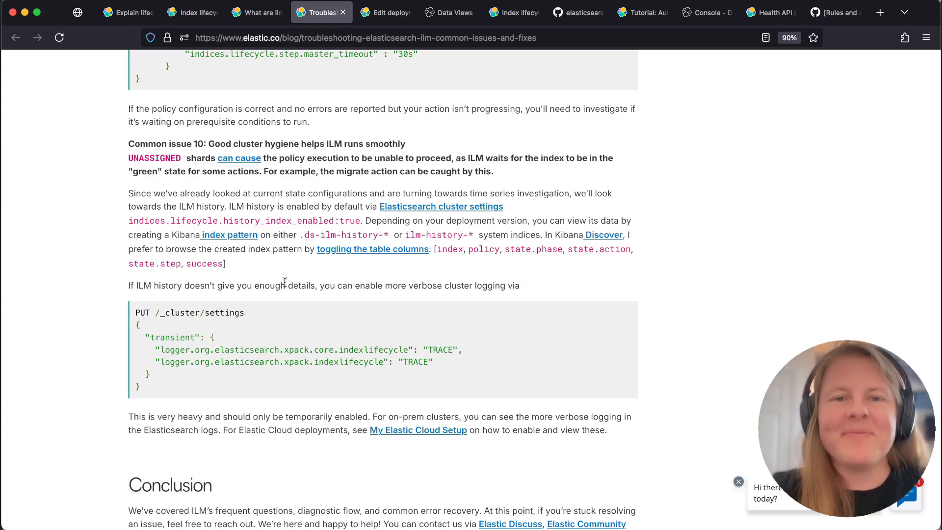
Review the data tier configuration on the deployment's Edit page in Elastic Cloud
{"action": "key", "text": "ctrl+Tab"}
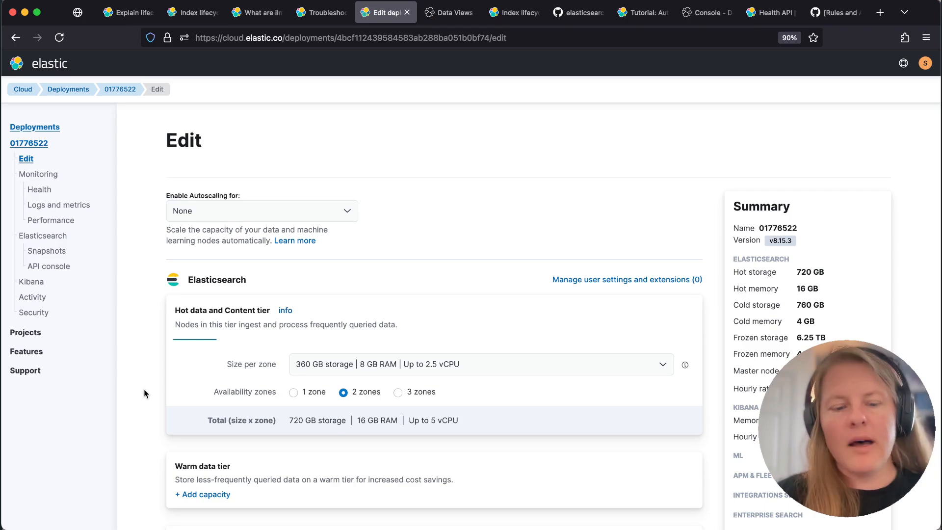
{"action": "scroll", "coordinate": [144, 393], "scroll_direction": "down", "scroll_amount": 10}
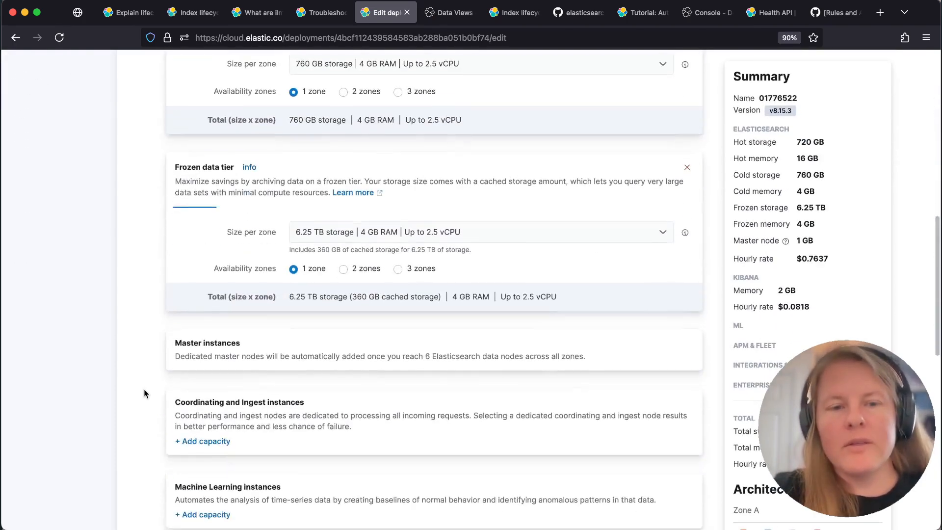
{"action": "scroll", "coordinate": [144, 393], "scroll_direction": "down", "scroll_amount": 2}
{"action": "scroll", "coordinate": [144, 393], "scroll_direction": "up", "scroll_amount": 15}
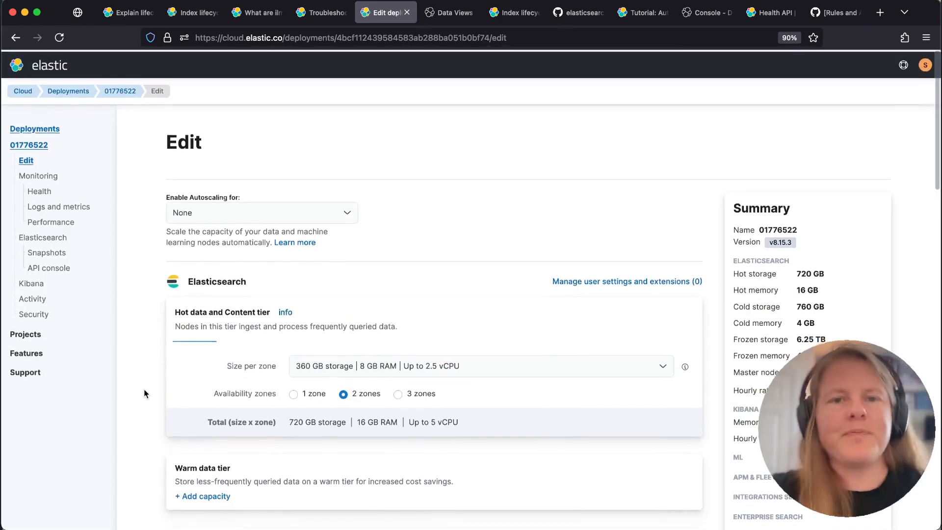
Start a new Kibana data view with ilm-history-7 as both its name and its index pattern
{"action": "left_click", "coordinate": [438, 19]}
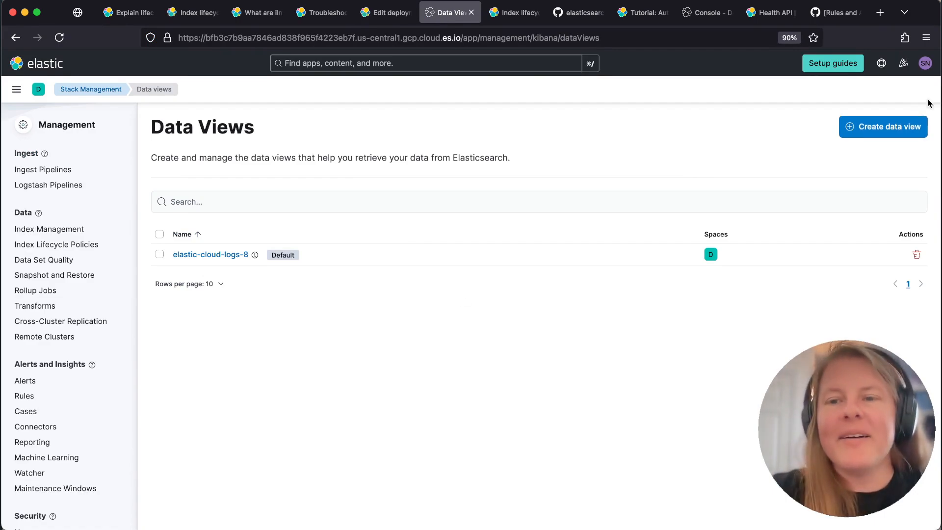
{"action": "left_click", "coordinate": [883, 129]}
{"action": "left_click", "coordinate": [409, 177]}
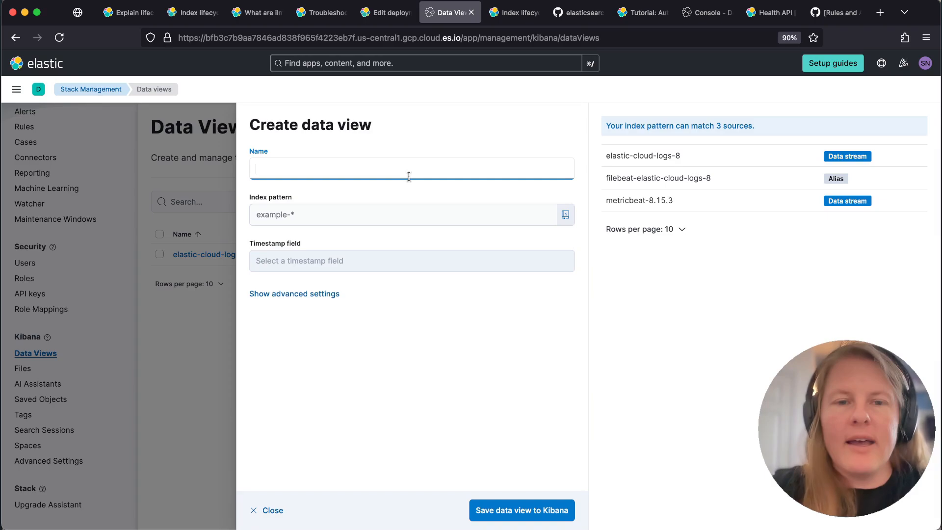
{"action": "type", "text": "ilm-history"}
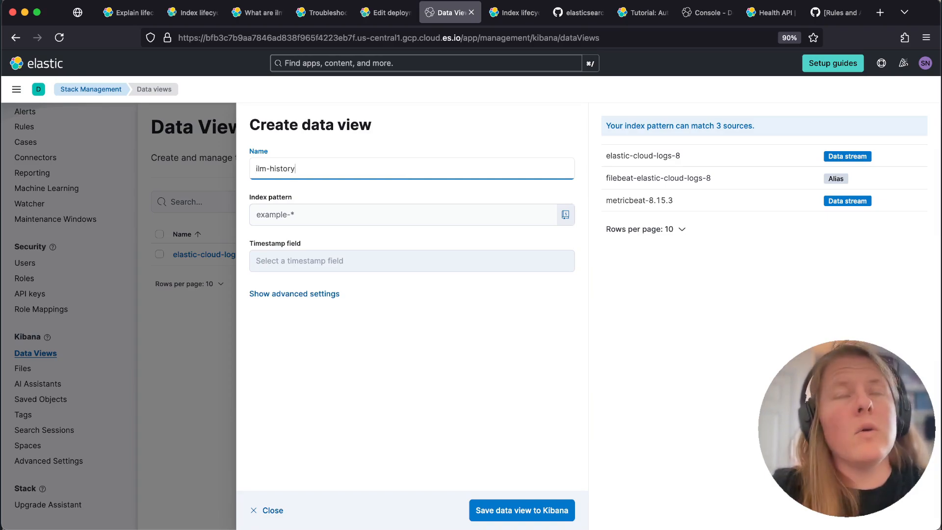
{"action": "type", "text": "-7"}
{"action": "left_click", "coordinate": [363, 223]}
{"action": "type", "text": "ilm-history-7"}
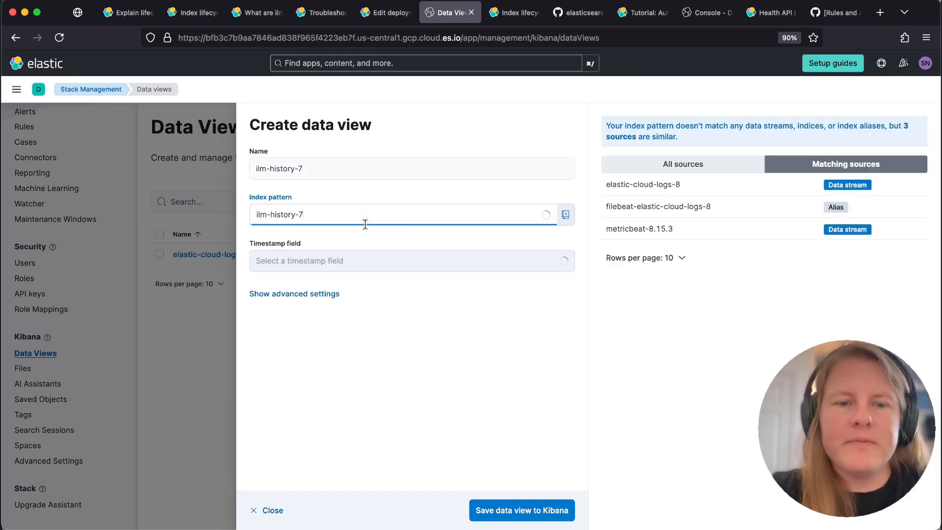
Show the data view's advanced settings, toggle hidden and system indices on and back off, and save the data view to Kibana
{"action": "left_click", "coordinate": [296, 293]}
{"action": "left_click", "coordinate": [260, 319]}
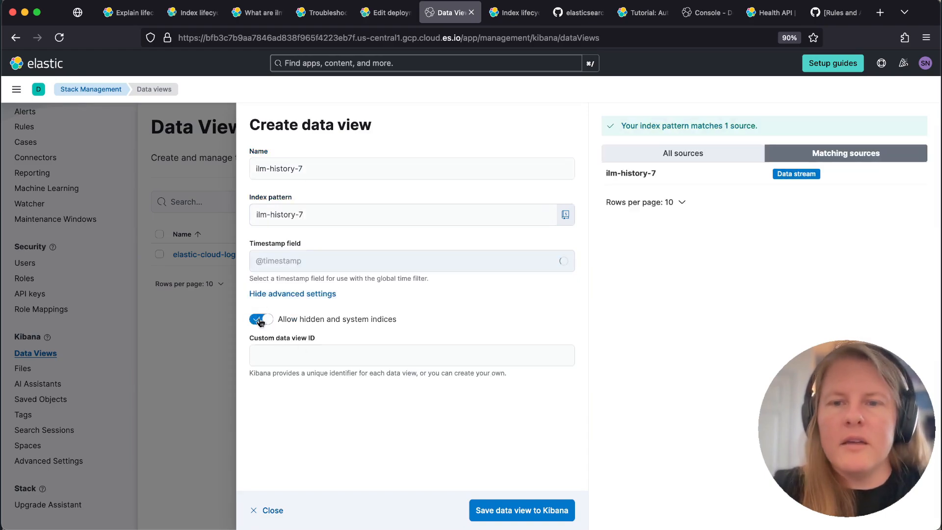
{"action": "left_click", "coordinate": [260, 321]}
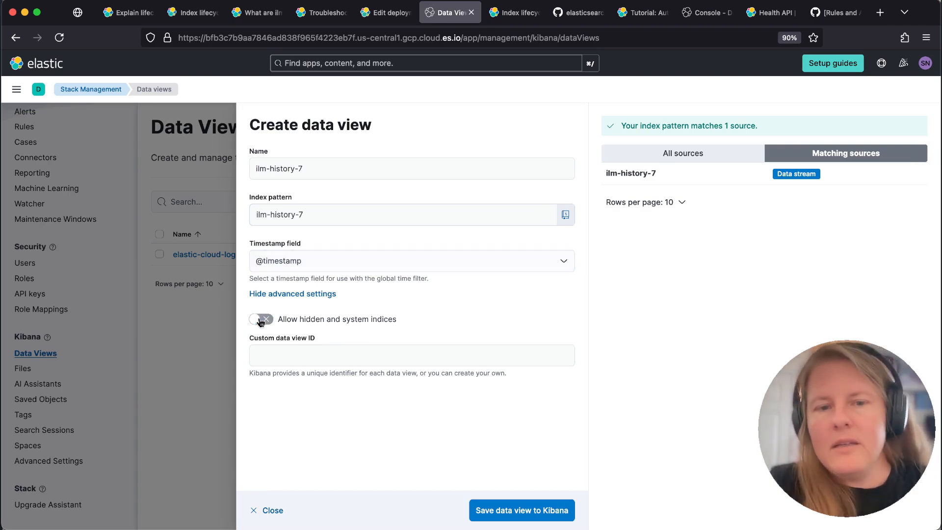
{"action": "left_click", "coordinate": [348, 216]}
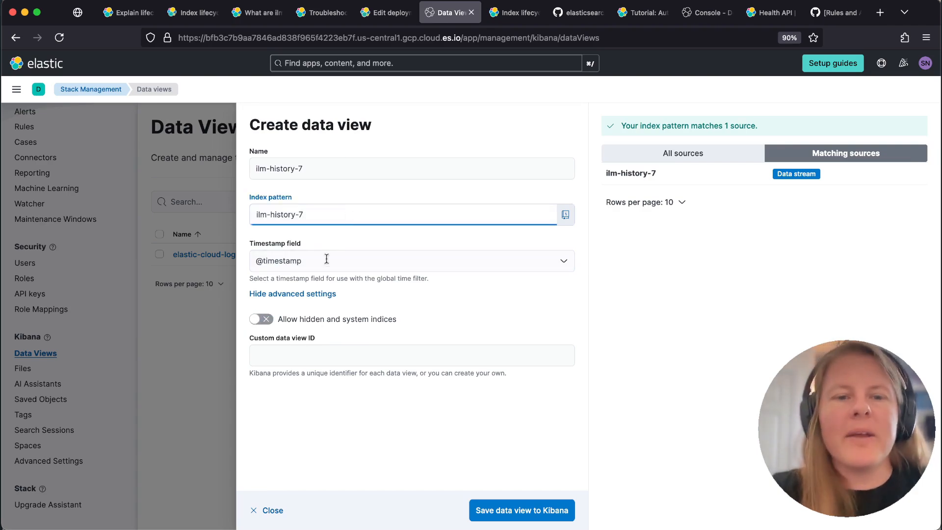
{"action": "left_click", "coordinate": [515, 509]}
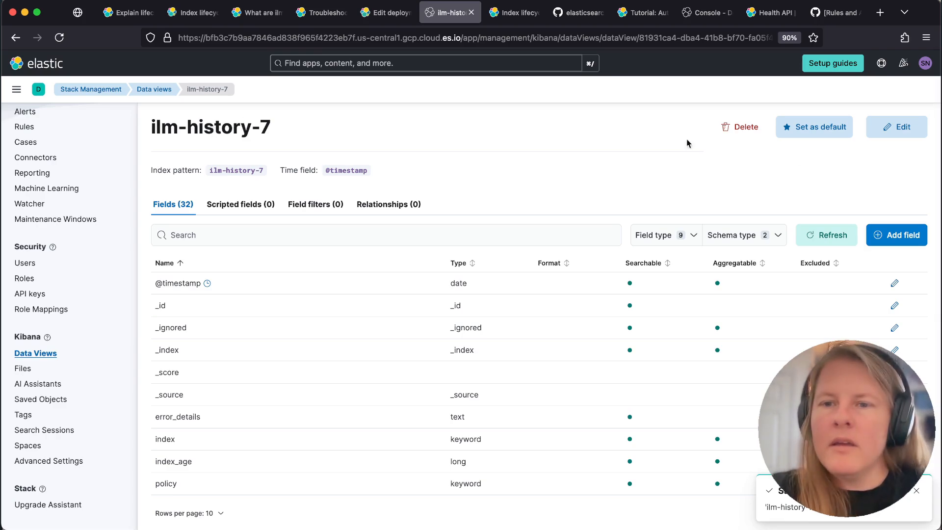
Set the ilm-history-7 data view as default and open Discover
{"action": "left_click", "coordinate": [823, 123]}
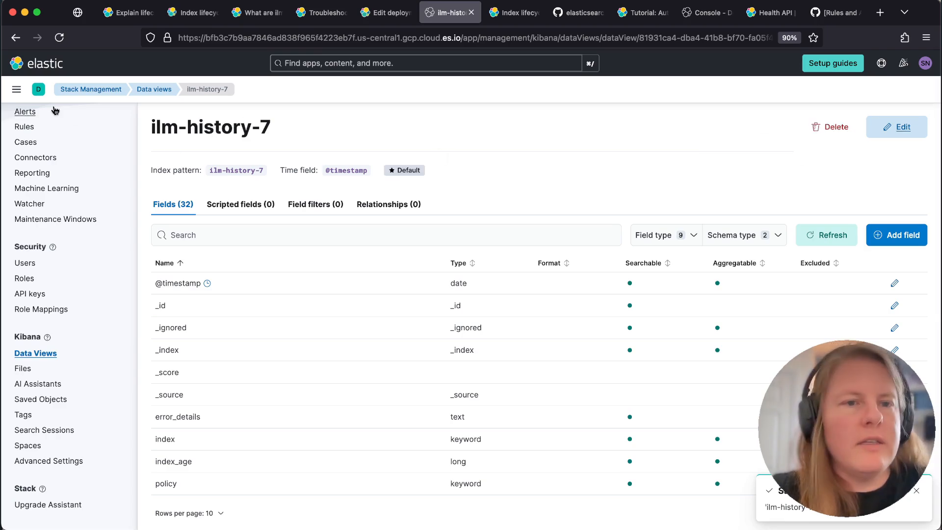
{"action": "left_click", "coordinate": [17, 89]}
{"action": "left_click", "coordinate": [26, 205]}
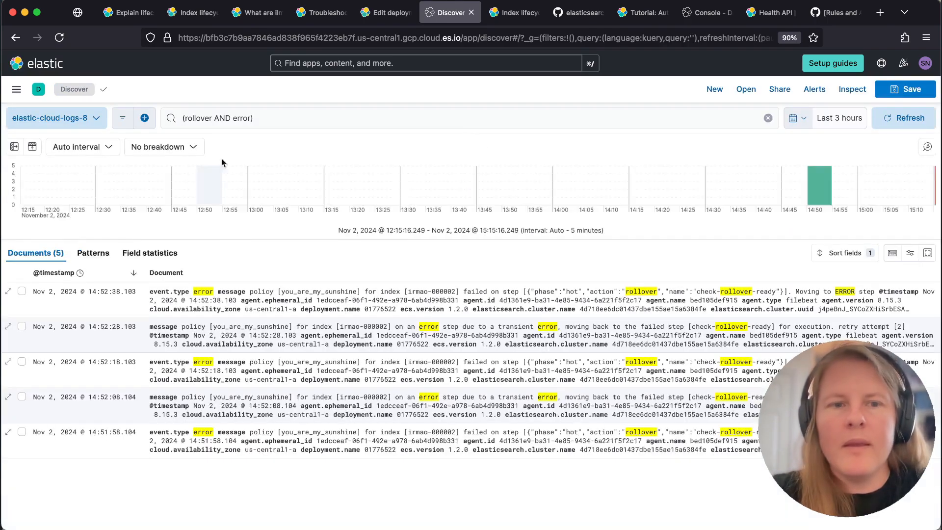
Clear the "(rollover AND error)" query in Discover and run the empty search
{"action": "left_click", "coordinate": [245, 118]}
{"action": "key", "text": "super+a"}
{"action": "key", "text": "BackSpace"}
{"action": "key", "text": "Return"}
{"action": "left_click", "coordinate": [216, 97]}
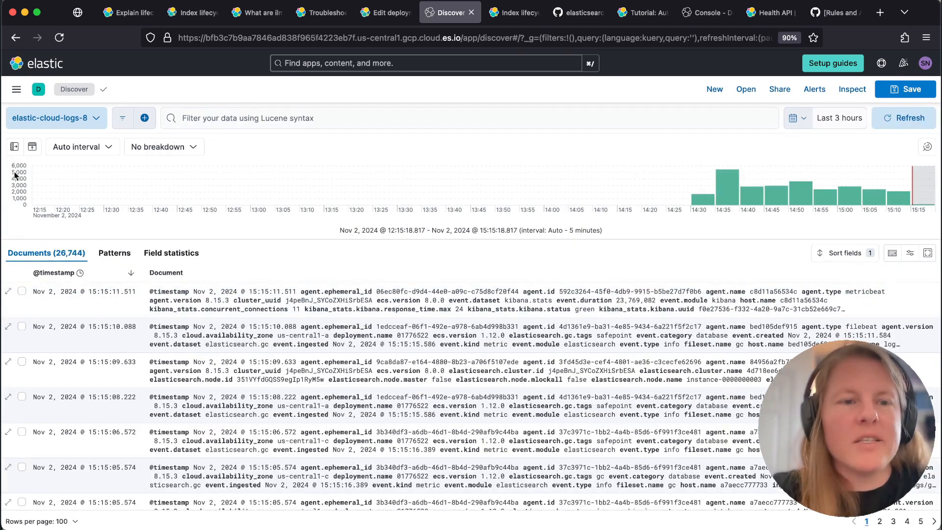
Switch Discover to the ilm-history-7 data view and show its field list
{"action": "left_click", "coordinate": [50, 117]}
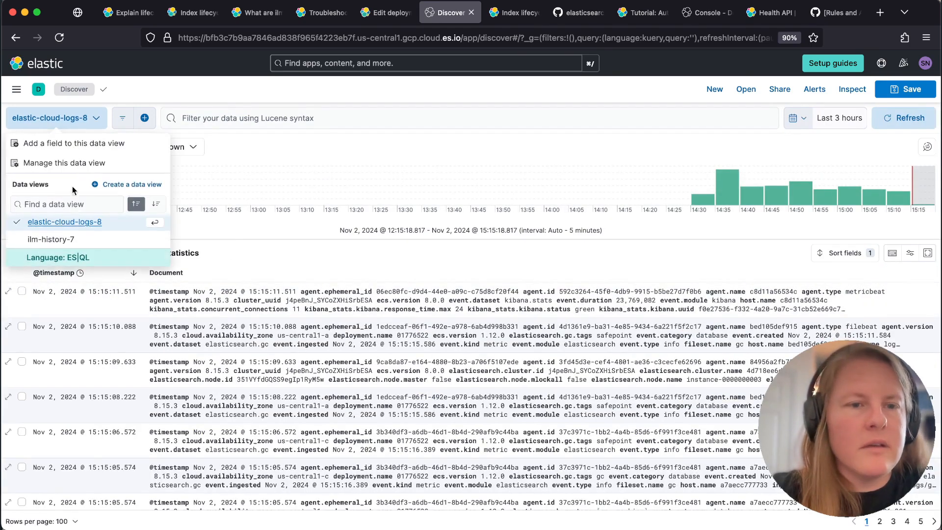
{"action": "left_click", "coordinate": [59, 240]}
{"action": "left_click", "coordinate": [16, 152]}
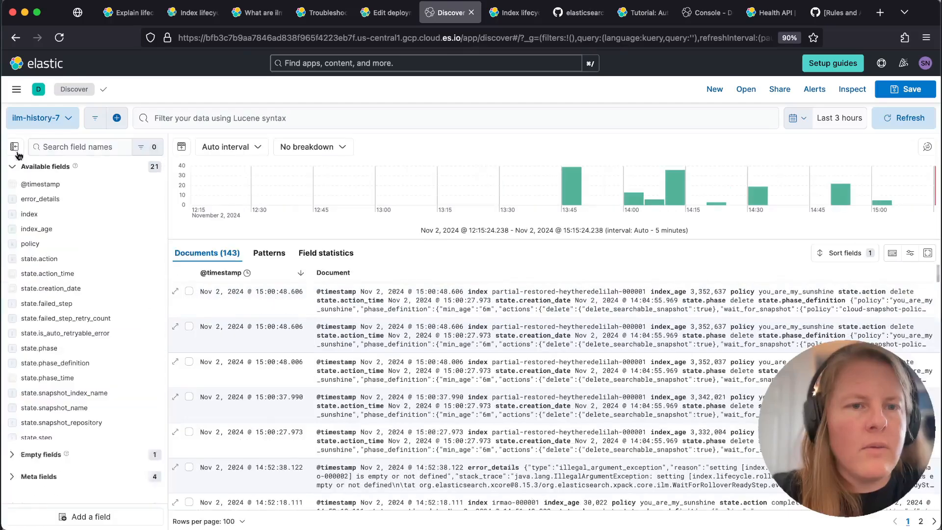
Find the state.phase and state.action fields by name and add both as columns of the document table
{"action": "left_click", "coordinate": [72, 152]}
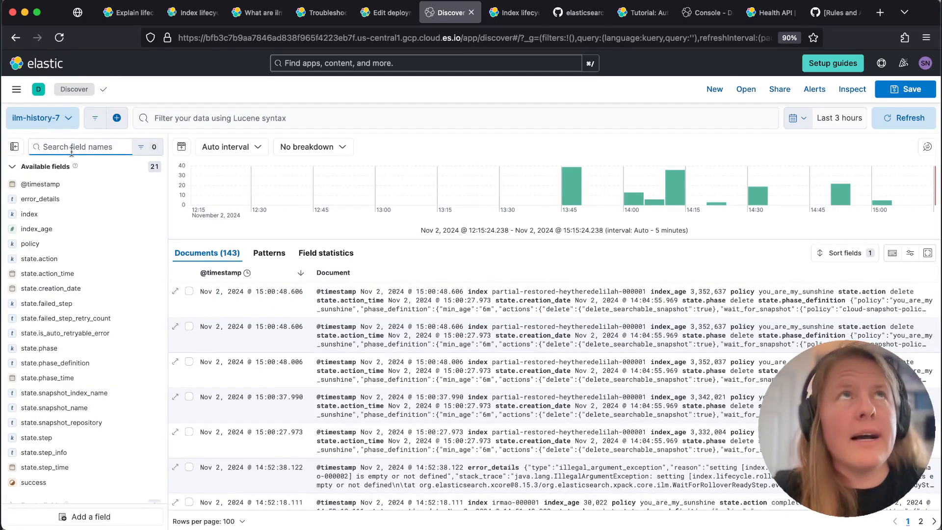
{"action": "type", "text": "phase"}
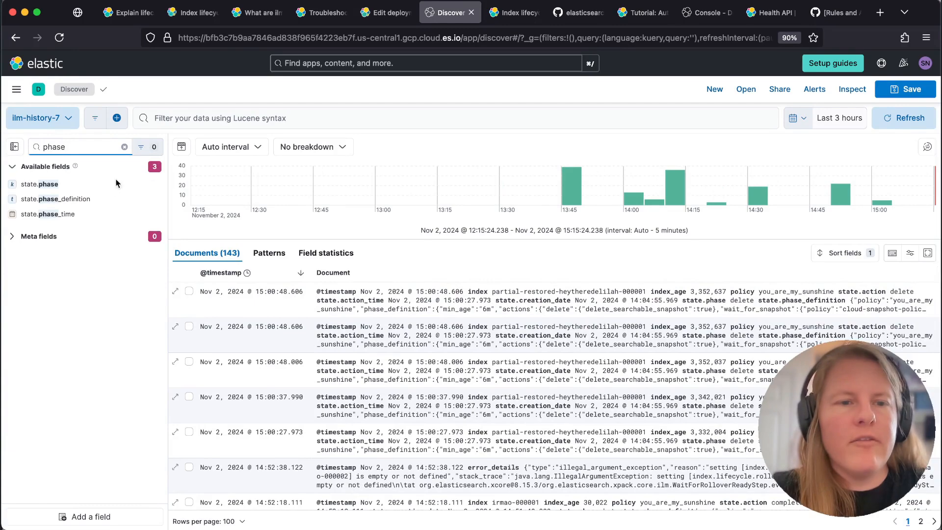
{"action": "left_click", "coordinate": [155, 184]}
{"action": "double_click", "coordinate": [68, 147]}
{"action": "type", "text": "action"}
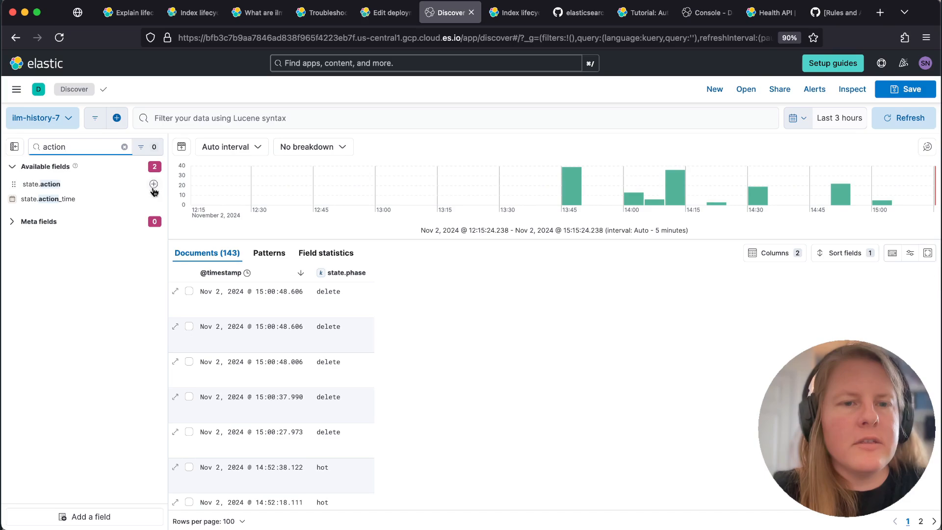
{"action": "left_click", "coordinate": [154, 183]}
Filter the fields by "step" and add state.step and state.failed_step as table columns
{"action": "double_click", "coordinate": [68, 147]}
{"action": "type", "text": "step"}
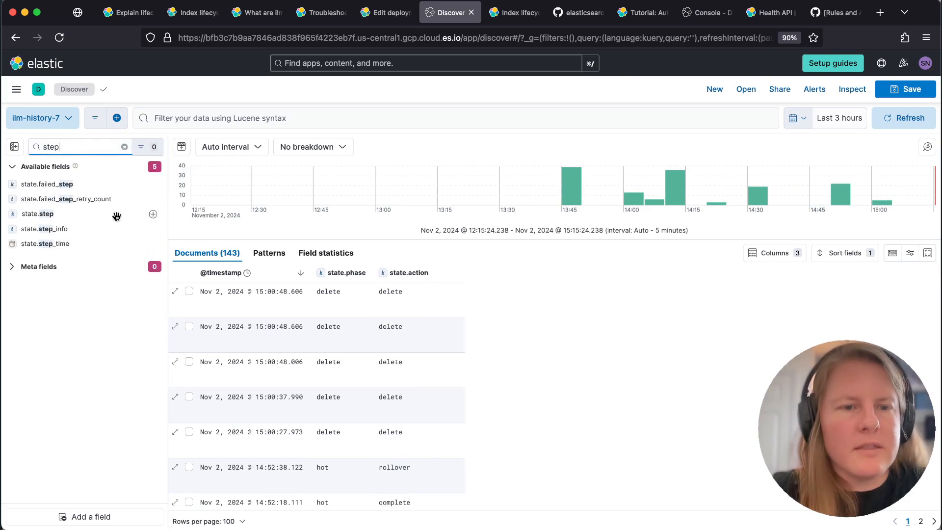
{"action": "left_click", "coordinate": [154, 214]}
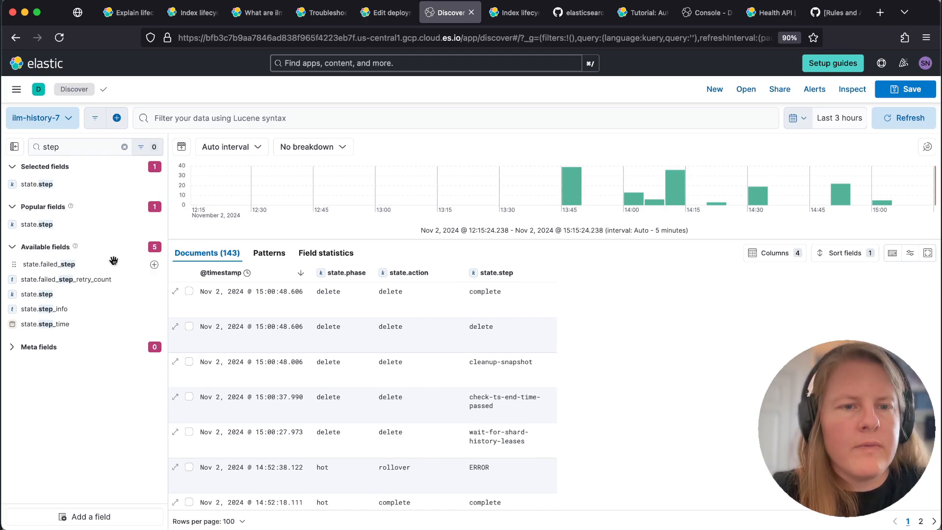
{"action": "left_click", "coordinate": [153, 264]}
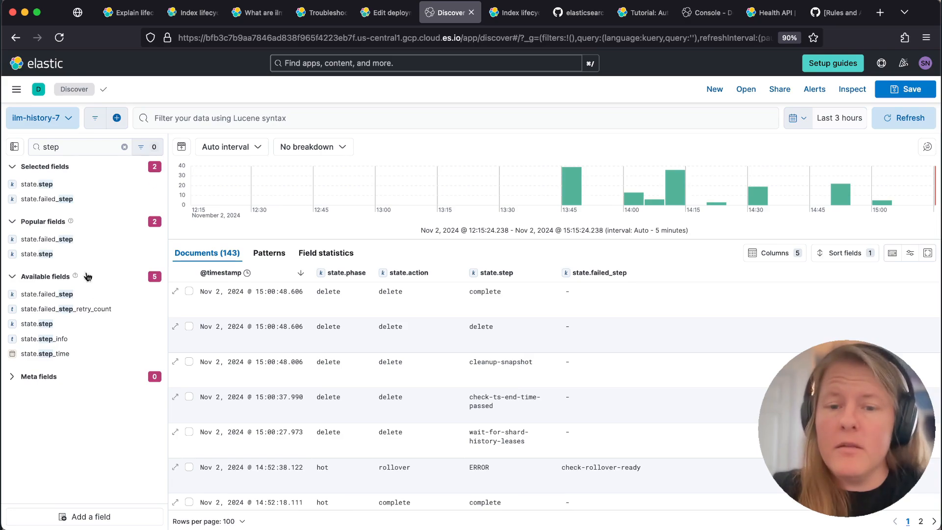
Filter the fields by "error" and add error_details as a column of the document table
{"action": "double_click", "coordinate": [74, 146]}
{"action": "type", "text": "eror"}
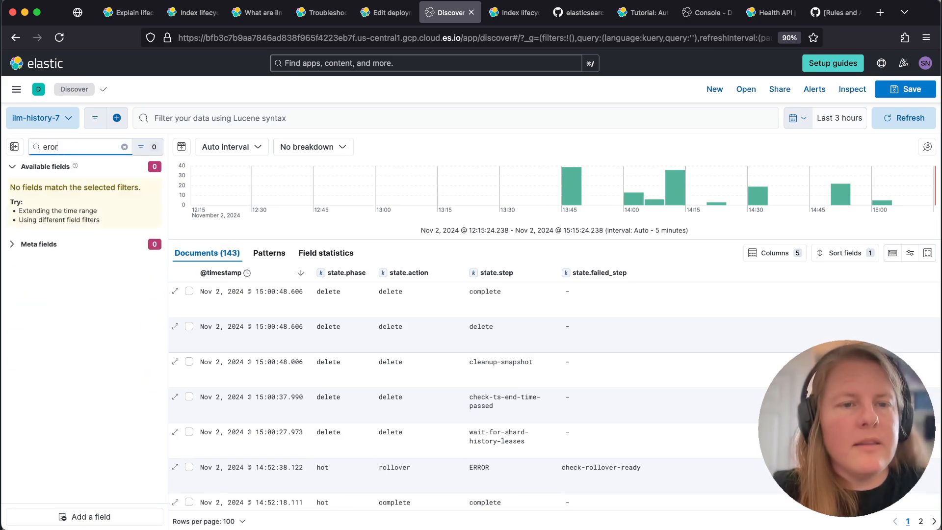
{"action": "key", "text": "BackSpace"}
{"action": "key", "text": "BackSpace"}
{"action": "type", "text": "ror"}
{"action": "left_click", "coordinate": [152, 183]}
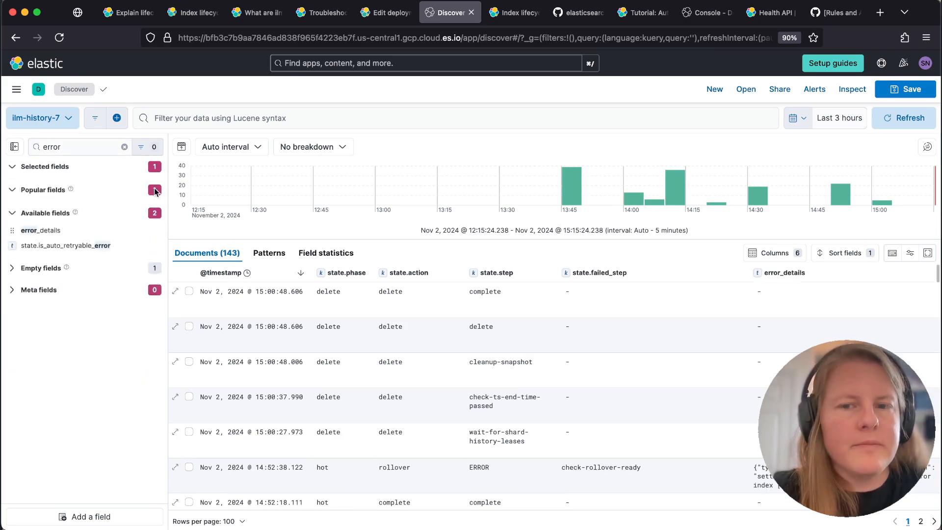
{"action": "left_click", "coordinate": [14, 147]}
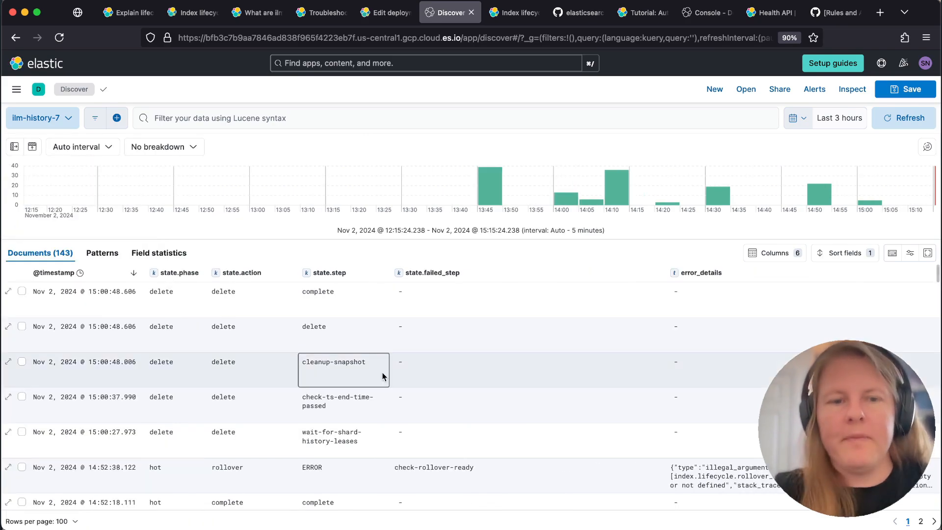
{"action": "left_click", "coordinate": [133, 275]}
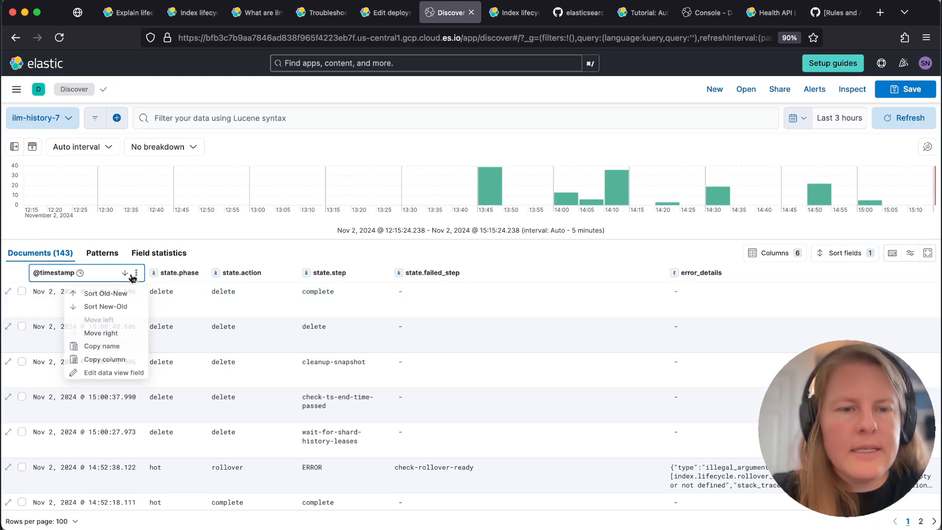
{"action": "left_click", "coordinate": [106, 293]}
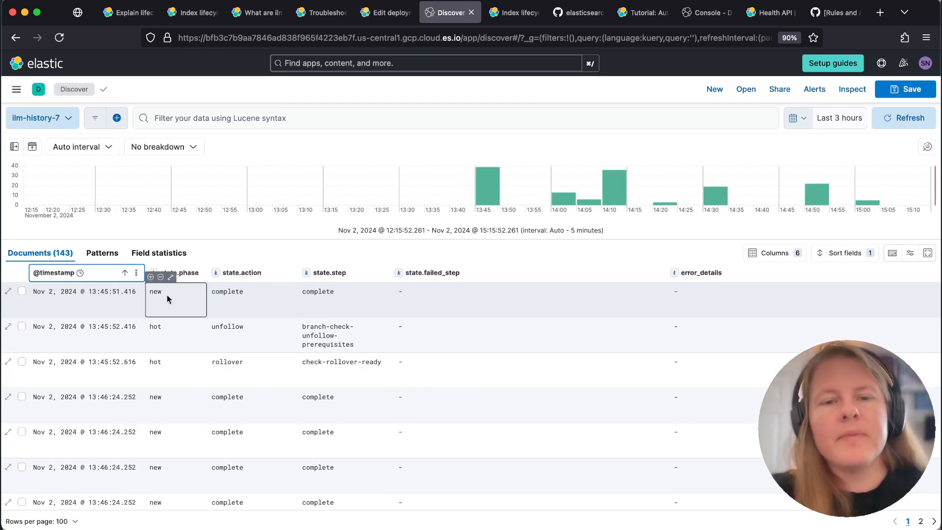
Show the field list again, filter it by "index" and add the index field as a table column
{"action": "left_click", "coordinate": [14, 147]}
{"action": "left_click", "coordinate": [79, 147]}
{"action": "type", "text": "error"}
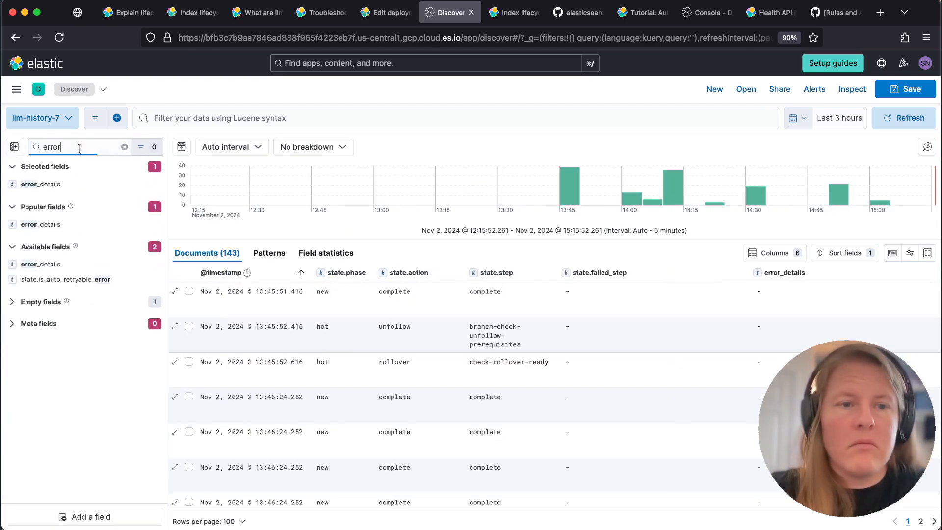
{"action": "key", "text": "super+a"}
{"action": "type", "text": "index"}
{"action": "left_click", "coordinate": [153, 185]}
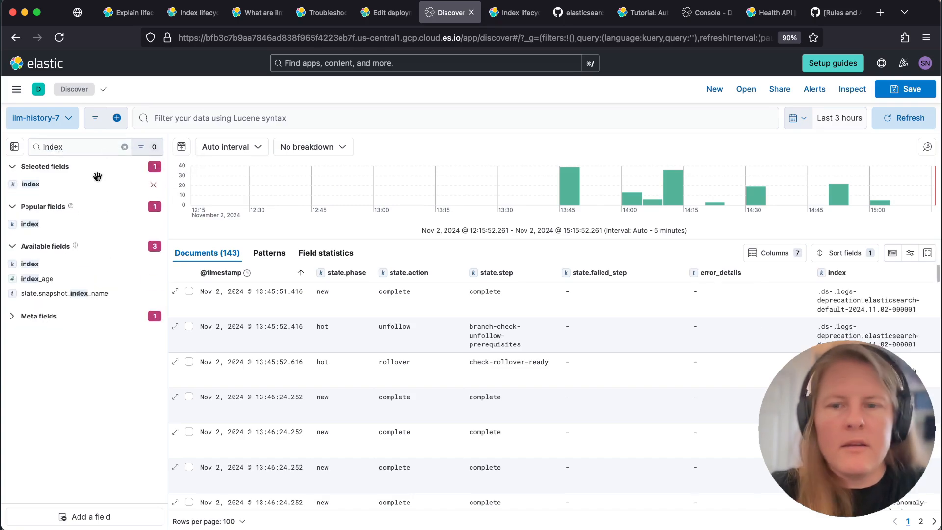
{"action": "left_click", "coordinate": [14, 146]}
{"action": "left_click", "coordinate": [829, 273]}
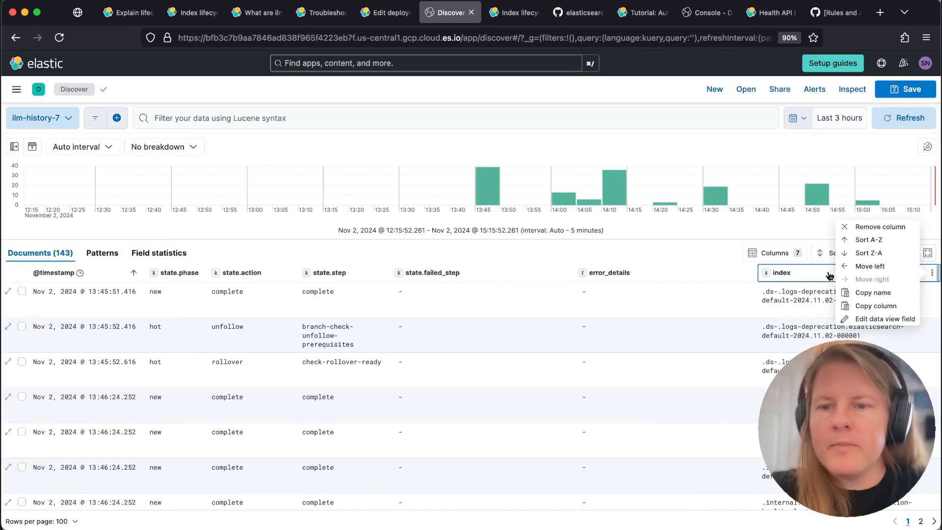
{"action": "left_click", "coordinate": [868, 266]}
{"action": "left_click", "coordinate": [652, 272]}
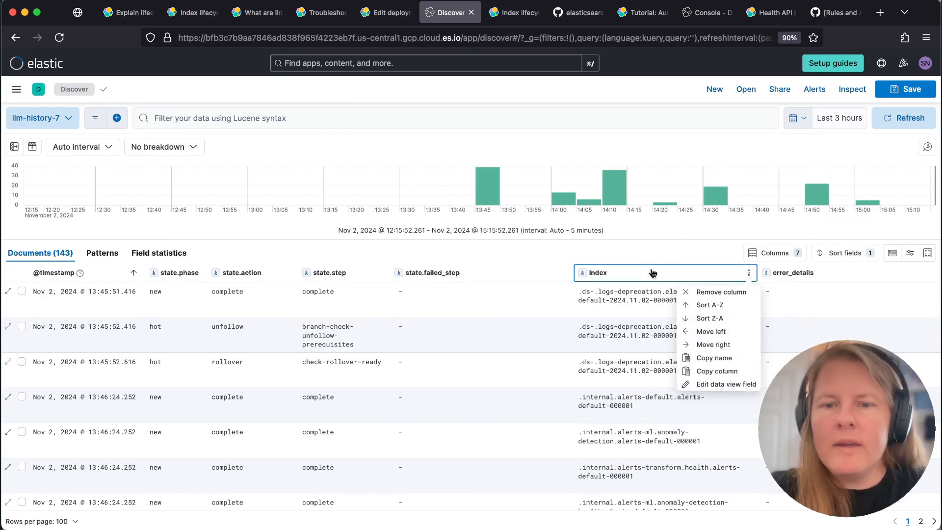
{"action": "left_click", "coordinate": [709, 331]}
{"action": "left_click", "coordinate": [453, 272]}
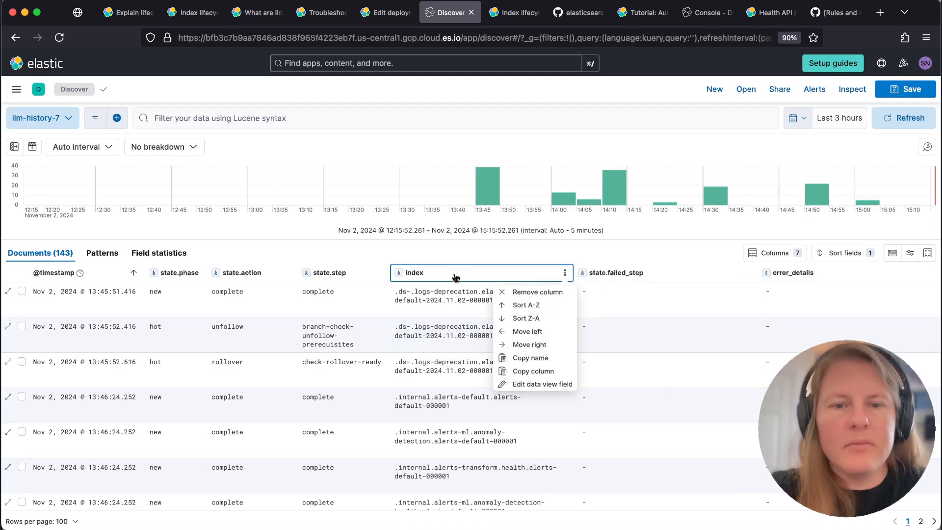
{"action": "left_click", "coordinate": [507, 333]}
{"action": "left_click", "coordinate": [332, 273]}
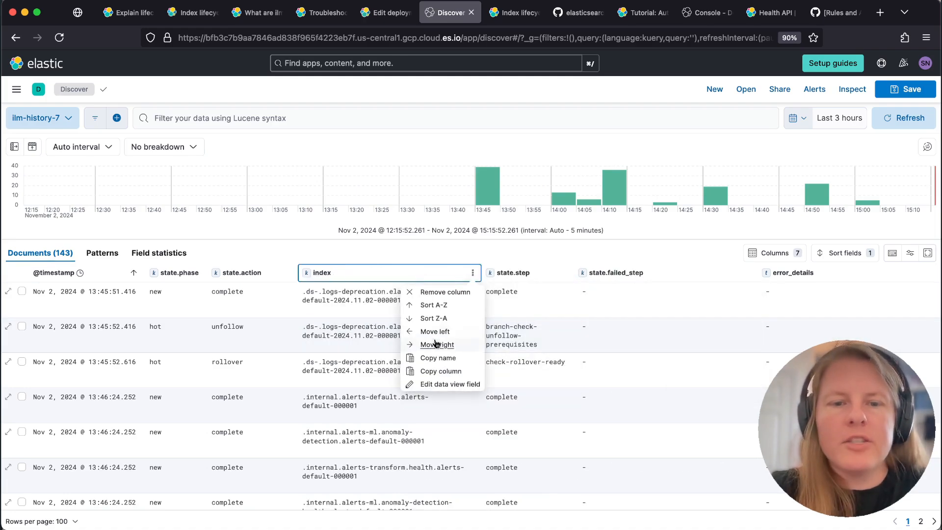
{"action": "left_click", "coordinate": [435, 332]}
{"action": "left_click", "coordinate": [274, 272]}
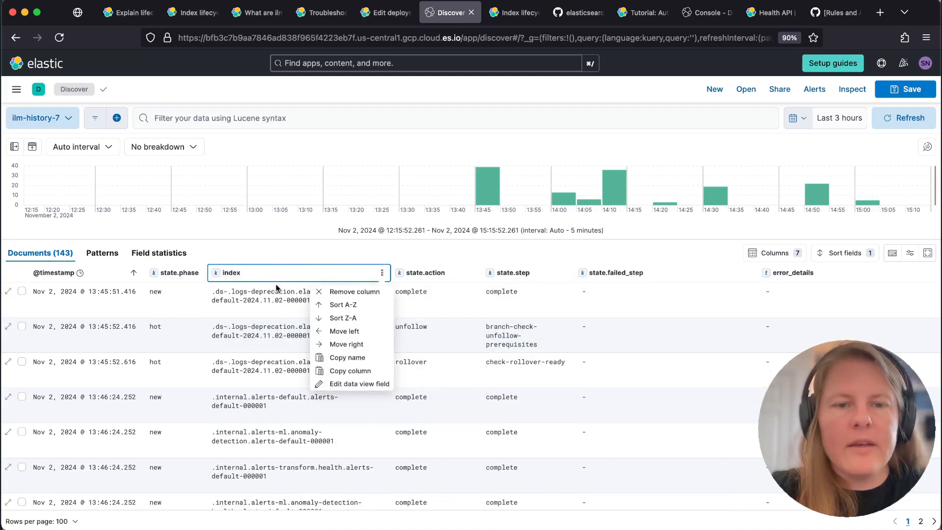
{"action": "left_click", "coordinate": [335, 336]}
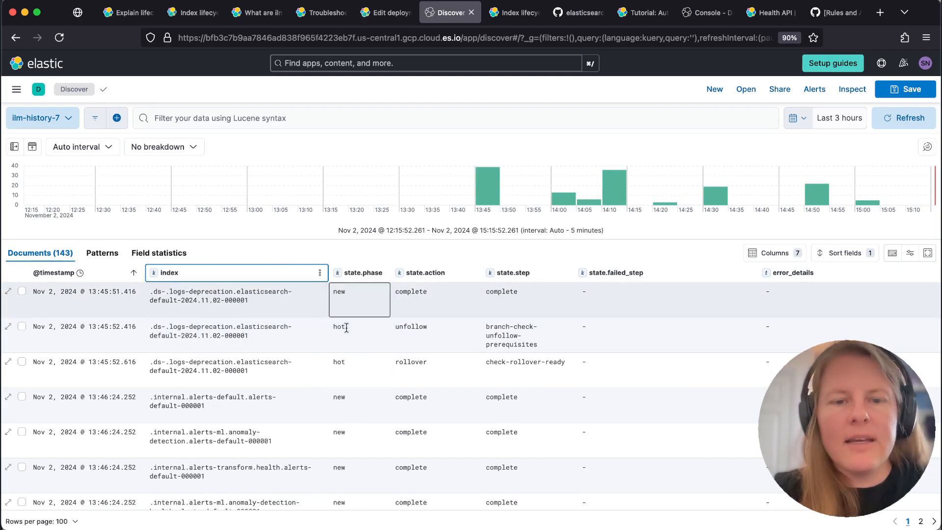
Filter the documents to the index .internal.alerts-transform.health.alerts-default-000001 and remove that filter again
{"action": "left_click", "coordinate": [349, 335]}
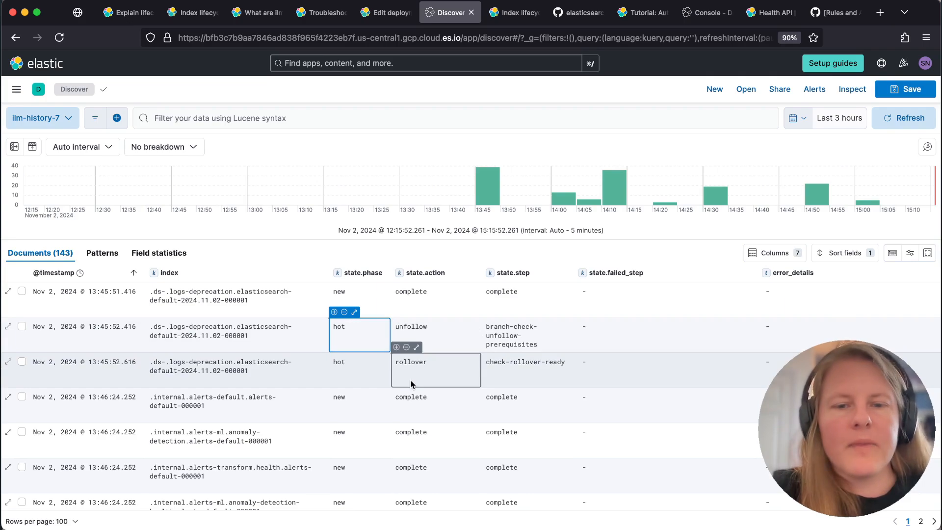
{"action": "scroll", "coordinate": [411, 384], "scroll_direction": "down", "scroll_amount": 2}
{"action": "scroll", "coordinate": [400, 347], "scroll_direction": "up", "scroll_amount": 2}
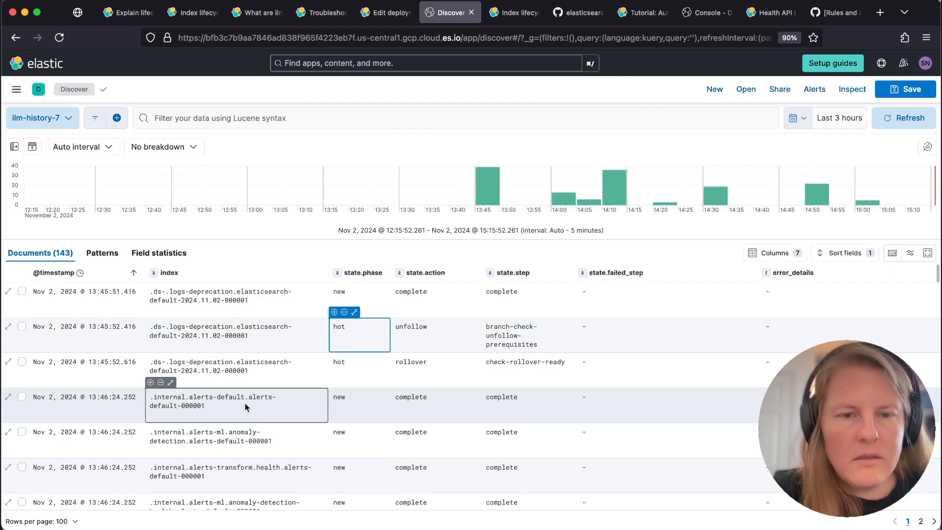
{"action": "scroll", "coordinate": [246, 406], "scroll_direction": "down", "scroll_amount": 10}
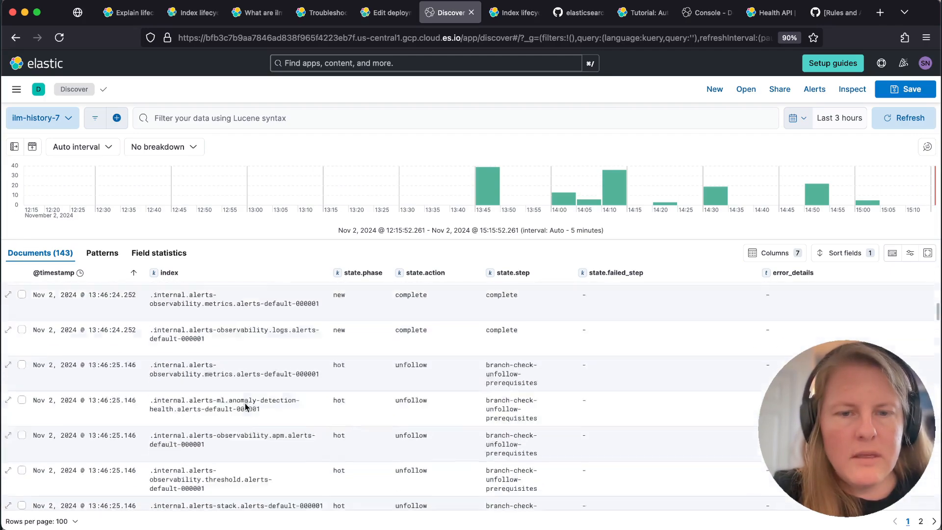
{"action": "scroll", "coordinate": [246, 406], "scroll_direction": "down", "scroll_amount": 8}
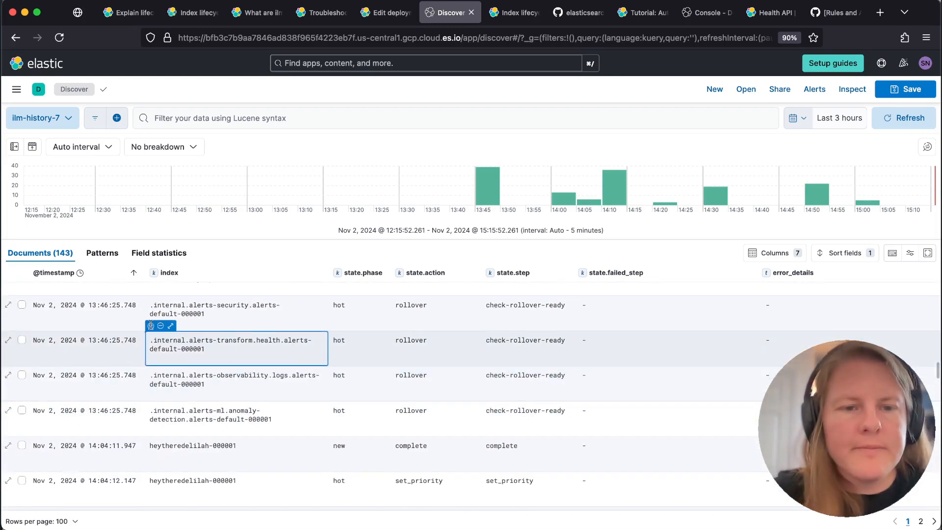
{"action": "left_click", "coordinate": [150, 325]}
{"action": "left_click", "coordinate": [338, 326]}
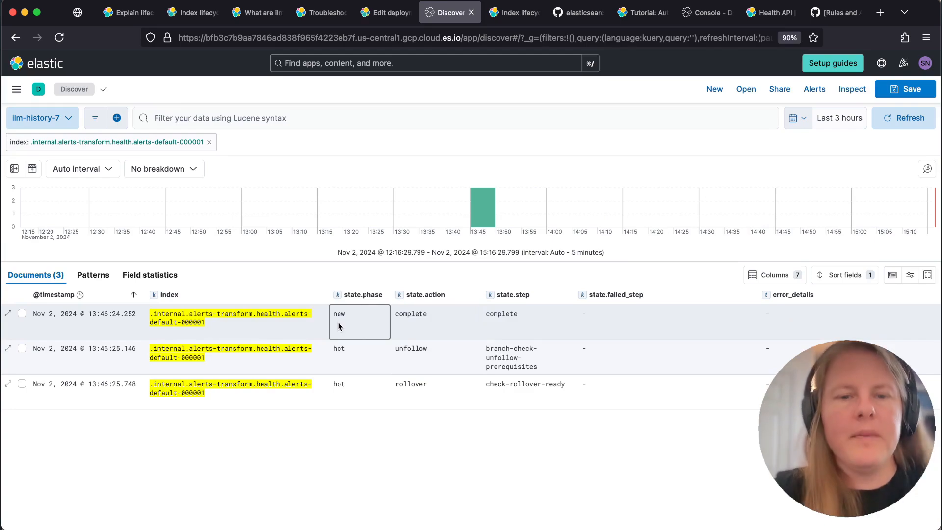
{"action": "left_click", "coordinate": [209, 142]}
Filter the documents to the index heytheredelilah-000001 using one of its rows in the table
{"action": "scroll", "coordinate": [242, 498], "scroll_direction": "down", "scroll_amount": 10}
{"action": "scroll", "coordinate": [275, 486], "scroll_direction": "down", "scroll_amount": 10}
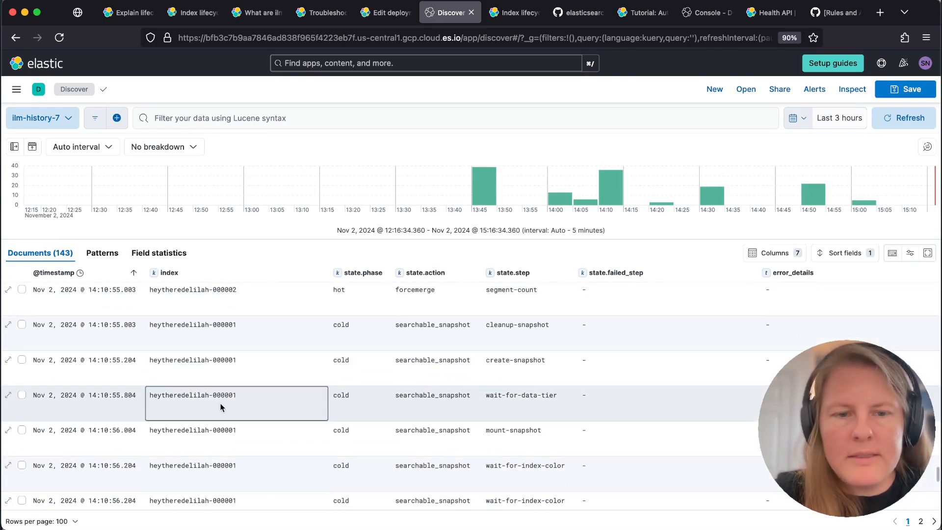
{"action": "left_click", "coordinate": [151, 381]}
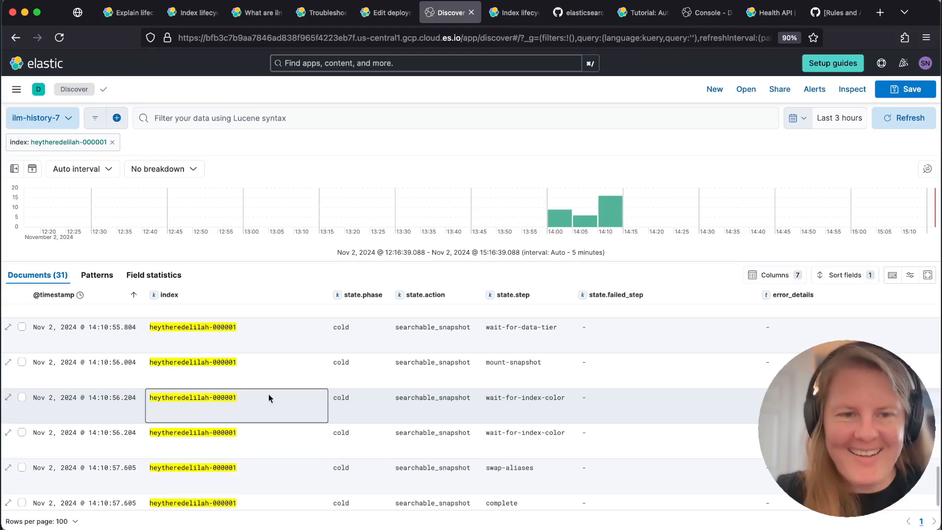
Examine the chronological phases, actions and steps recorded for the heytheredelilah-000001 index, from its oldest to its newest entry
{"action": "scroll", "coordinate": [289, 384], "scroll_direction": "up", "scroll_amount": 15}
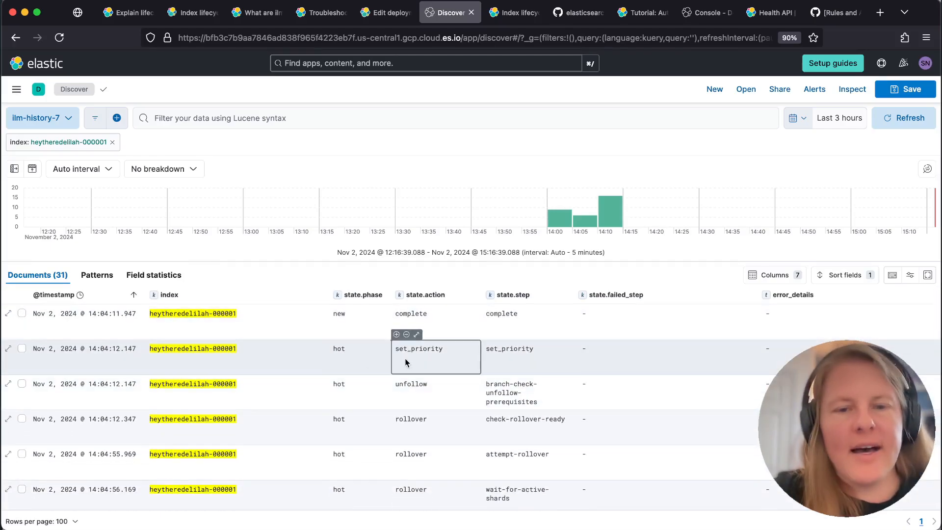
{"action": "scroll", "coordinate": [407, 401], "scroll_direction": "down", "scroll_amount": 5}
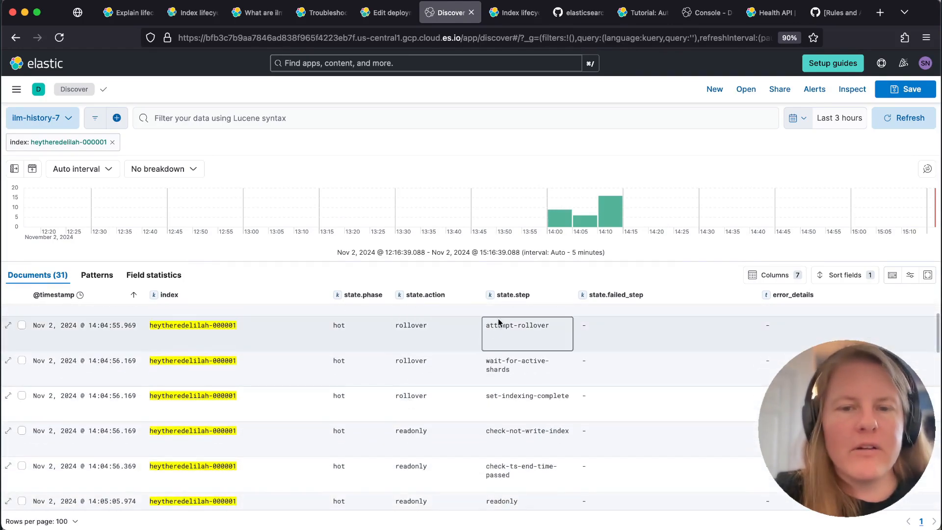
{"action": "scroll", "coordinate": [534, 433], "scroll_direction": "down", "scroll_amount": 6}
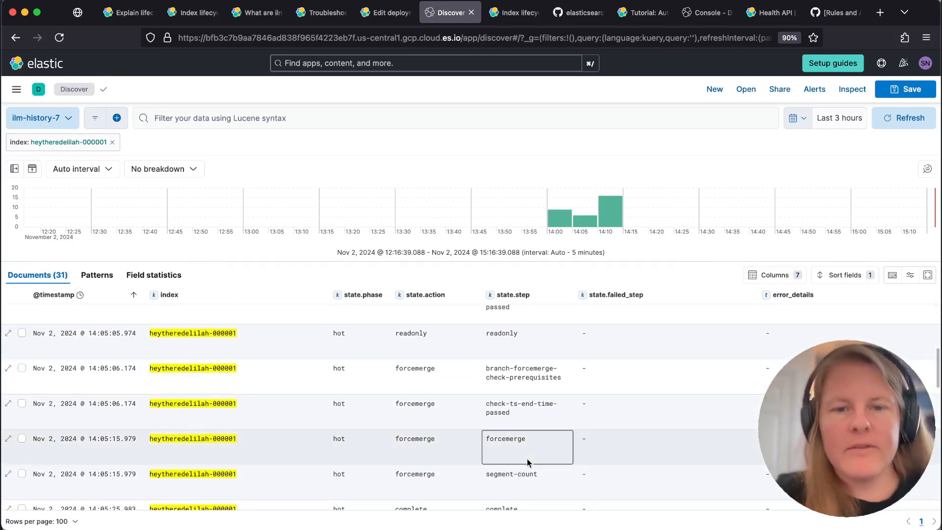
{"action": "scroll", "coordinate": [407, 358], "scroll_direction": "down", "scroll_amount": 10}
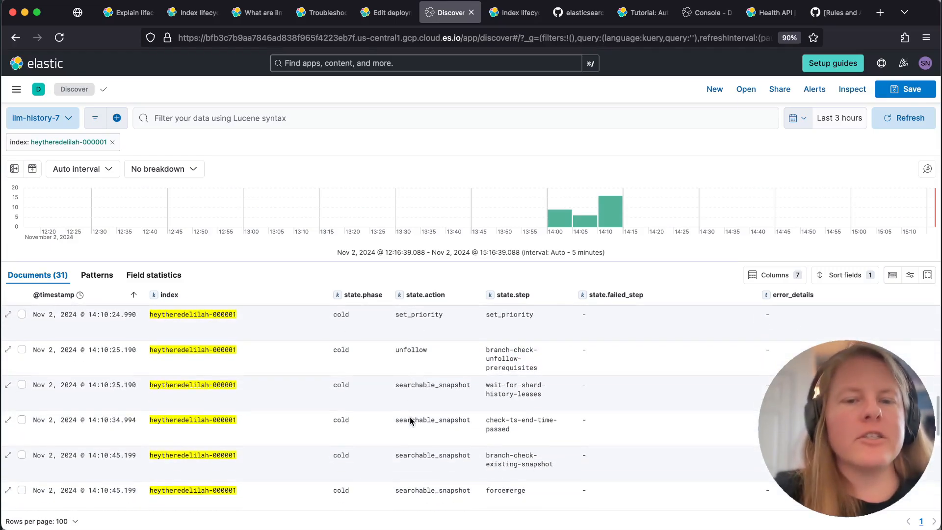
{"action": "scroll", "coordinate": [410, 420], "scroll_direction": "down", "scroll_amount": 9}
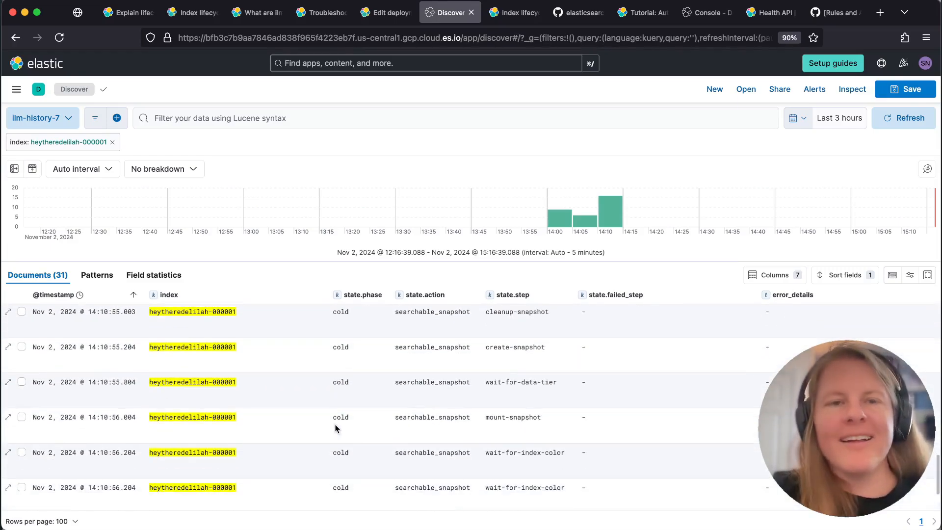
{"action": "scroll", "coordinate": [336, 428], "scroll_direction": "down", "scroll_amount": 2}
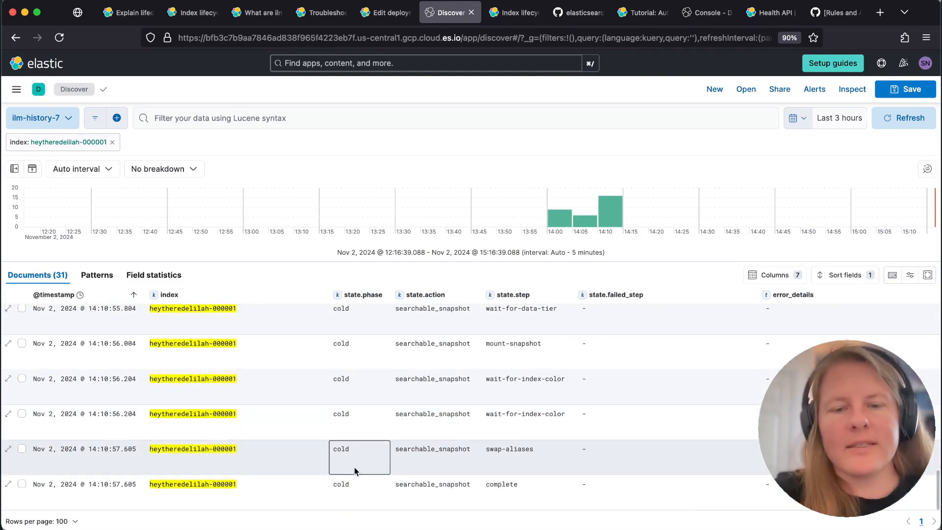
{"action": "left_click", "coordinate": [345, 484]}
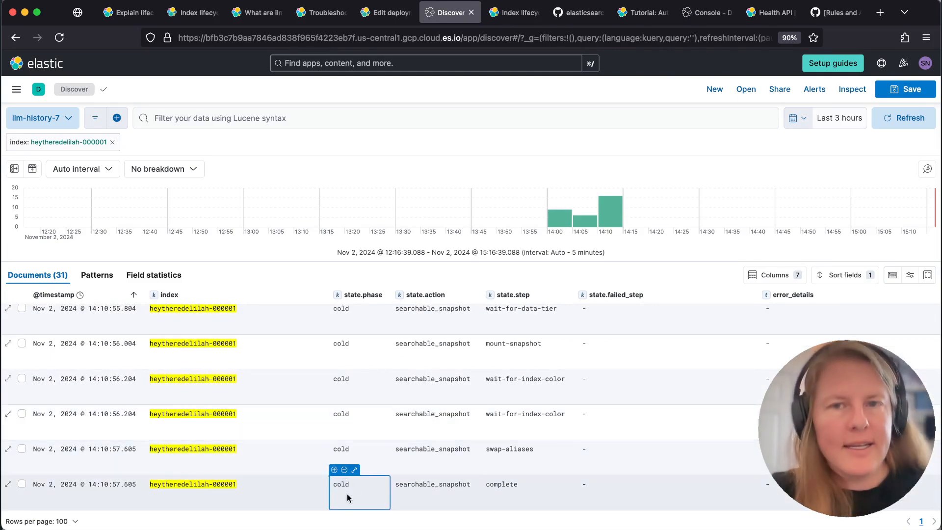
{"action": "scroll", "coordinate": [334, 424], "scroll_direction": "up", "scroll_amount": 20}
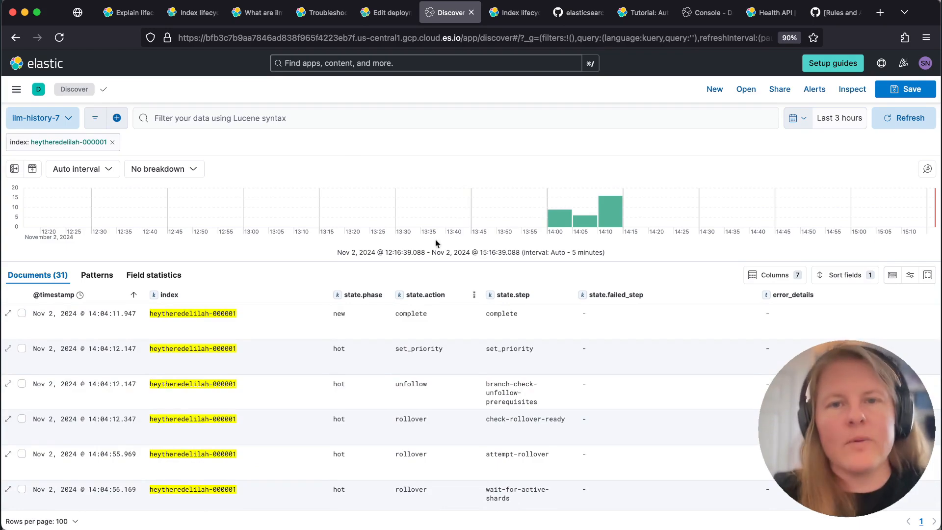
Switch to the Elastic Index lifecycle documentation and review the order of the Hot phase's first actions under Phase actions
{"action": "left_click", "coordinate": [514, 13]}
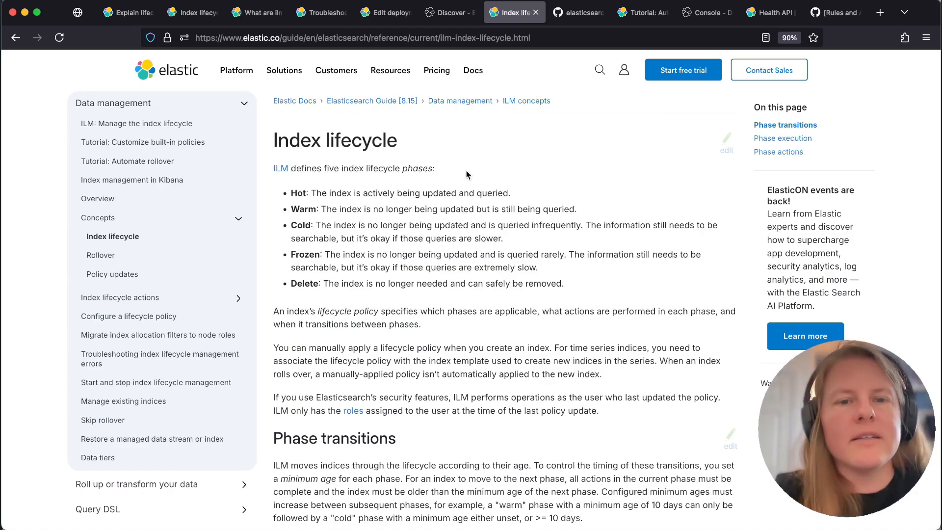
{"action": "left_click", "coordinate": [785, 152]}
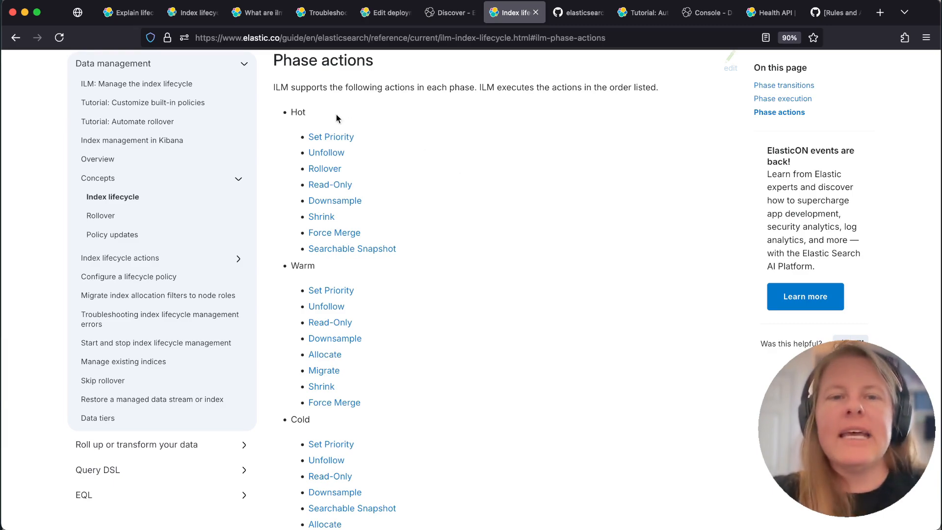
{"action": "double_click", "coordinate": [298, 111]}
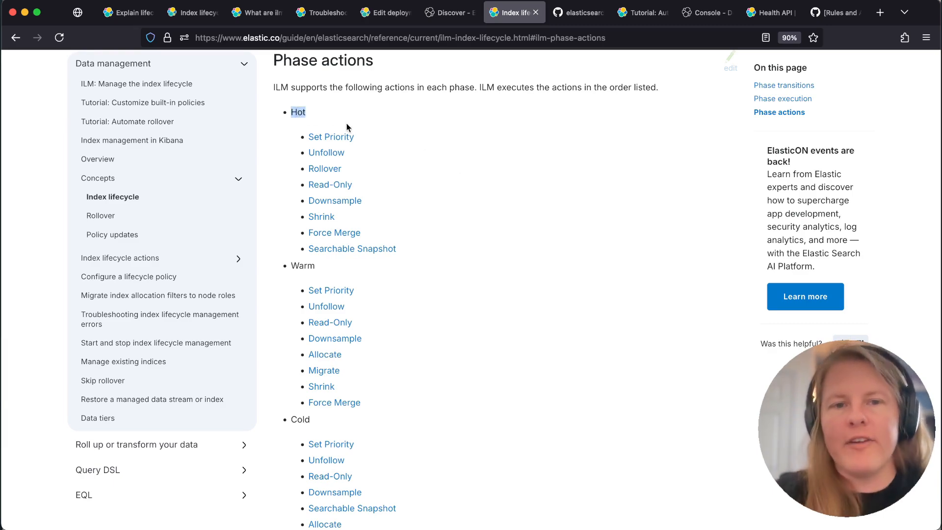
{"action": "left_click_drag", "start_coordinate": [359, 129], "coordinate": [361, 175]}
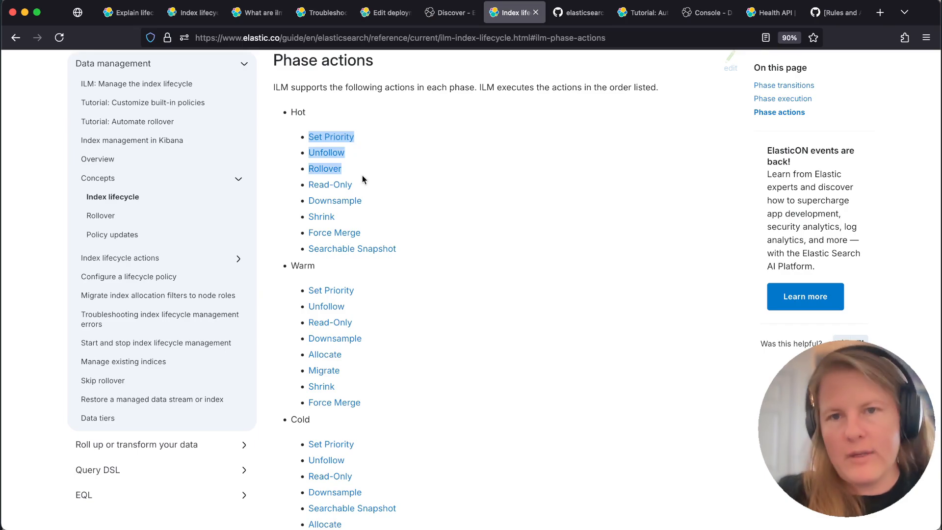
{"action": "triple_click", "coordinate": [368, 136]}
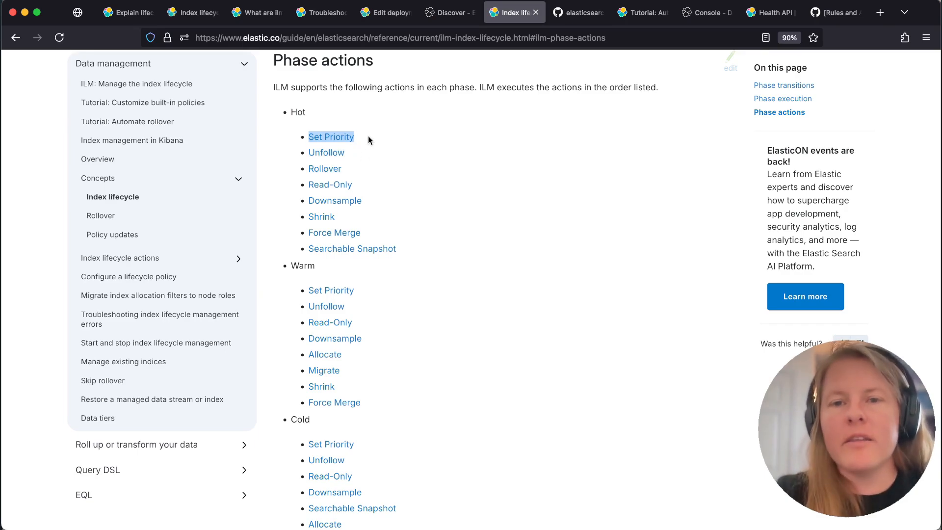
{"action": "left_click_drag", "start_coordinate": [367, 135], "coordinate": [369, 162]}
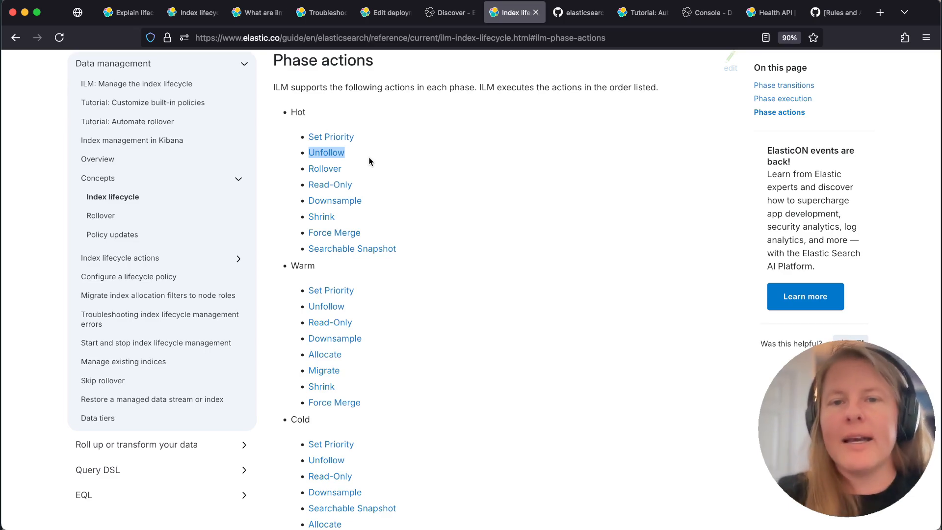
{"action": "triple_click", "coordinate": [365, 134]}
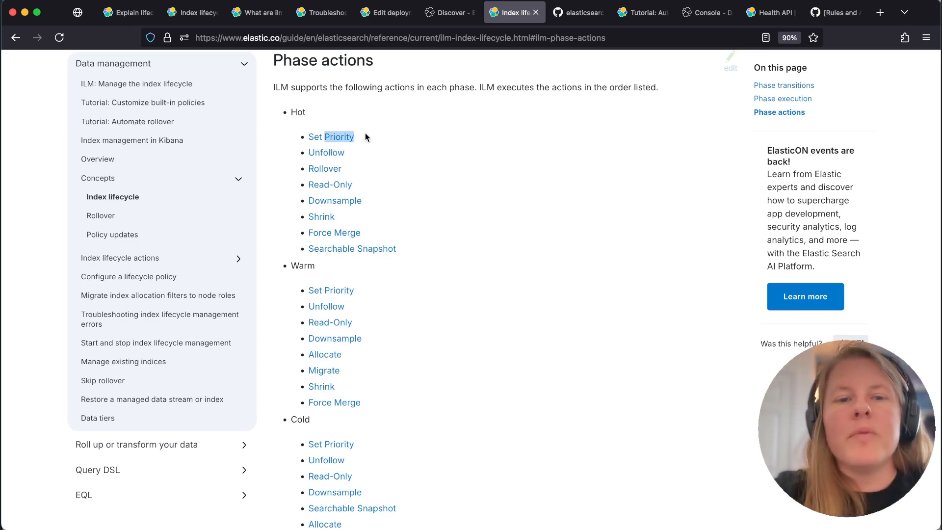
Review the order of the Hot phase actions from Set Priority through Unfollow and Rollover, and the transition to the Warm phase
{"action": "triple_click", "coordinate": [361, 153]}
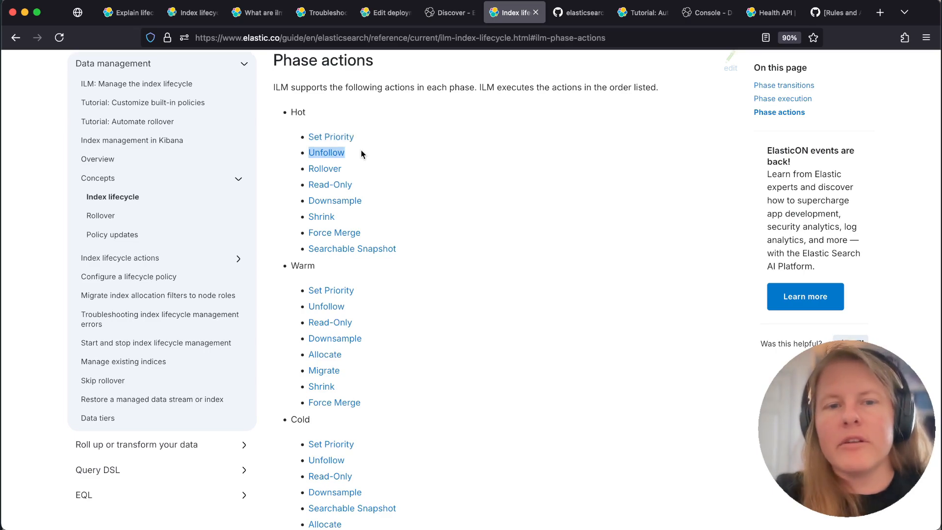
{"action": "triple_click", "coordinate": [361, 170]}
{"action": "left_click", "coordinate": [405, 166]}
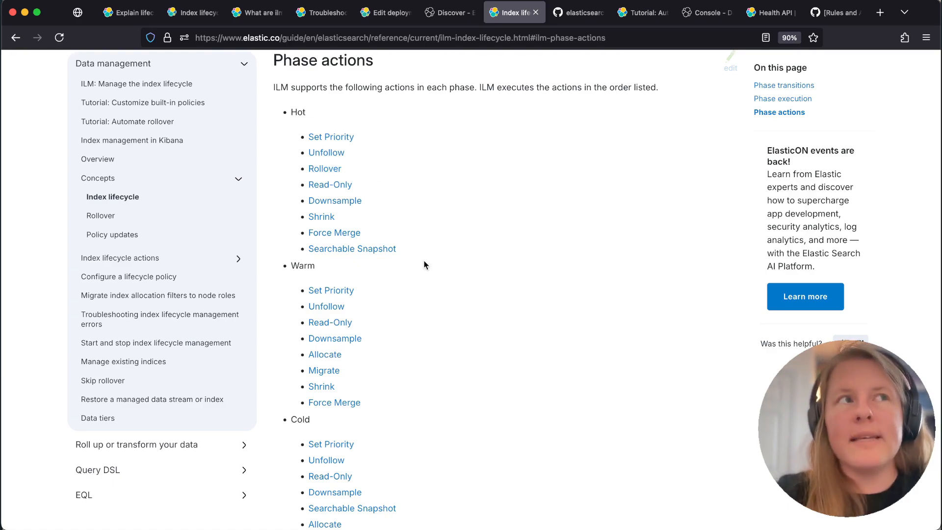
{"action": "left_click_drag", "start_coordinate": [381, 134], "coordinate": [386, 171]}
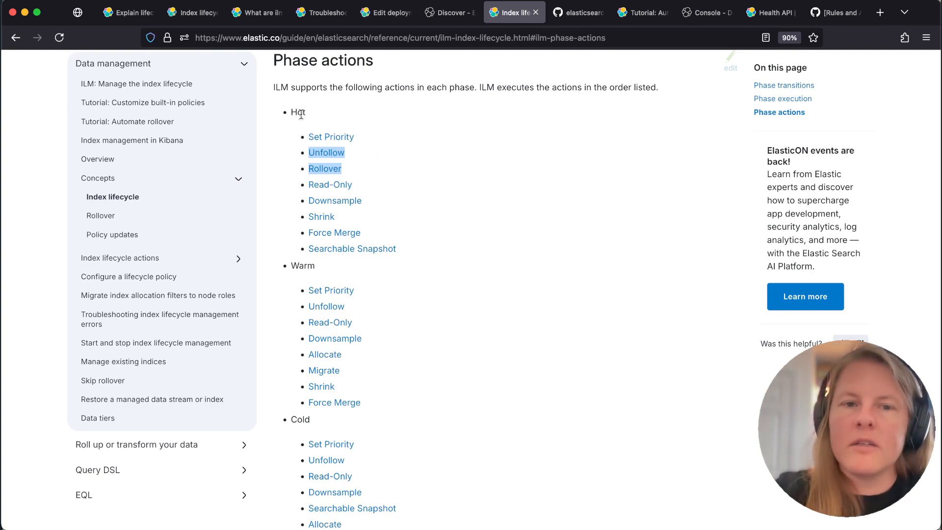
{"action": "left_click_drag", "start_coordinate": [300, 114], "coordinate": [349, 116]}
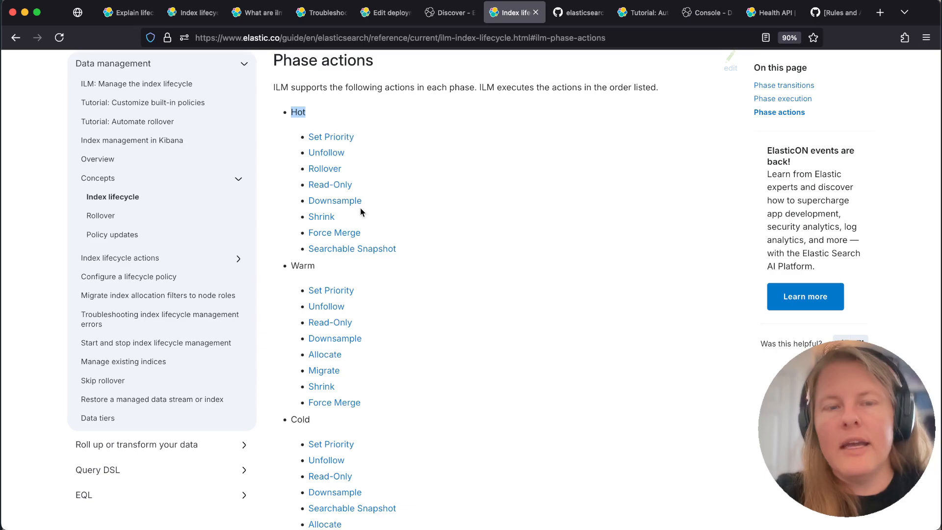
{"action": "double_click", "coordinate": [304, 263]}
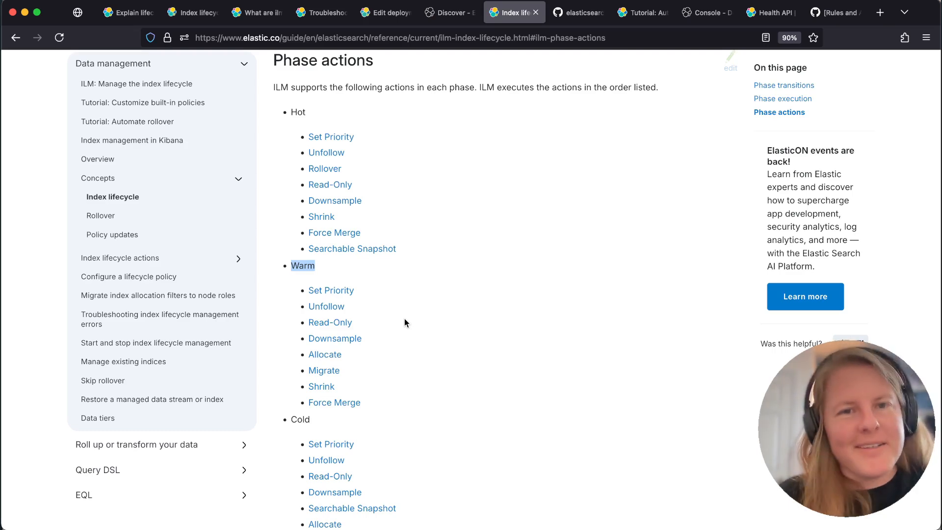
Switch to the elasticsearch_ilm_action_steps.md gist and review its Phases+Actions table down to the migrate action
{"action": "left_click", "coordinate": [579, 12]}
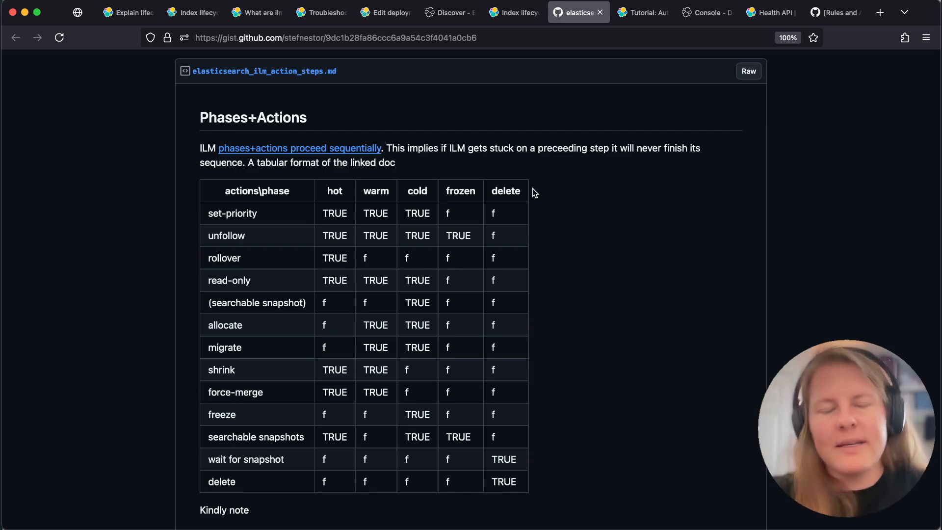
{"action": "scroll", "coordinate": [552, 228], "scroll_direction": "down", "scroll_amount": 1}
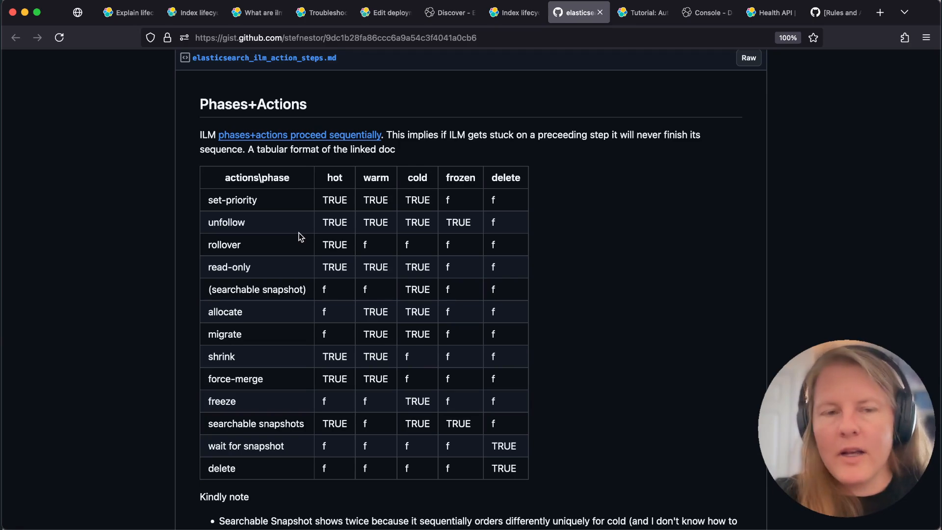
{"action": "double_click", "coordinate": [220, 335]}
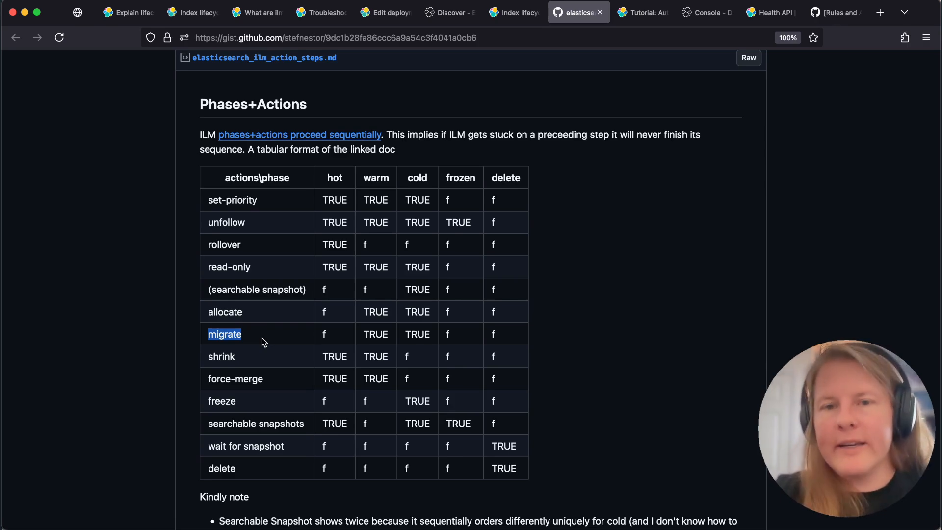
Trace the warm phase column of the table from set-priority through unfollow, read-only and allocate to migrate
{"action": "double_click", "coordinate": [335, 177]}
{"action": "double_click", "coordinate": [376, 178]}
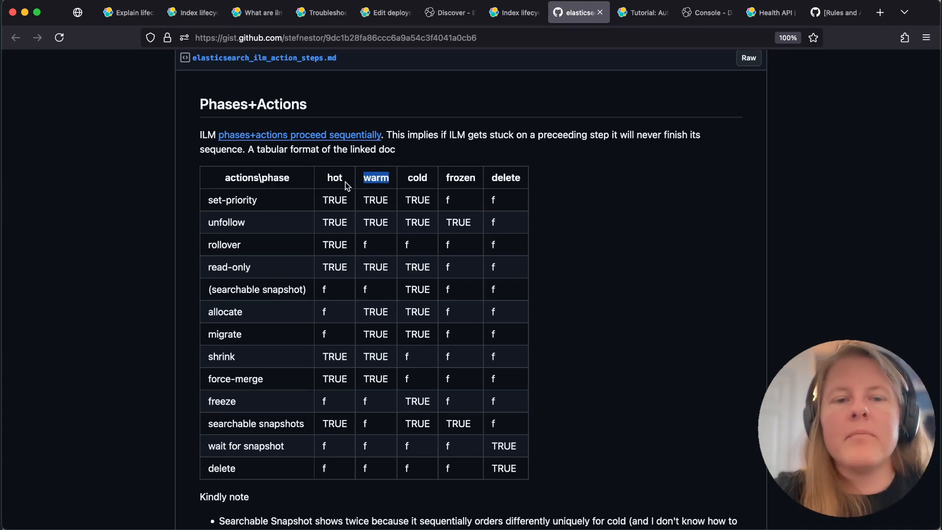
{"action": "double_click", "coordinate": [367, 200]}
{"action": "double_click", "coordinate": [375, 220]}
{"action": "left_click", "coordinate": [260, 227]}
{"action": "double_click", "coordinate": [374, 267]}
{"action": "left_click", "coordinate": [255, 275]}
{"action": "double_click", "coordinate": [368, 312]}
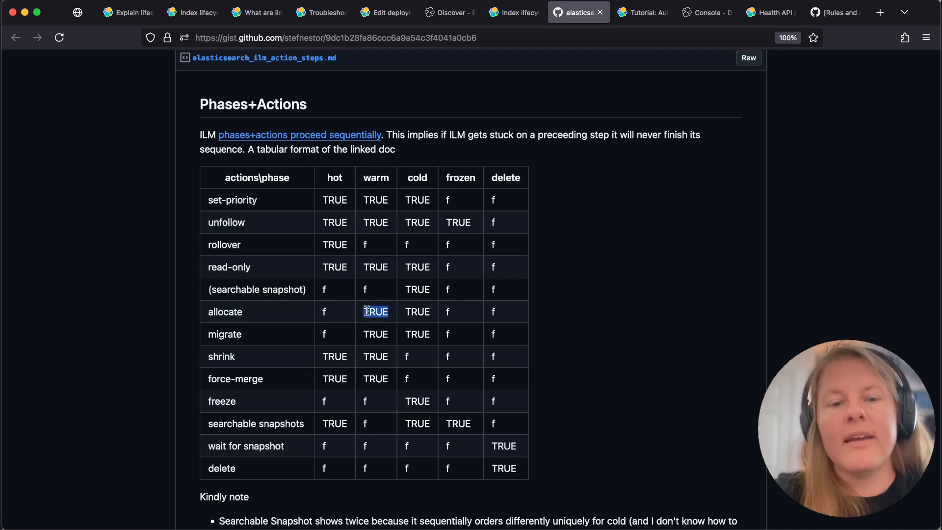
{"action": "left_click", "coordinate": [278, 319]}
{"action": "double_click", "coordinate": [375, 337]}
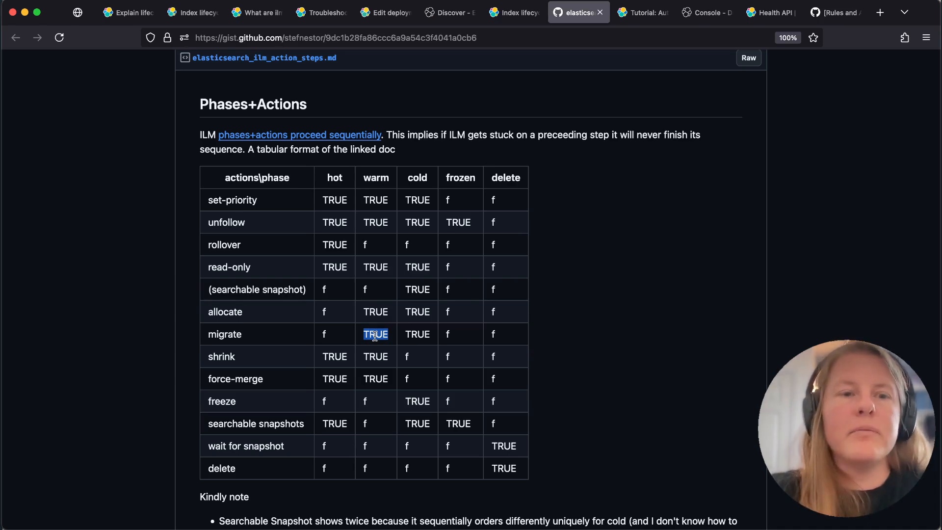
Compare the allocate, force-merge and searchable snapshots actions in the table, including the hot and frozen phases
{"action": "double_click", "coordinate": [229, 311]}
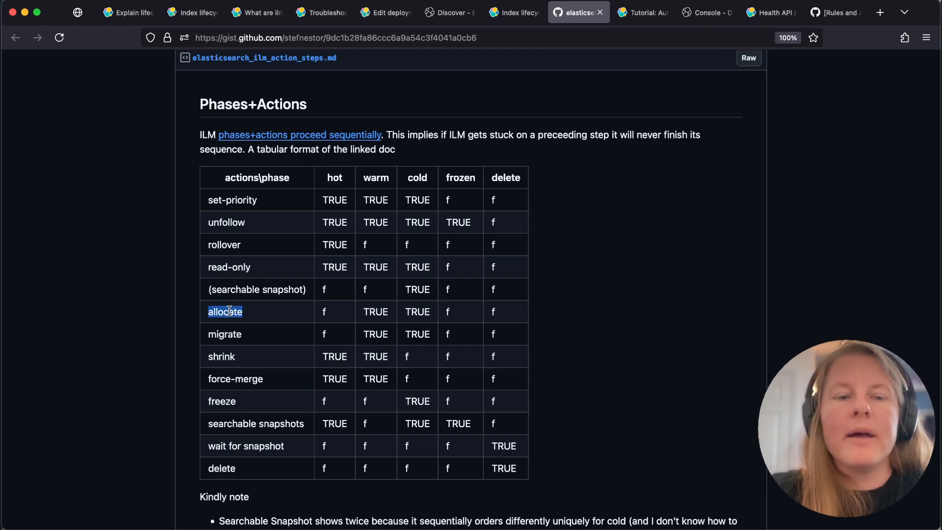
{"action": "triple_click", "coordinate": [253, 423]}
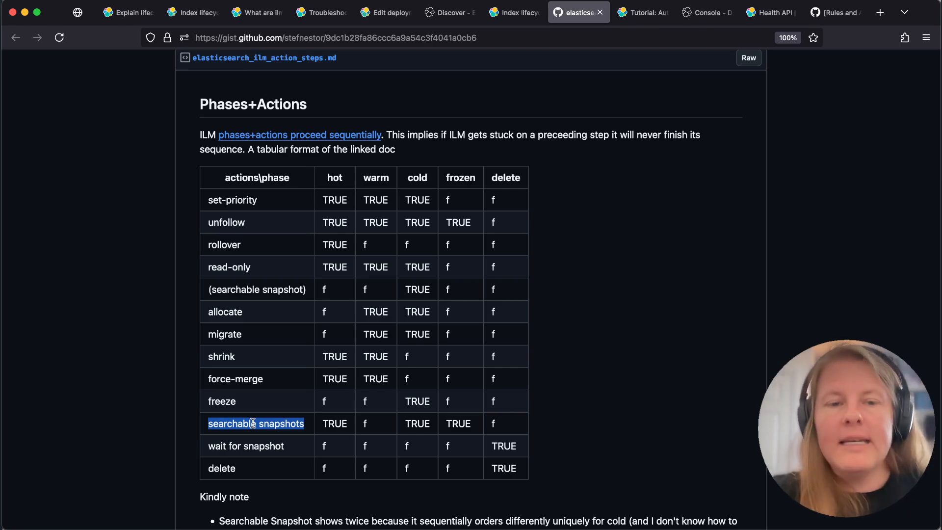
{"action": "triple_click", "coordinate": [227, 376]}
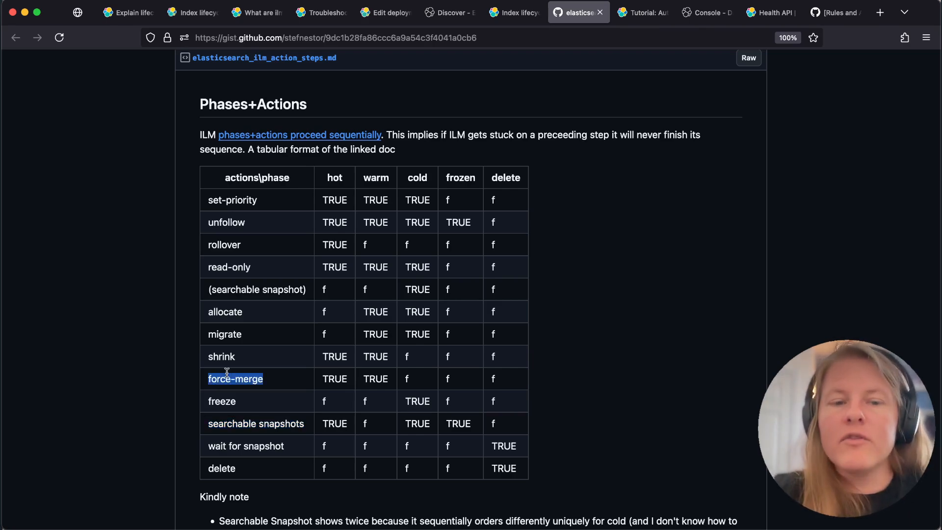
{"action": "triple_click", "coordinate": [259, 423]}
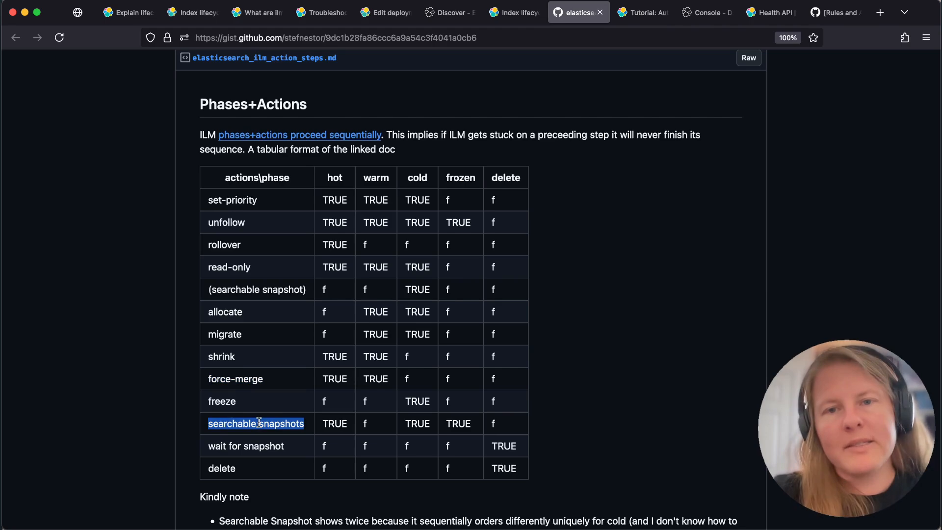
{"action": "triple_click", "coordinate": [241, 379]}
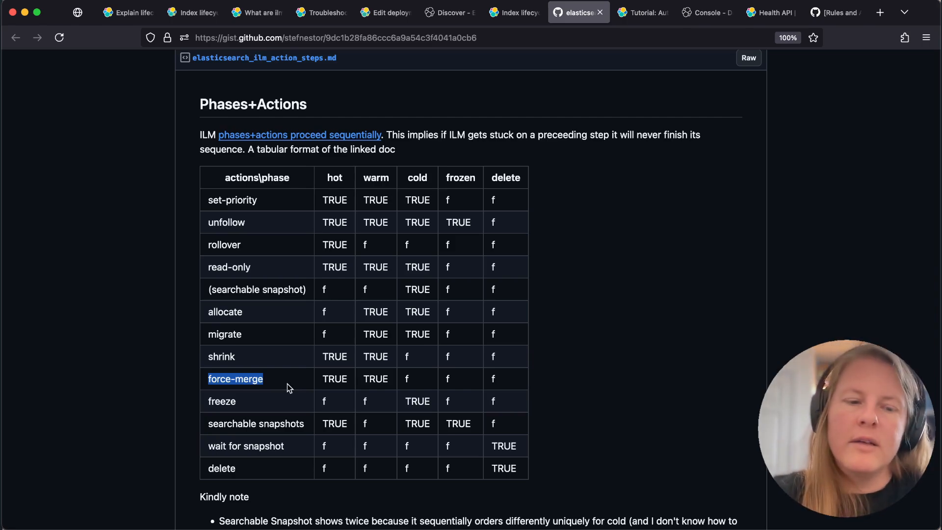
{"action": "triple_click", "coordinate": [285, 423]}
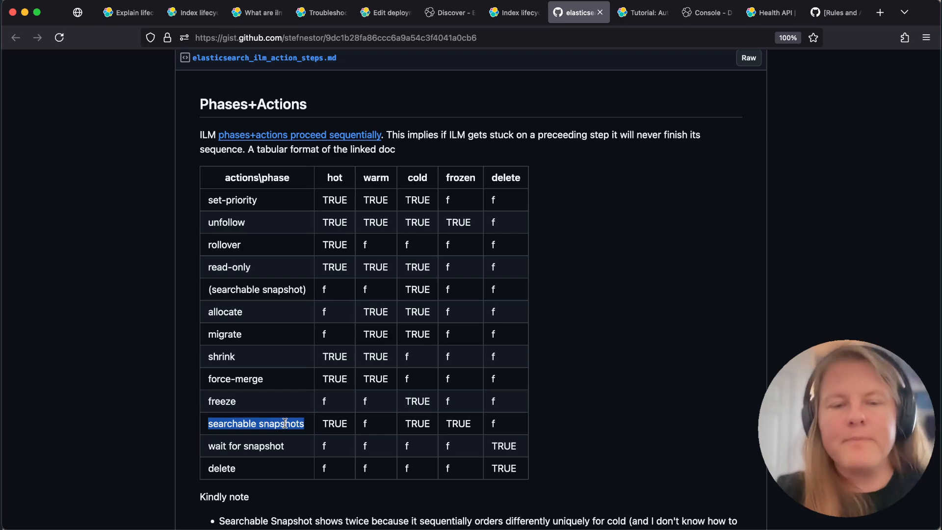
{"action": "double_click", "coordinate": [332, 179]}
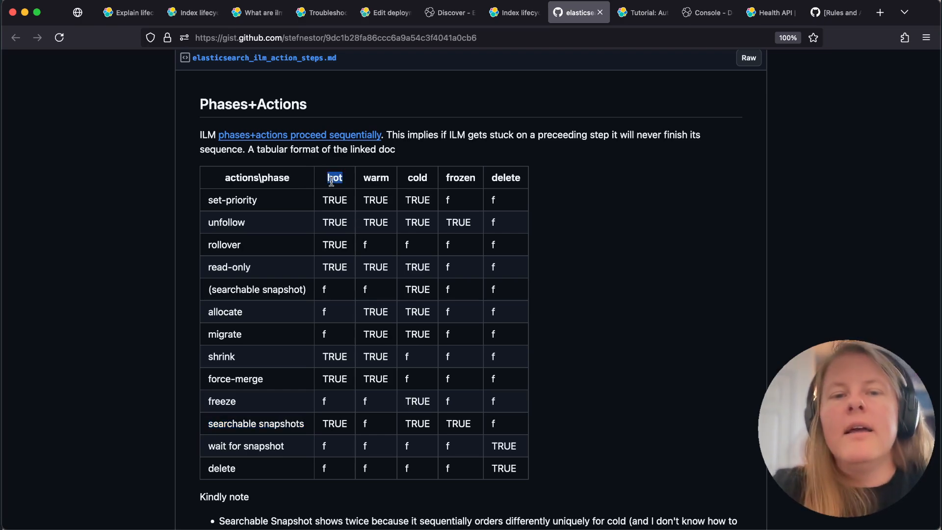
{"action": "double_click", "coordinate": [457, 178]}
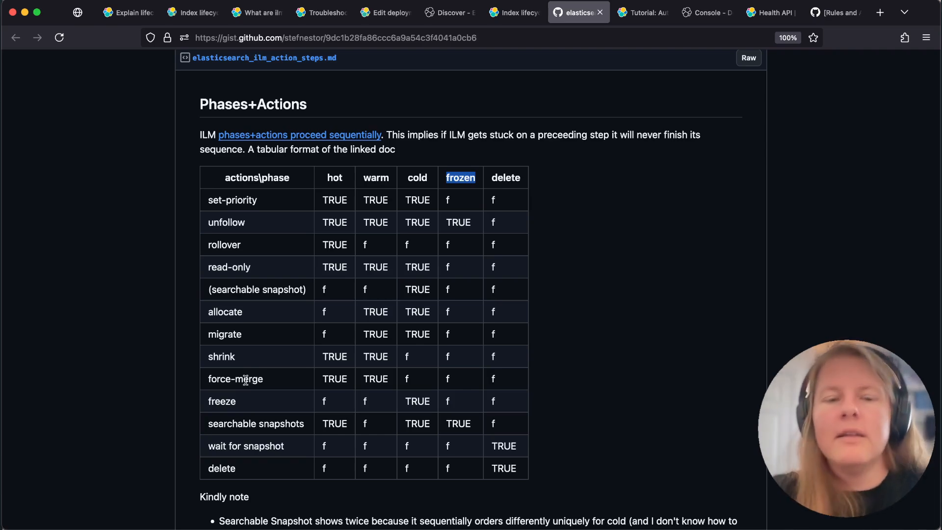
{"action": "left_click", "coordinate": [574, 343]}
Switch to the Automate rollover with ILM tutorial and go to its section on managing time series data without data streams
{"action": "left_click", "coordinate": [640, 14]}
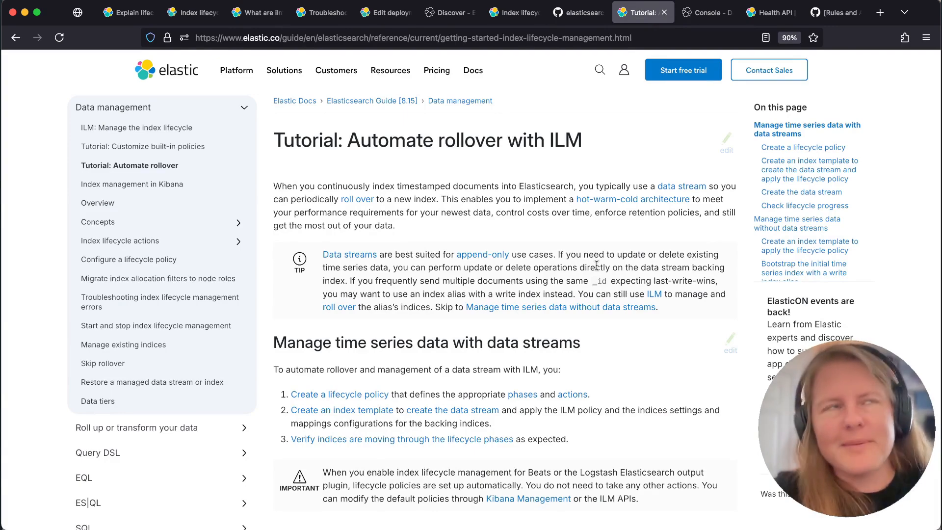
{"action": "left_click", "coordinate": [775, 225]}
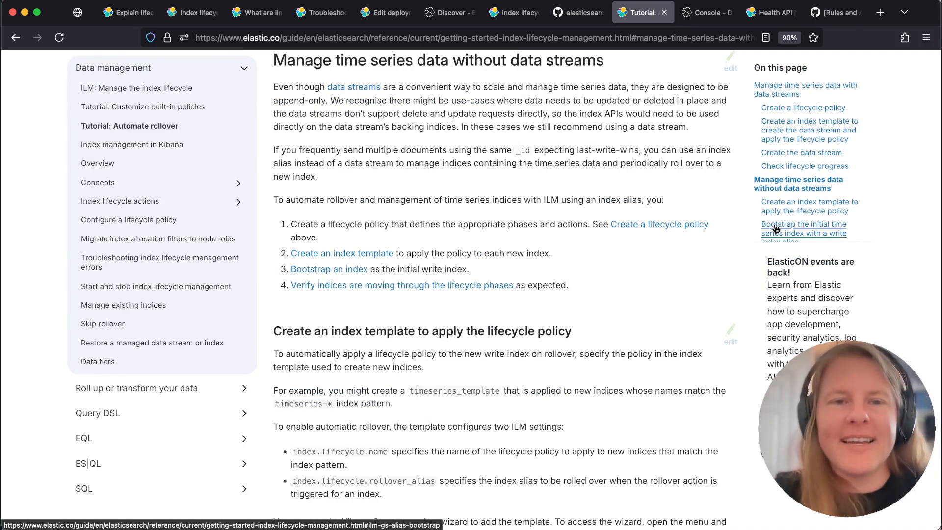
Switch to the Dev Tools Console and run the PUT _ilm/policy/you_are_my_sunshine request to create the policy
{"action": "left_click", "coordinate": [706, 13]}
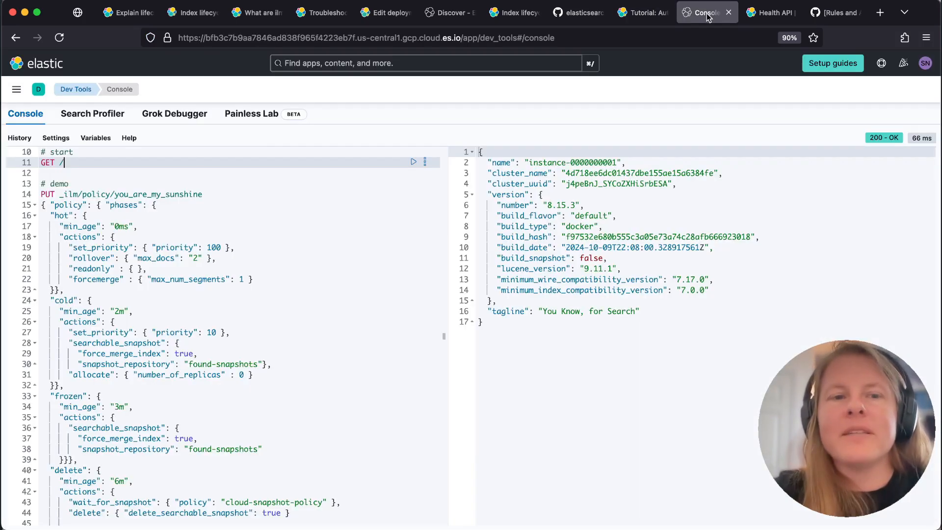
{"action": "left_click", "coordinate": [127, 194]}
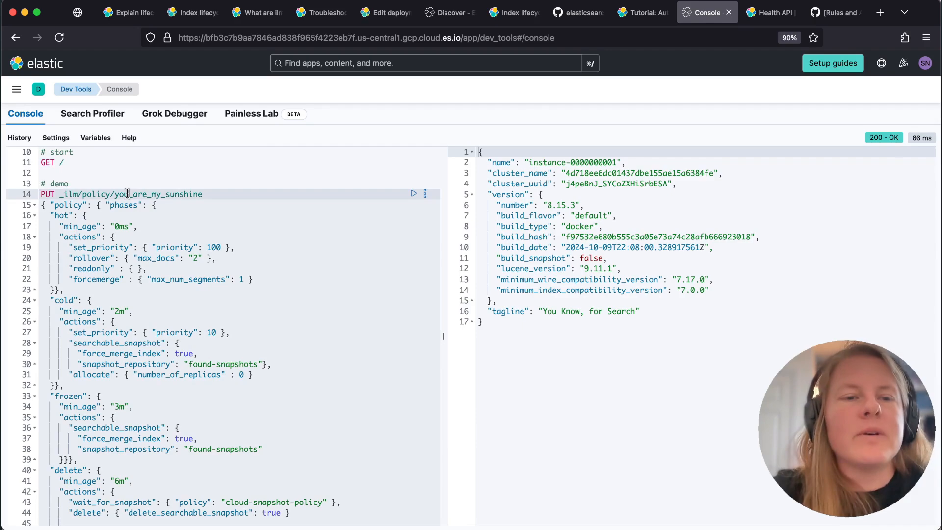
{"action": "key", "text": "super+Return"}
Examine the you_are_my_sunshine policy's hot phase actions: set_priority, rollover, readonly and forcemerge
{"action": "scroll", "coordinate": [231, 254], "scroll_direction": "down", "scroll_amount": 3}
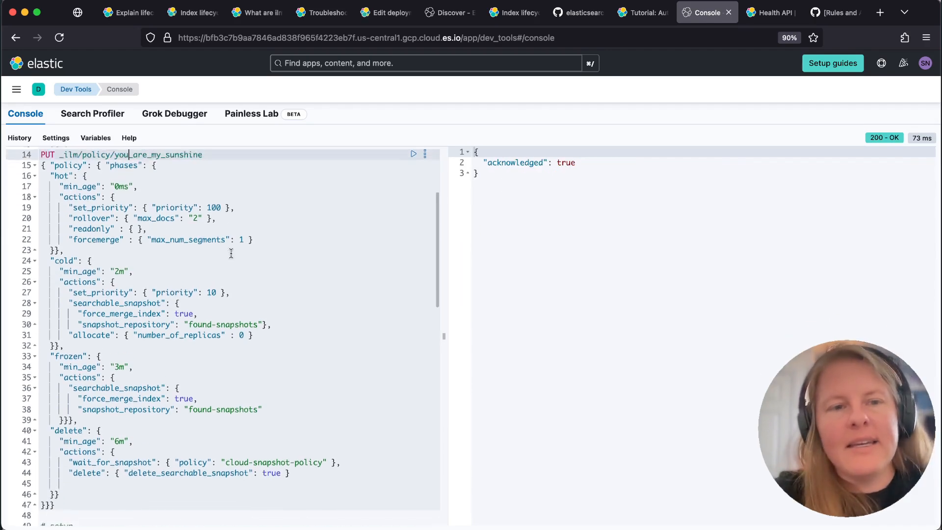
{"action": "scroll", "coordinate": [231, 253], "scroll_direction": "up", "scroll_amount": 2}
{"action": "scroll", "coordinate": [231, 254], "scroll_direction": "down", "scroll_amount": 2}
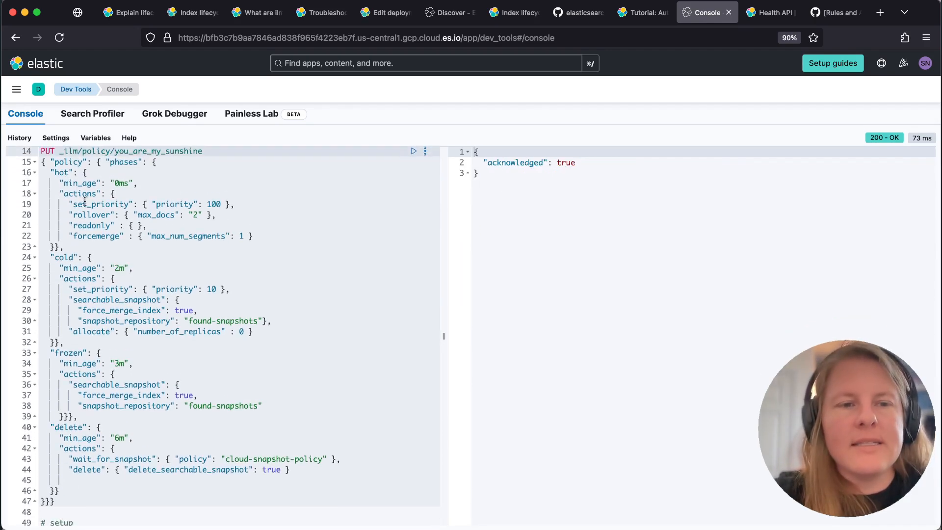
{"action": "left_click", "coordinate": [87, 204]}
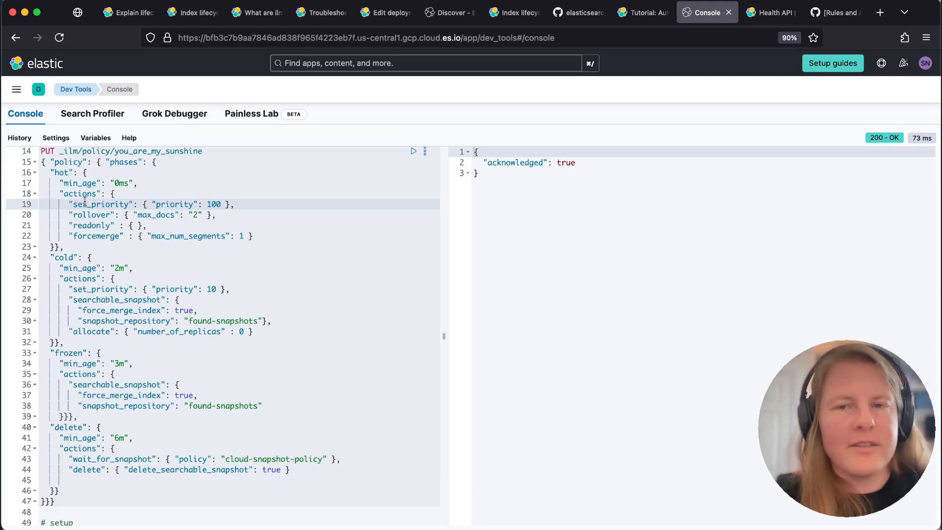
{"action": "key", "text": "Home"}
{"action": "key", "text": "shift+Down"}
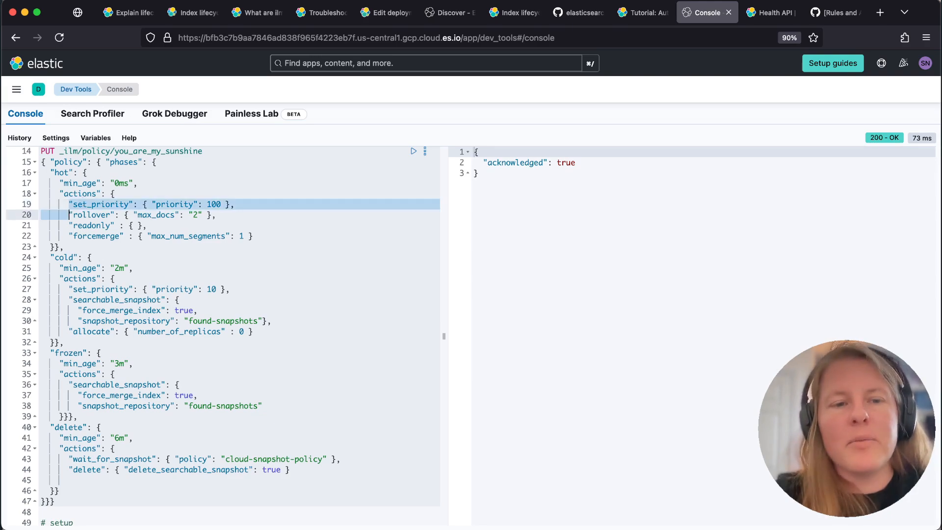
{"action": "key", "text": "shift+Down"}
{"action": "key", "text": "shift+Down"}
{"action": "key", "text": "shift+End"}
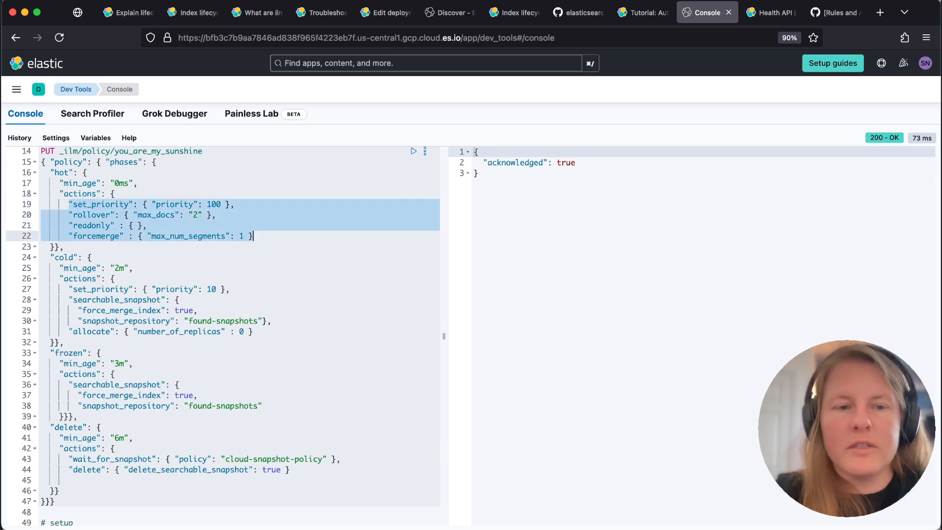
Examine the actions defined for the policy's cold, frozen and delete phases
{"action": "left_click", "coordinate": [69, 289]}
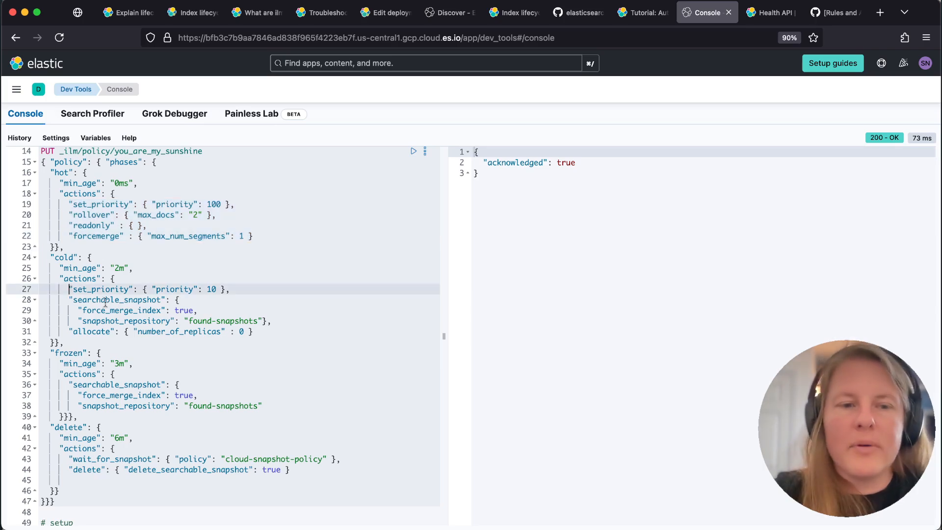
{"action": "left_click", "coordinate": [164, 298], "text": "shift"}
{"action": "left_click", "coordinate": [155, 331]}
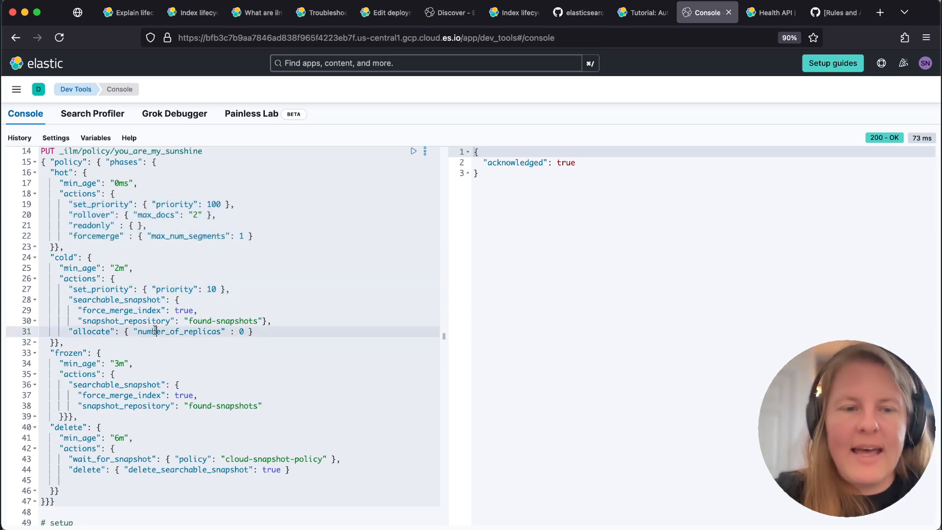
{"action": "left_click_drag", "start_coordinate": [73, 384], "coordinate": [120, 384]}
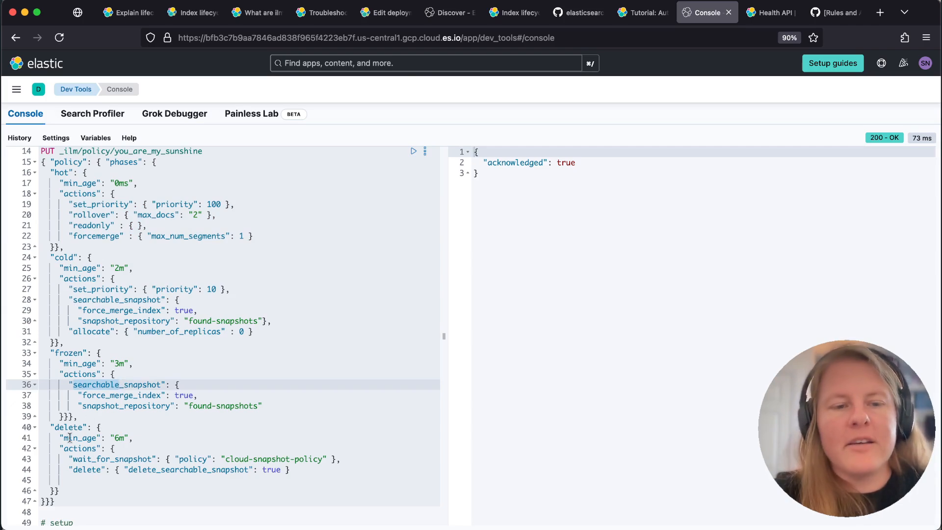
{"action": "left_click_drag", "start_coordinate": [68, 457], "coordinate": [133, 469]}
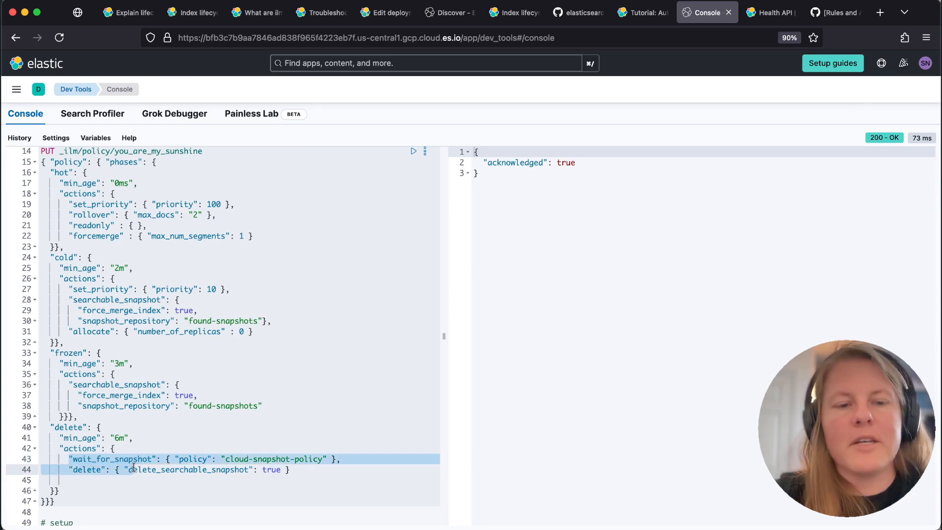
{"action": "left_click", "coordinate": [132, 340]}
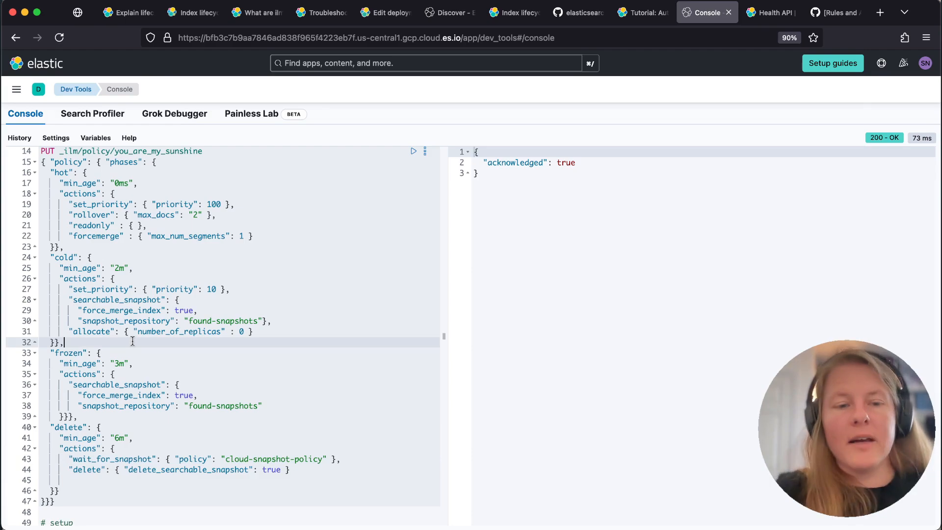
Compare the force_merge_index settings under searchable_snapshot in the policy's cold and frozen phases
{"action": "double_click", "coordinate": [109, 310]}
{"action": "double_click", "coordinate": [117, 394]}
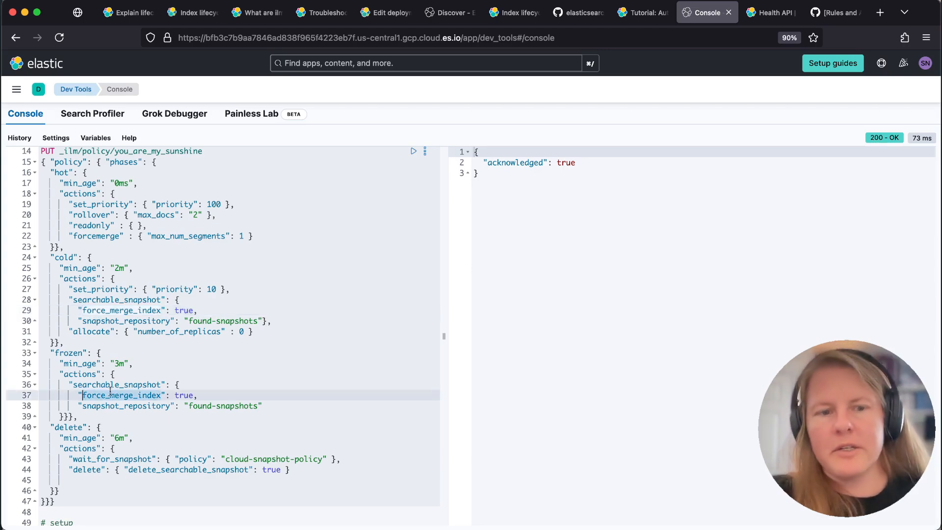
{"action": "double_click", "coordinate": [95, 309]}
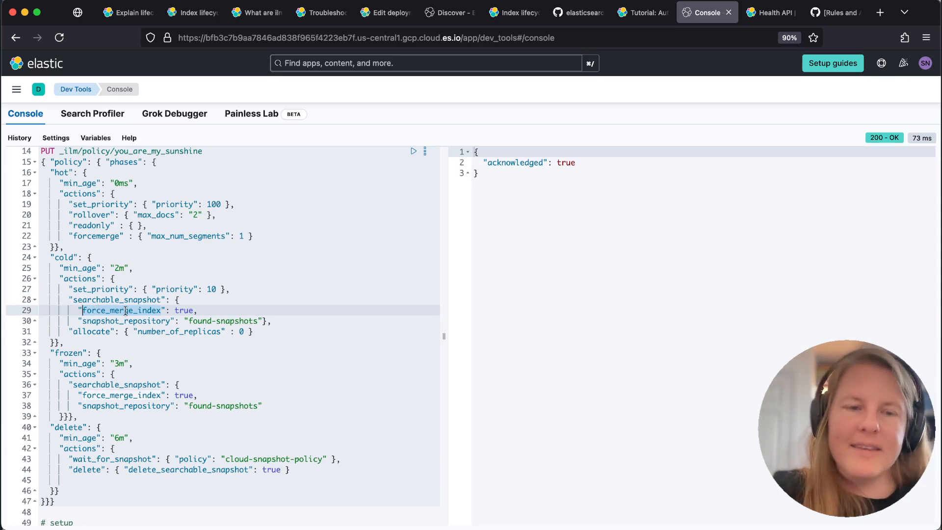
Compare the hot phase's forcemerge with the cold phase's searchable_snapshot, and review the hot and cold phases against the frozen phase
{"action": "double_click", "coordinate": [96, 236]}
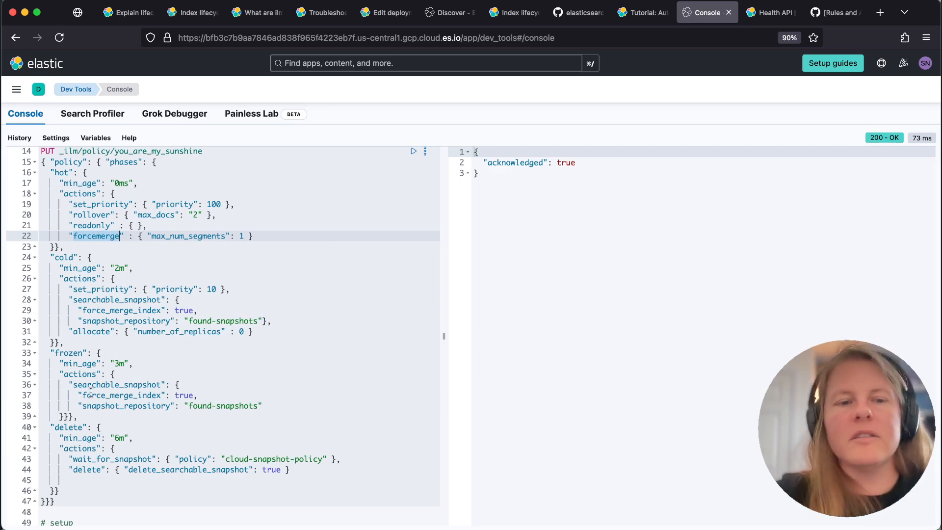
{"action": "double_click", "coordinate": [95, 298]}
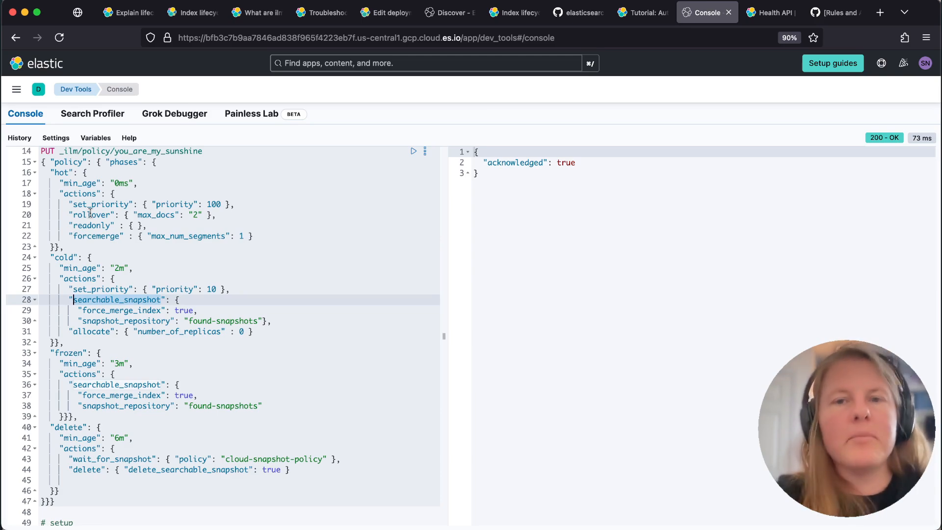
{"action": "left_click_drag", "start_coordinate": [50, 172], "coordinate": [87, 342]}
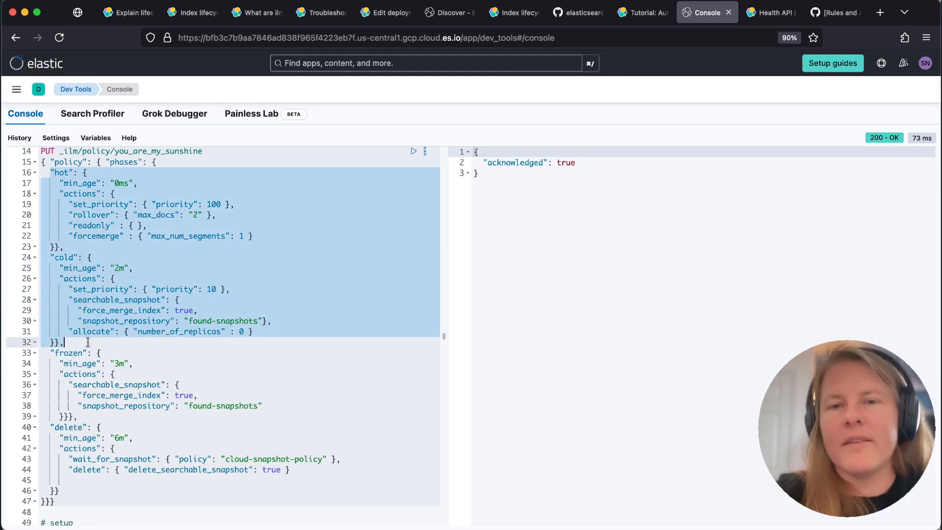
{"action": "left_click", "coordinate": [50, 352]}
{"action": "left_click_drag", "start_coordinate": [50, 353], "coordinate": [100, 416]}
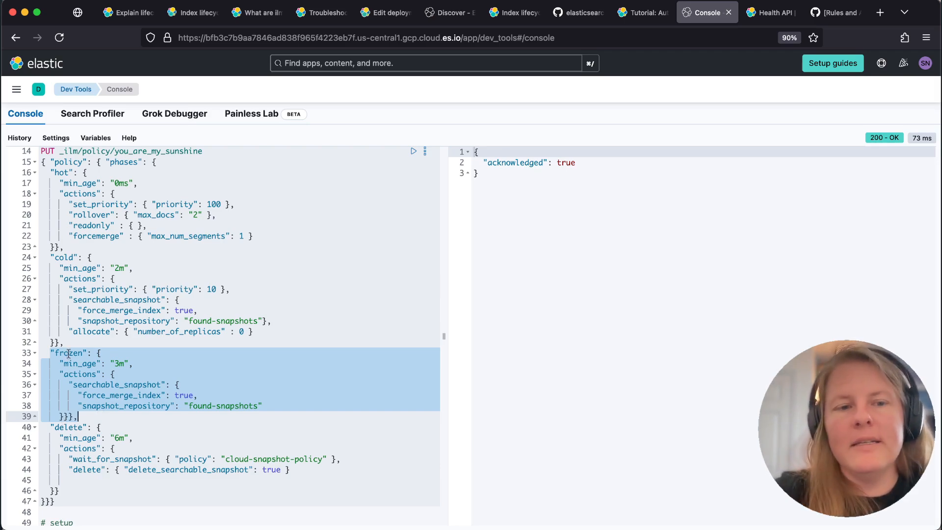
{"action": "left_click_drag", "start_coordinate": [70, 343], "coordinate": [48, 172]}
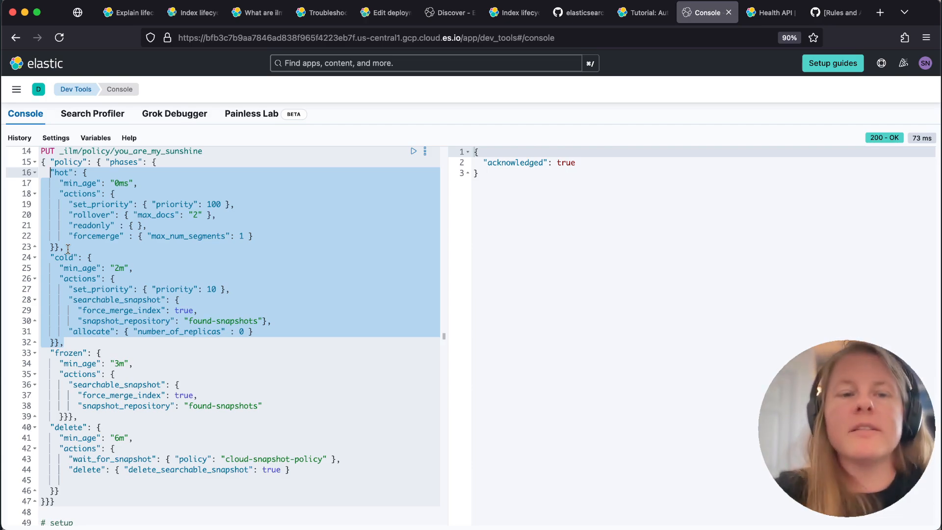
{"action": "left_click", "coordinate": [129, 204]}
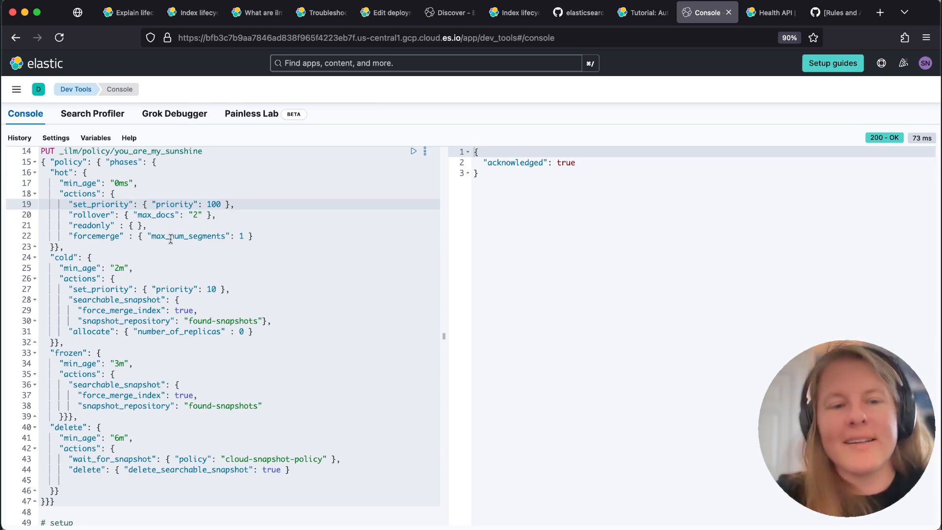
Run the PUT _index_template/superman request linking irmao-* indices to the you_are_my_sunshine policy and the irmao rollover alias
{"action": "scroll", "coordinate": [168, 299], "scroll_direction": "down", "scroll_amount": 10}
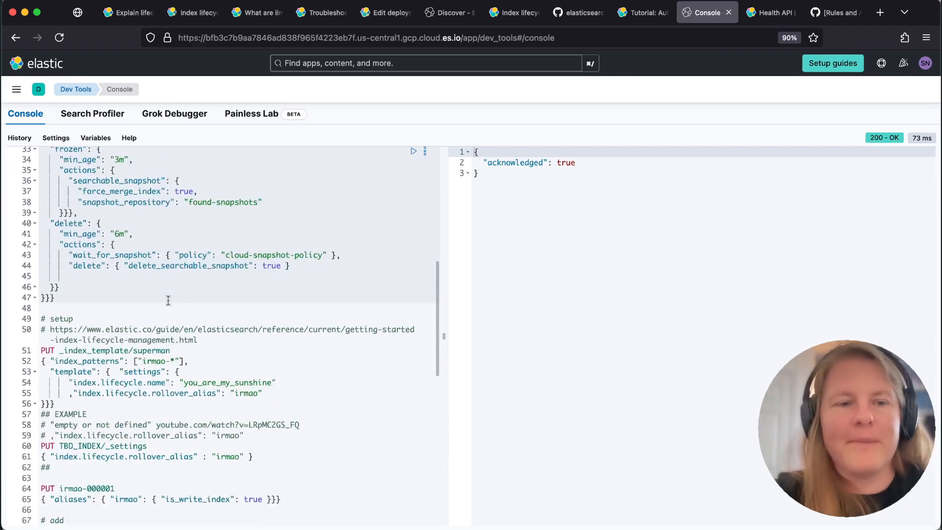
{"action": "scroll", "coordinate": [168, 300], "scroll_direction": "down", "scroll_amount": 2}
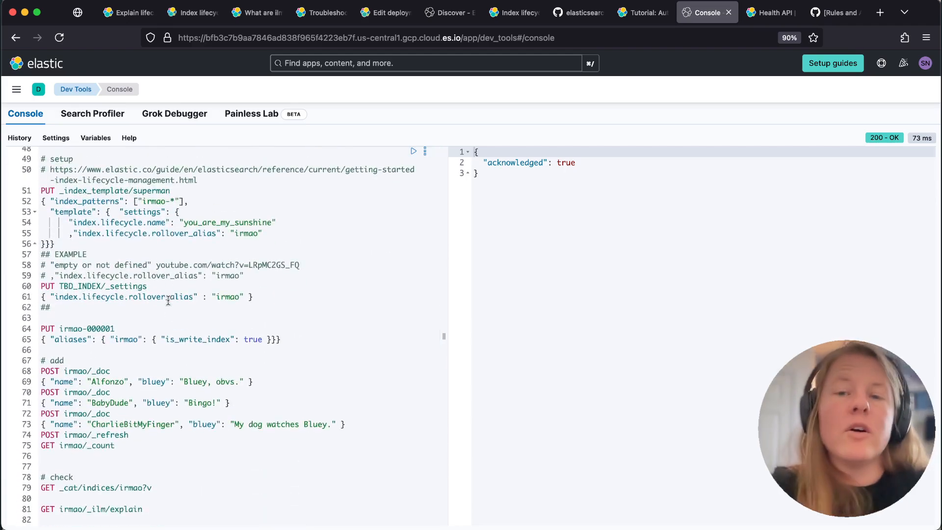
{"action": "left_click", "coordinate": [92, 190]}
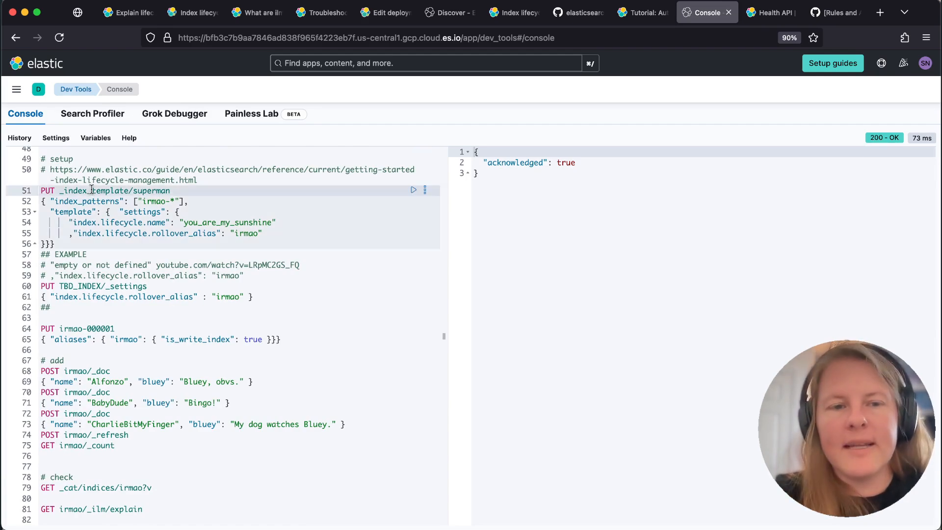
{"action": "left_click", "coordinate": [162, 233]}
{"action": "double_click", "coordinate": [162, 233]}
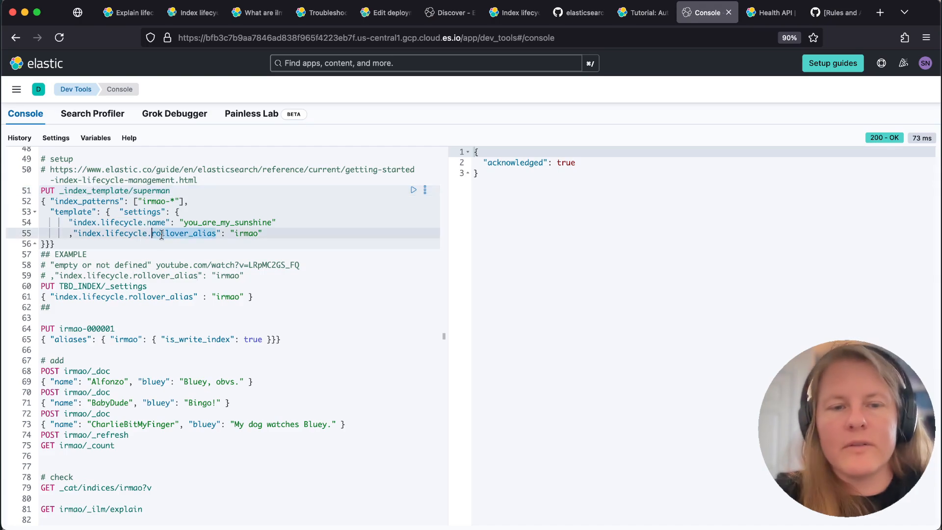
{"action": "left_click", "coordinate": [201, 222]}
{"action": "key", "text": "super+Return"}
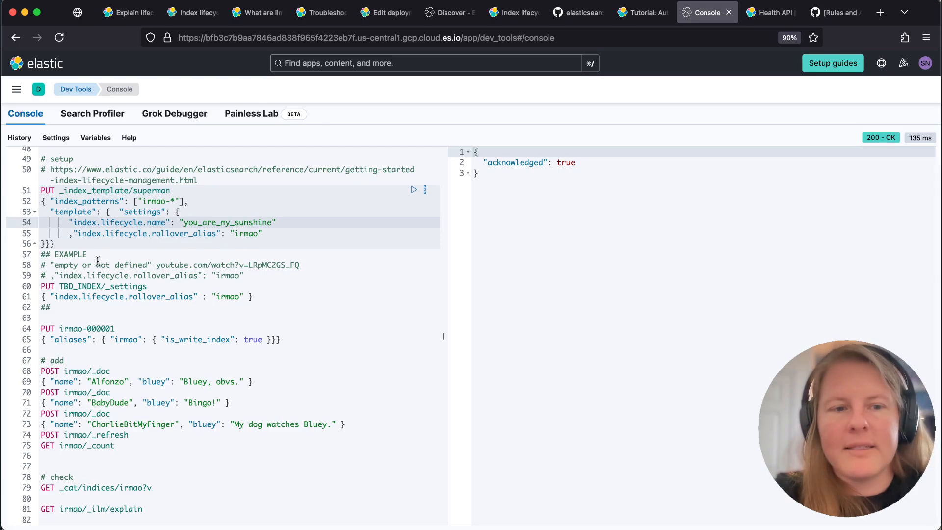
Run the PUT irmao-000001 request to create the index with irmao as its write alias
{"action": "scroll", "coordinate": [98, 301], "scroll_direction": "down", "scroll_amount": 3}
{"action": "left_click", "coordinate": [97, 247]}
{"action": "key", "text": "super+Return"}
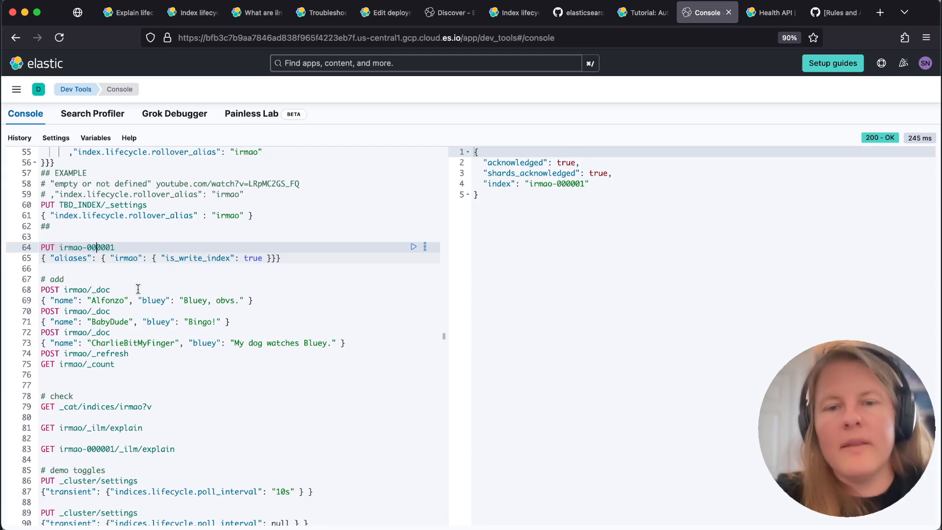
Run the add requests together to post three documents to irmao, refresh it and check its document count
{"action": "scroll", "coordinate": [138, 288], "scroll_direction": "down", "scroll_amount": 5}
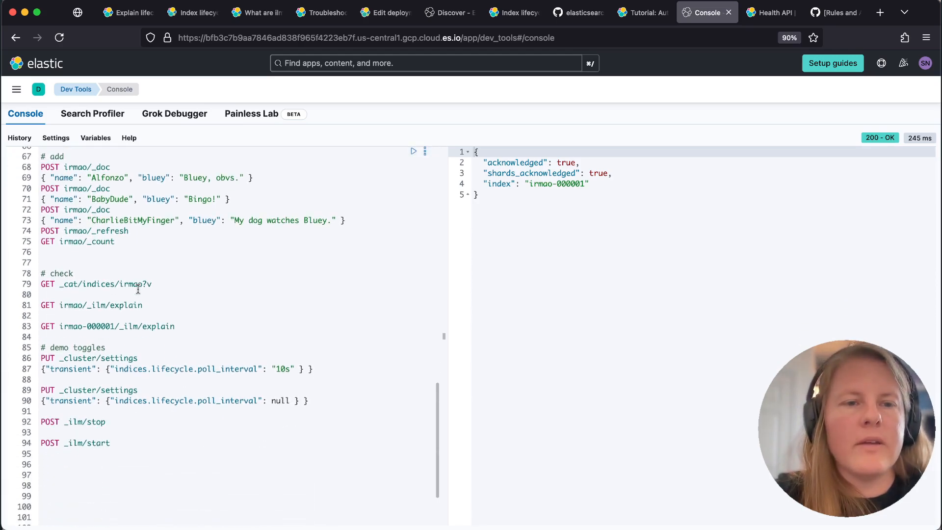
{"action": "left_click", "coordinate": [117, 241]}
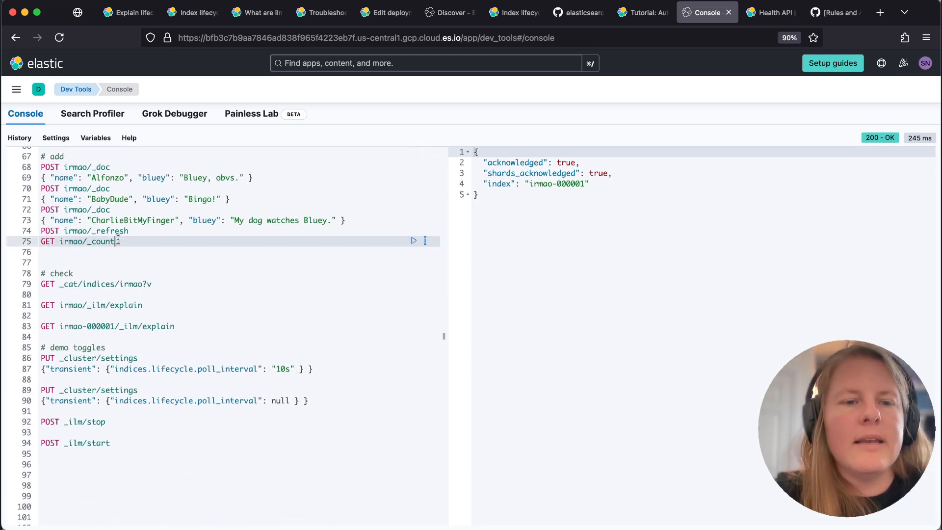
{"action": "left_click", "coordinate": [41, 166], "text": "shift"}
{"action": "key", "text": "super+Return"}
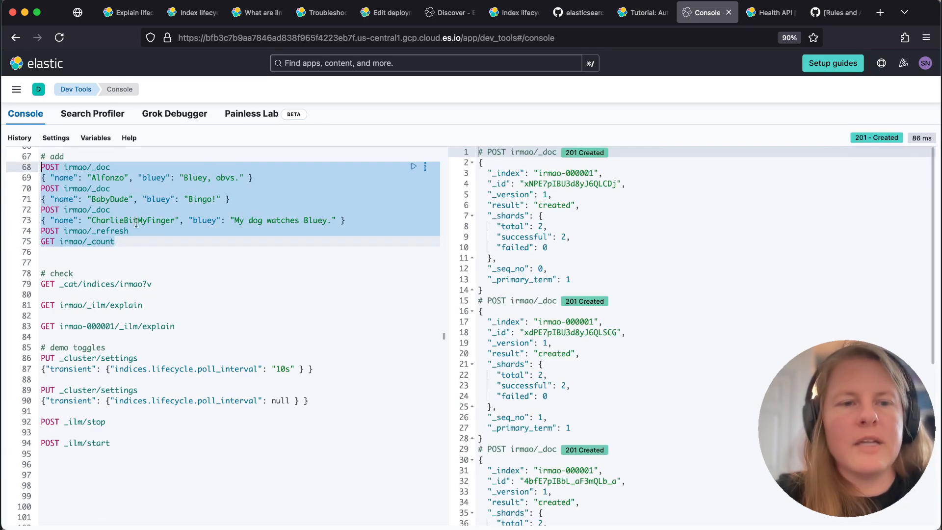
{"action": "scroll", "coordinate": [542, 318], "scroll_direction": "down", "scroll_amount": 8}
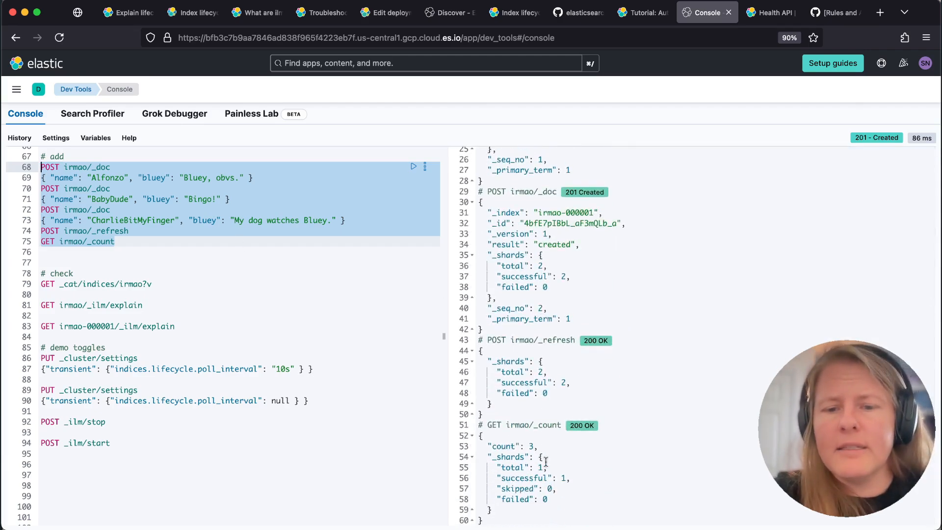
{"action": "left_click", "coordinate": [539, 438]}
{"action": "left_click", "coordinate": [545, 449]}
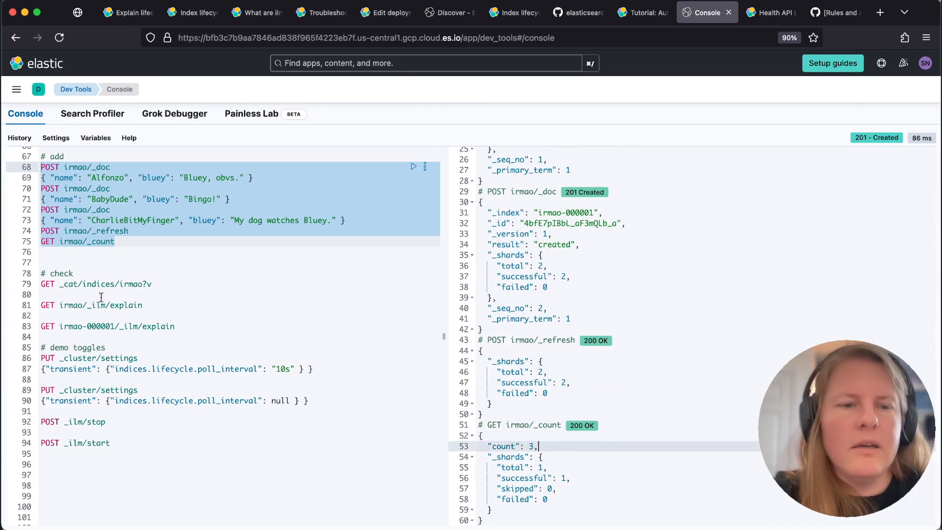
Run GET _cat/indices/irmao?v and check which indices are behind the alias
{"action": "left_click", "coordinate": [85, 284]}
{"action": "key", "text": "super+Return"}
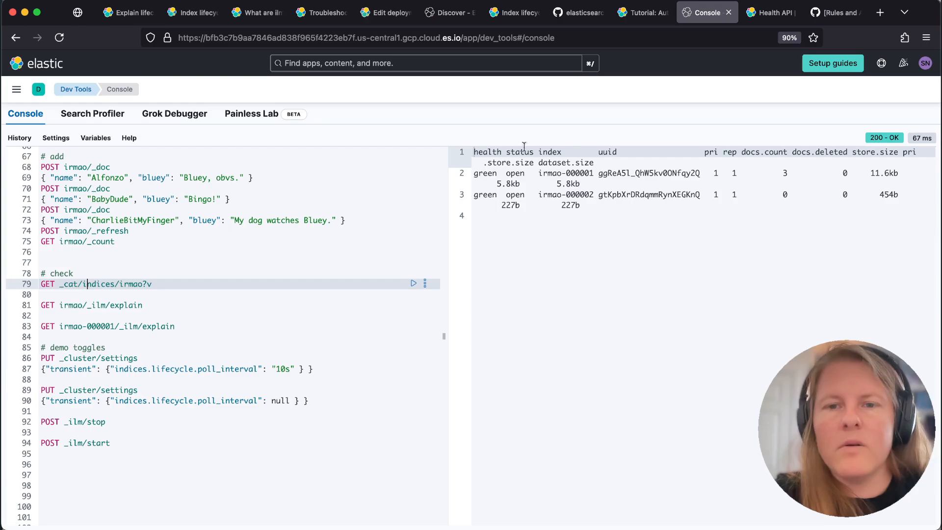
{"action": "double_click", "coordinate": [582, 194]}
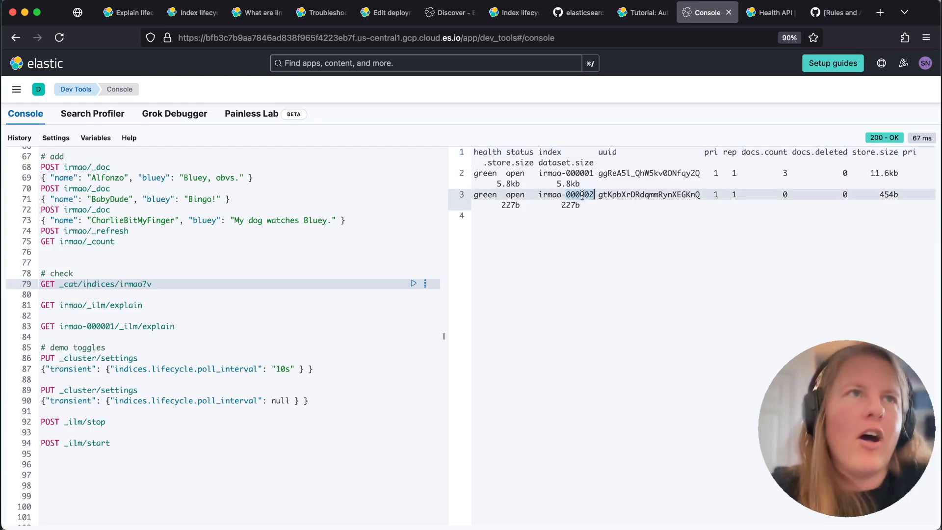
Run GET irmao/_ilm/explain and examine the phase, action and step of irmao-000001 and irmao-000002
{"action": "left_click", "coordinate": [81, 306]}
{"action": "key", "text": "super+Return"}
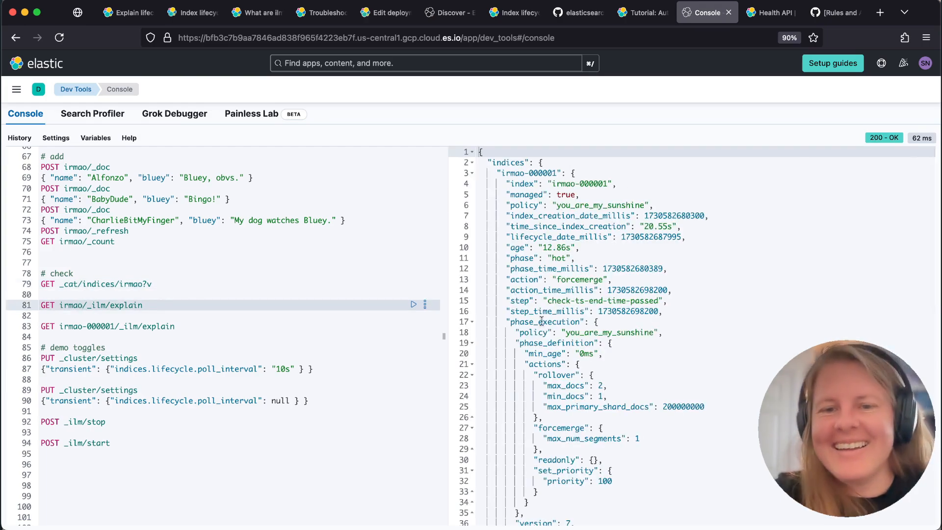
{"action": "left_click_drag", "start_coordinate": [538, 248], "coordinate": [672, 301]}
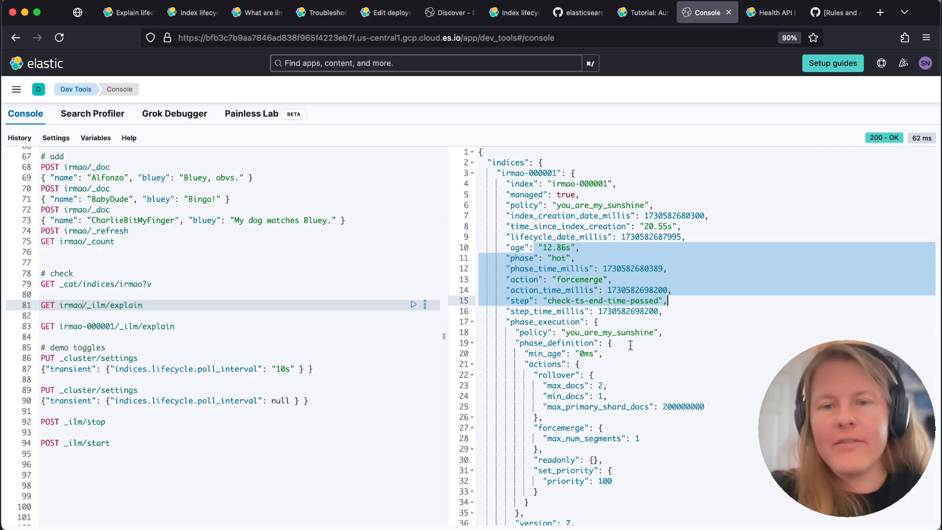
{"action": "scroll", "coordinate": [630, 345], "scroll_direction": "down", "scroll_amount": 5}
{"action": "scroll", "coordinate": [630, 345], "scroll_direction": "down", "scroll_amount": 3}
{"action": "left_click_drag", "start_coordinate": [570, 258], "coordinate": [597, 282]}
{"action": "left_click", "coordinate": [596, 283]}
{"action": "scroll", "coordinate": [575, 373], "scroll_direction": "down", "scroll_amount": 1}
{"action": "scroll", "coordinate": [574, 374], "scroll_direction": "up", "scroll_amount": 1}
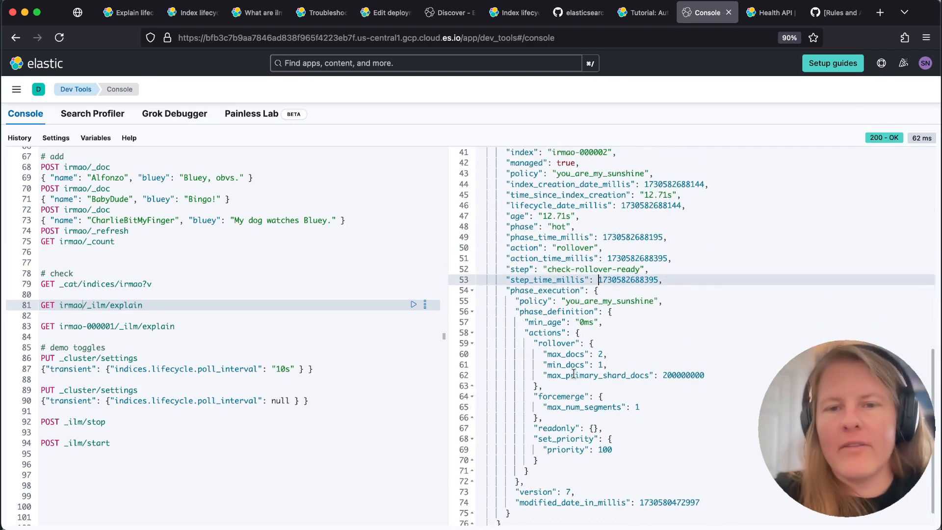
Rerun GET irmao/_ilm/explain and check the current action and step of irmao-000001
{"action": "left_click", "coordinate": [150, 305]}
{"action": "key", "text": "super+Return"}
{"action": "left_click", "coordinate": [558, 279]}
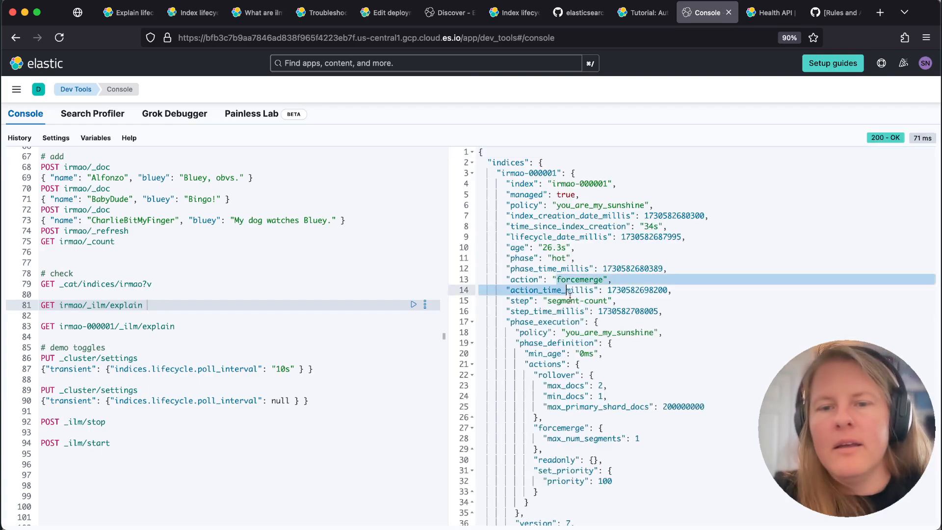
{"action": "left_click", "coordinate": [572, 300], "text": "shift"}
{"action": "left_click", "coordinate": [575, 300]}
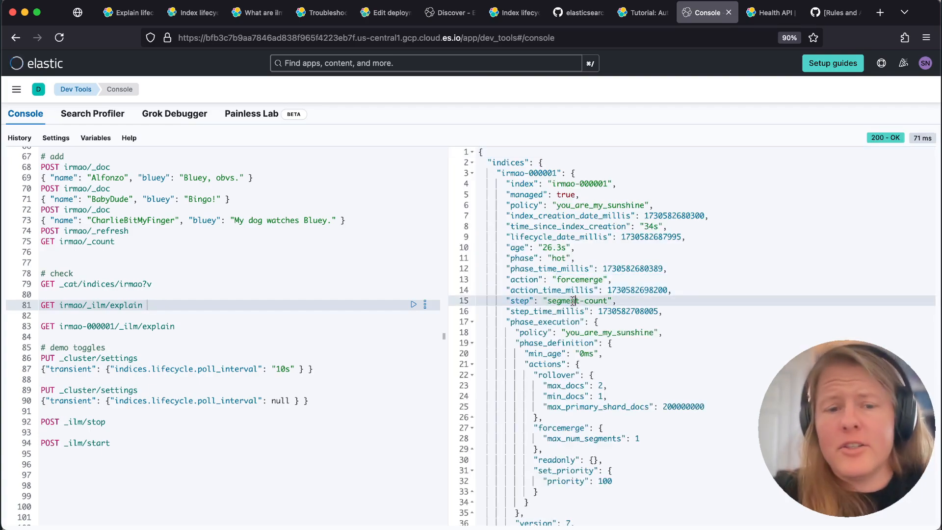
Examine the _cluster/settings request that sets indices.lifecycle.poll_interval to 10s
{"action": "left_click", "coordinate": [323, 367]}
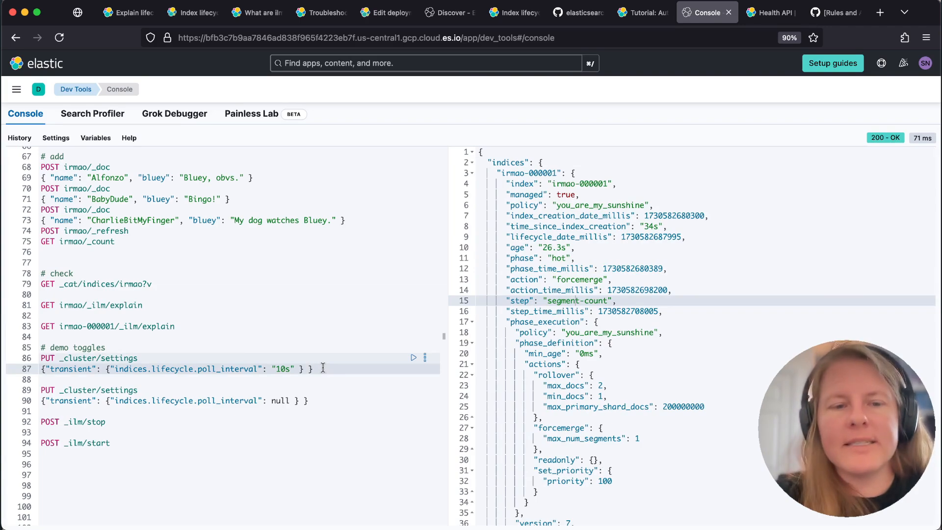
{"action": "key", "text": "super+shift+Left"}
{"action": "left_click", "coordinate": [321, 369]}
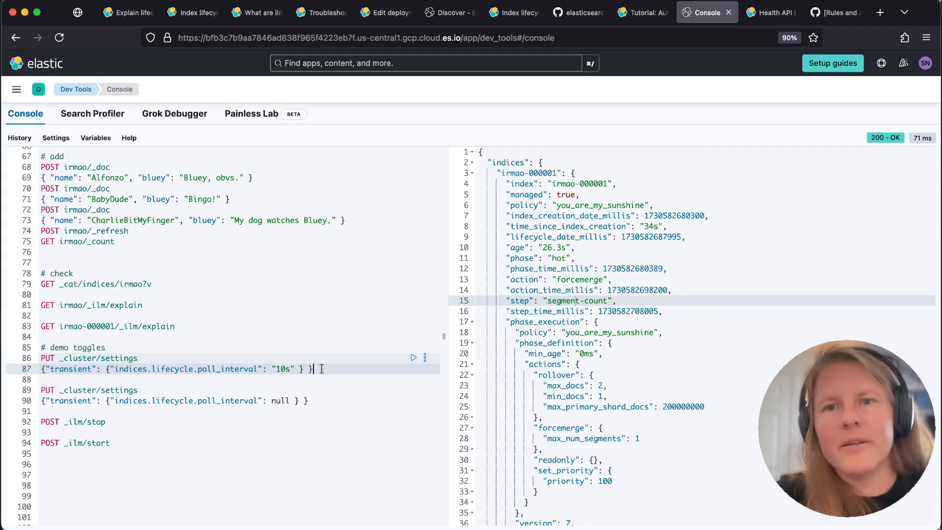
Run GET irmao/_ilm/explain again and compare the phase, action and step of both irmao indices
{"action": "left_click", "coordinate": [164, 304]}
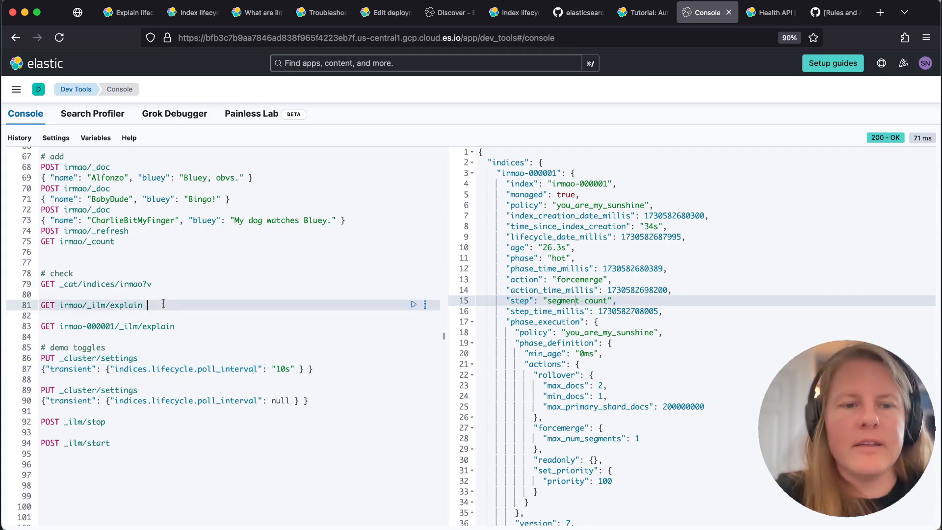
{"action": "key", "text": "super+Return"}
{"action": "left_click_drag", "start_coordinate": [541, 246], "coordinate": [604, 307]}
{"action": "scroll", "coordinate": [604, 307], "scroll_direction": "down", "scroll_amount": 10}
{"action": "left_click_drag", "start_coordinate": [548, 224], "coordinate": [656, 254]}
Switch to Discover's ilm-history-7 view, limit it to the last 15 minutes and remove the heytheredelilah-000001 index filter
{"action": "left_click_drag", "start_coordinate": [450, 13], "coordinate": [642, 14]}
{"action": "left_click", "coordinate": [907, 118]}
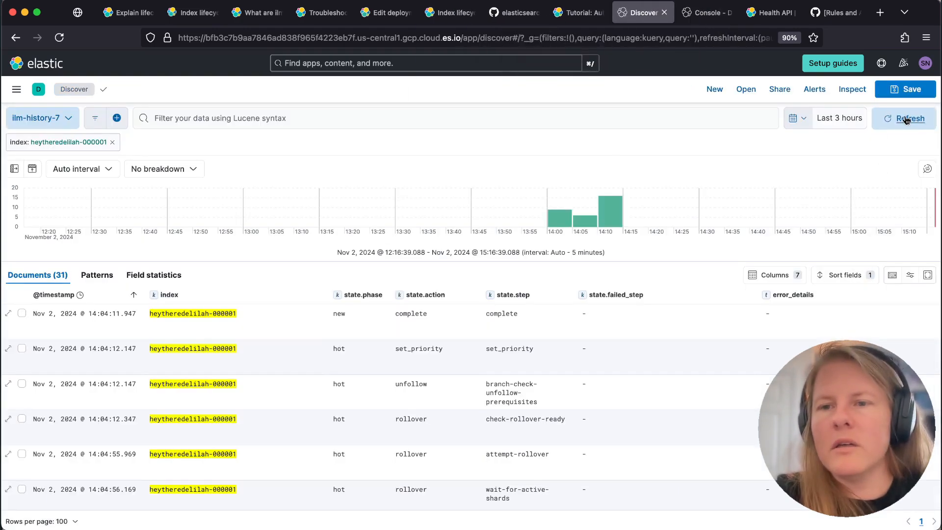
{"action": "left_click", "coordinate": [793, 119]}
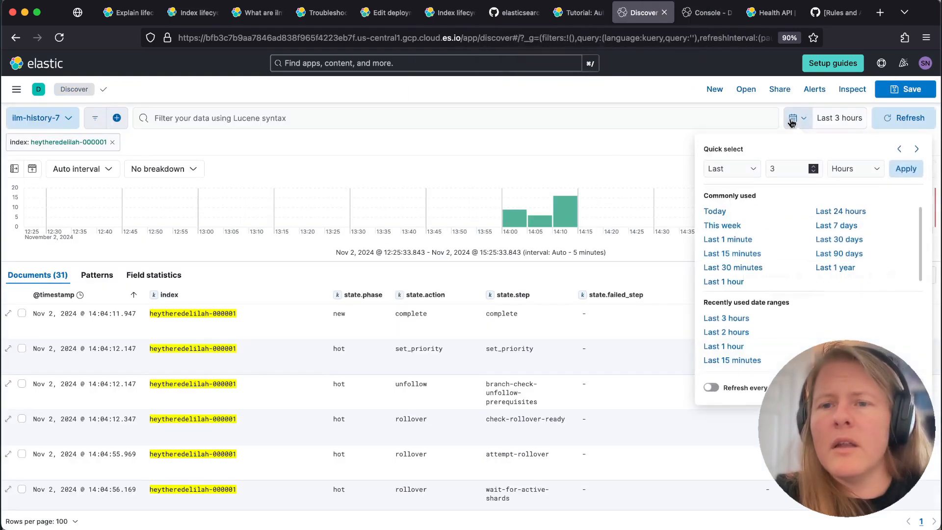
{"action": "left_click", "coordinate": [728, 254]}
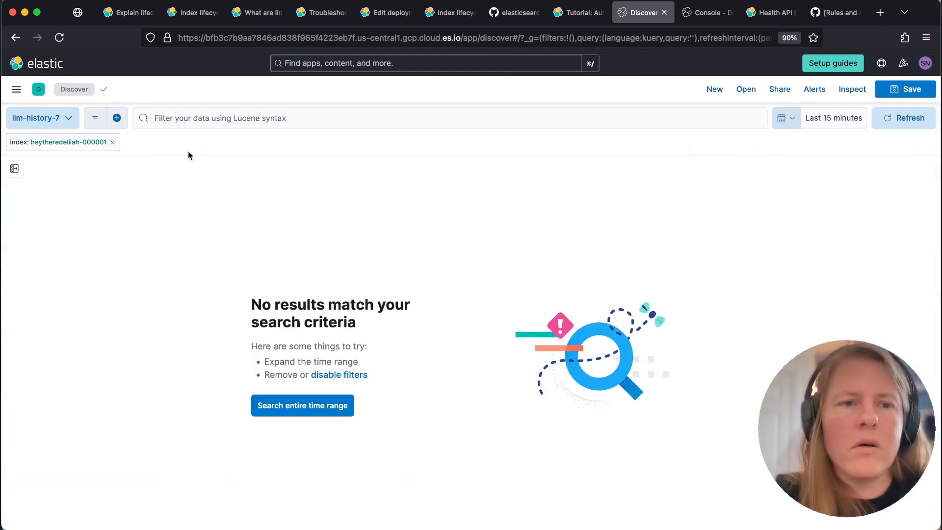
{"action": "left_click", "coordinate": [112, 142]}
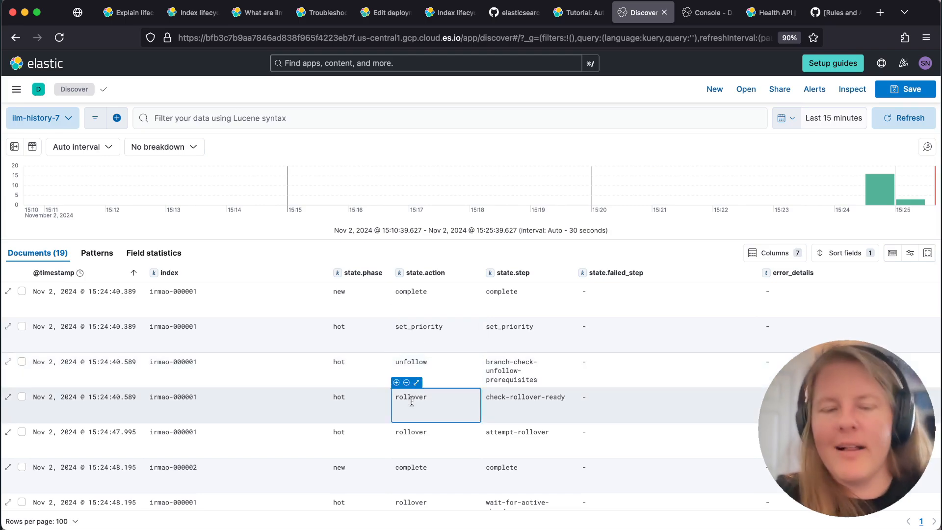
Follow the ILM history rows from the rollover attempt on irmao-000001 through the creation of irmao-000002 to the forcemerge action
{"action": "scroll", "coordinate": [412, 401], "scroll_direction": "down", "scroll_amount": 2}
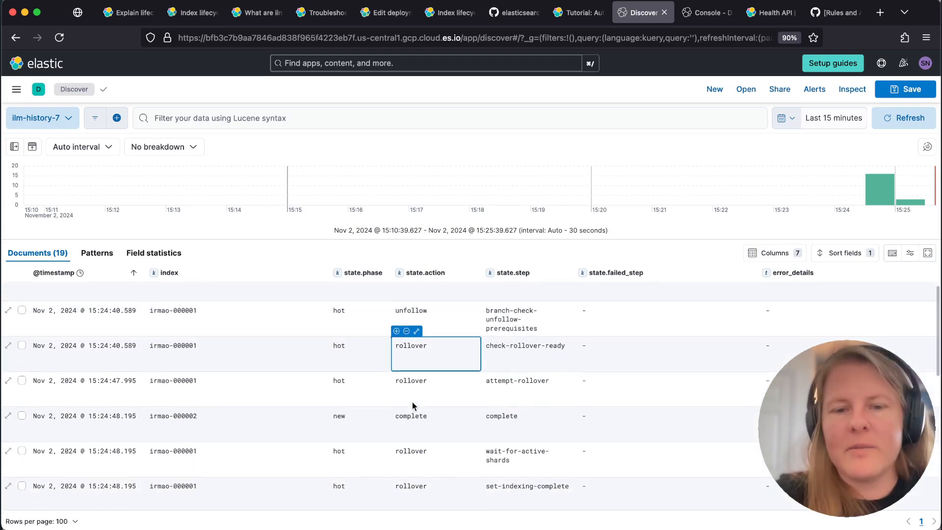
{"action": "double_click", "coordinate": [412, 380]}
{"action": "triple_click", "coordinate": [513, 381]}
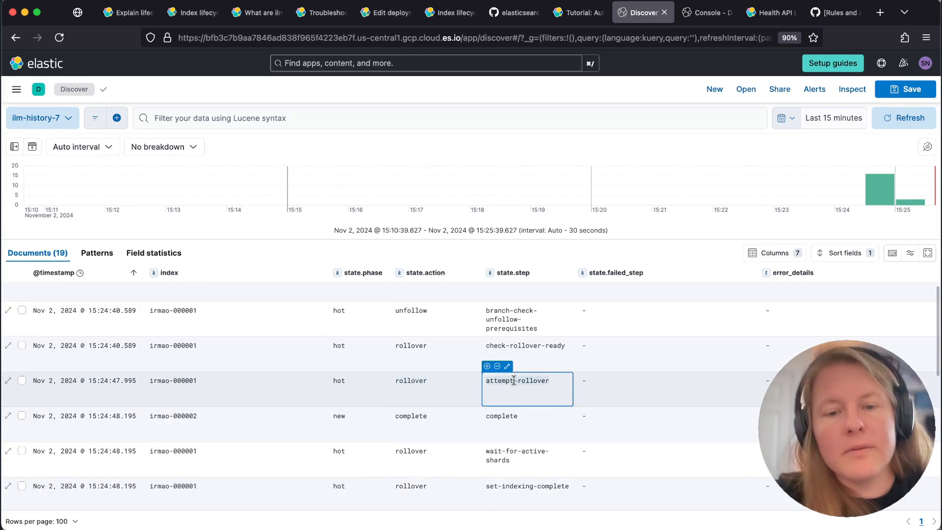
{"action": "scroll", "coordinate": [491, 383], "scroll_direction": "down", "scroll_amount": 2}
{"action": "double_click", "coordinate": [406, 377]}
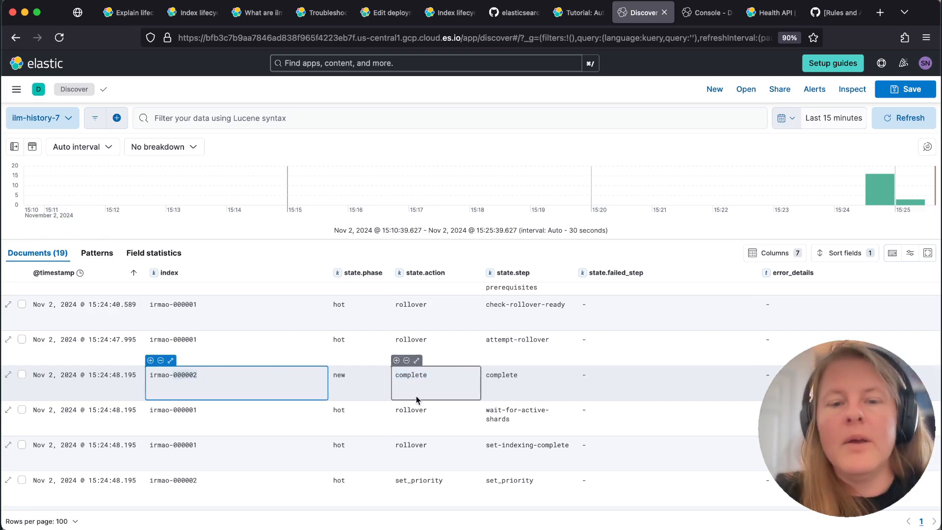
{"action": "scroll", "coordinate": [417, 399], "scroll_direction": "down", "scroll_amount": 6}
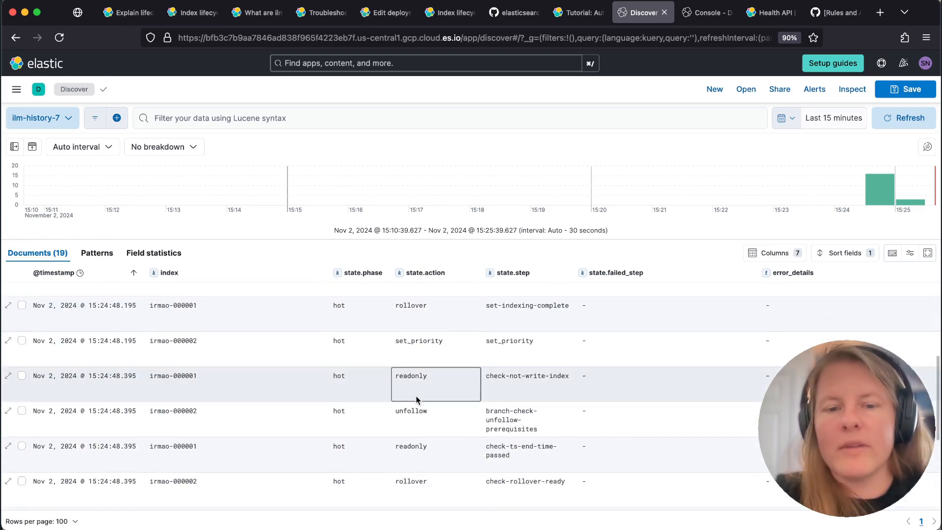
{"action": "scroll", "coordinate": [418, 400], "scroll_direction": "down", "scroll_amount": 2}
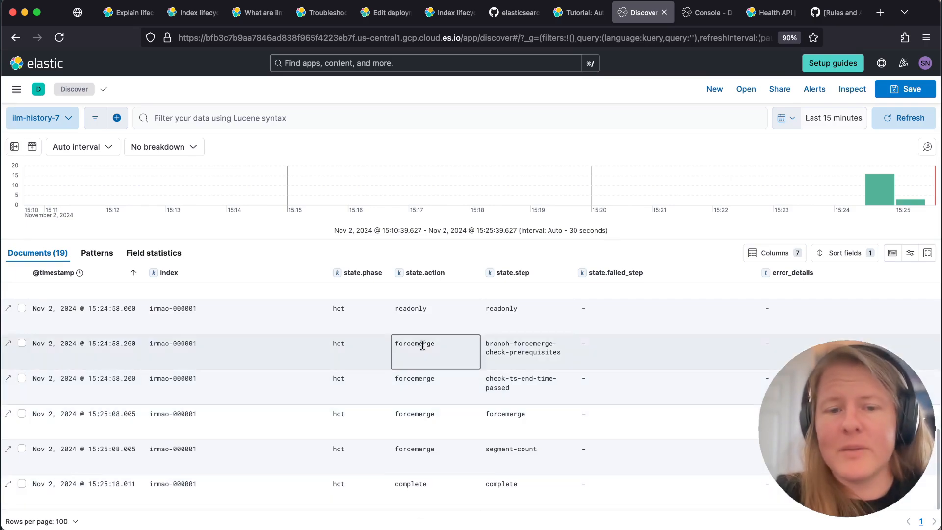
Trace the last hot-phase actions of irmao-000001 in the ILM history, from readonly through forcemerge to complete
{"action": "scroll", "coordinate": [424, 346], "scroll_direction": "up", "scroll_amount": 1}
{"action": "scroll", "coordinate": [220, 350], "scroll_direction": "up", "scroll_amount": 1}
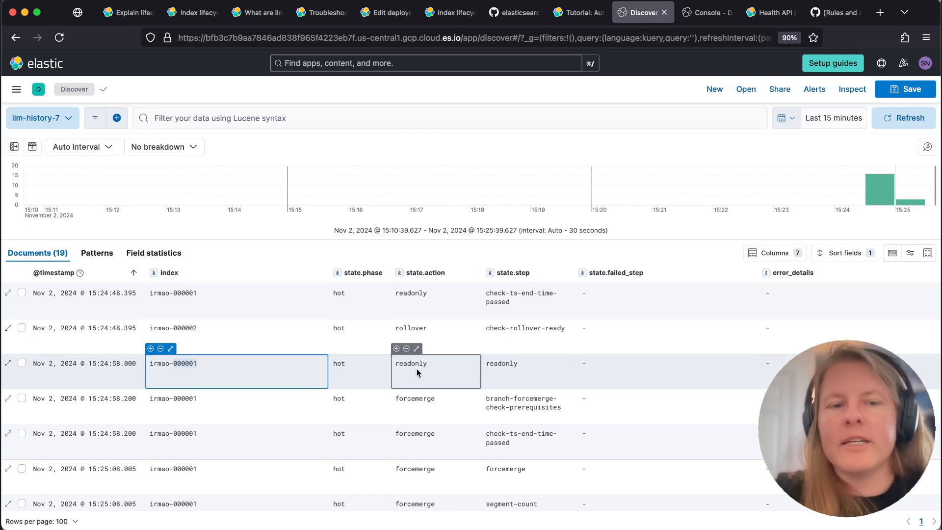
{"action": "left_click", "coordinate": [417, 372]}
{"action": "scroll", "coordinate": [419, 358], "scroll_direction": "down", "scroll_amount": 2}
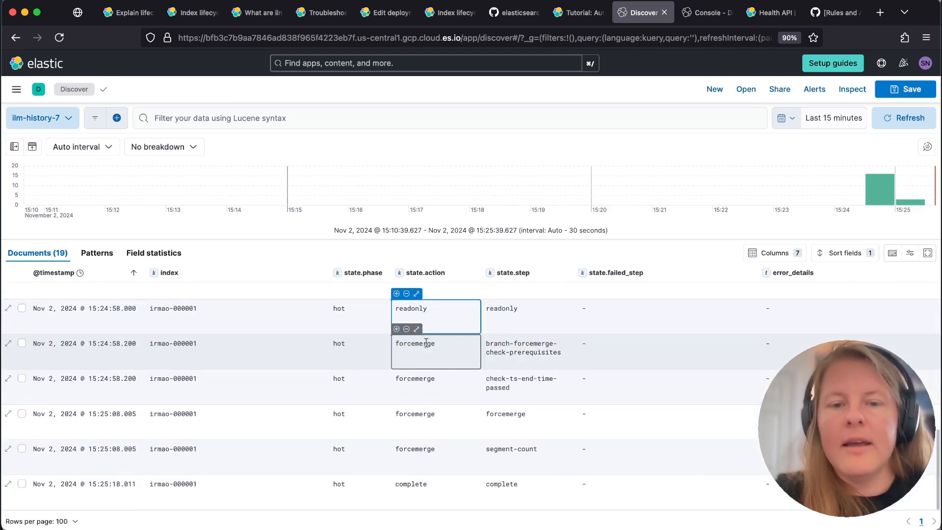
{"action": "double_click", "coordinate": [422, 378]}
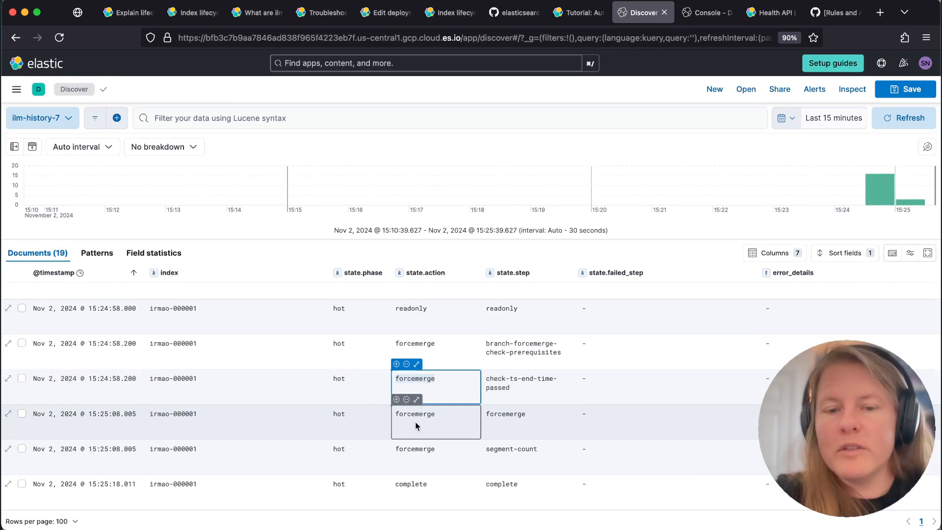
{"action": "double_click", "coordinate": [415, 485]}
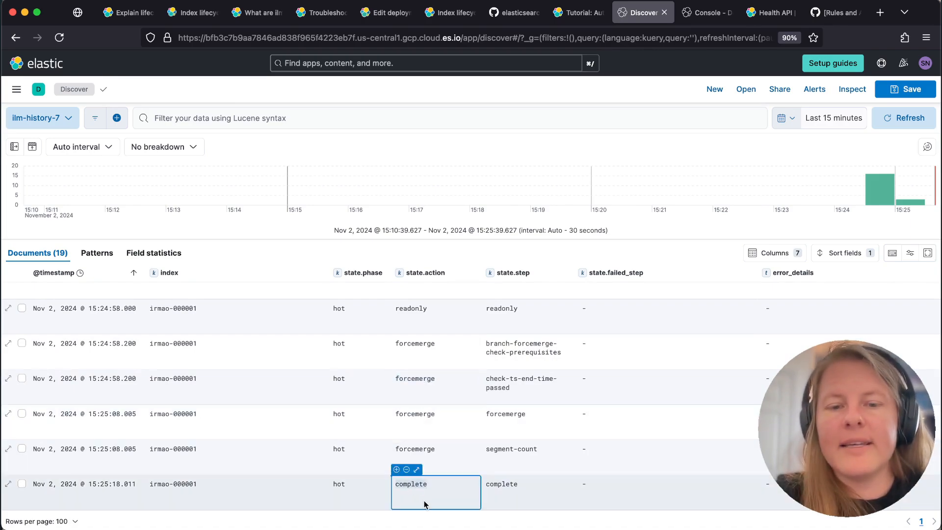
{"action": "left_click", "coordinate": [425, 501]}
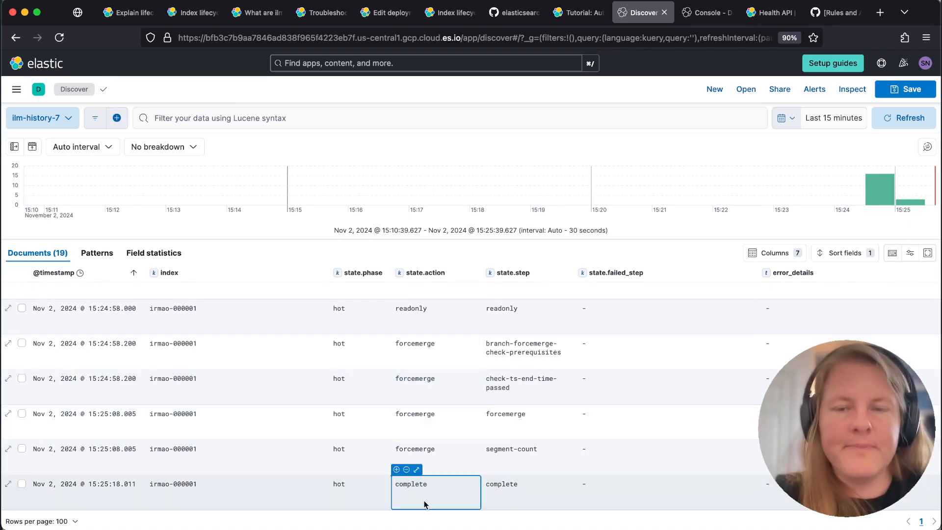
Switch to the Dev Tools Console, review the you_are_my_sunshine policy phases and rerun GET irmao/_ilm/explain
{"action": "left_click", "coordinate": [706, 12]}
{"action": "scroll", "coordinate": [252, 236], "scroll_direction": "up", "scroll_amount": 3}
{"action": "scroll", "coordinate": [251, 236], "scroll_direction": "up", "scroll_amount": 15}
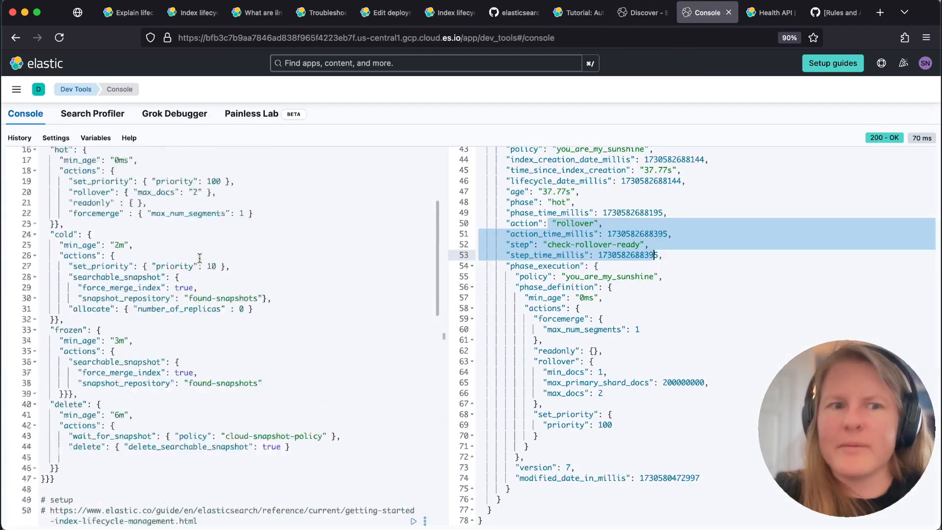
{"action": "scroll", "coordinate": [324, 354], "scroll_direction": "down", "scroll_amount": 12}
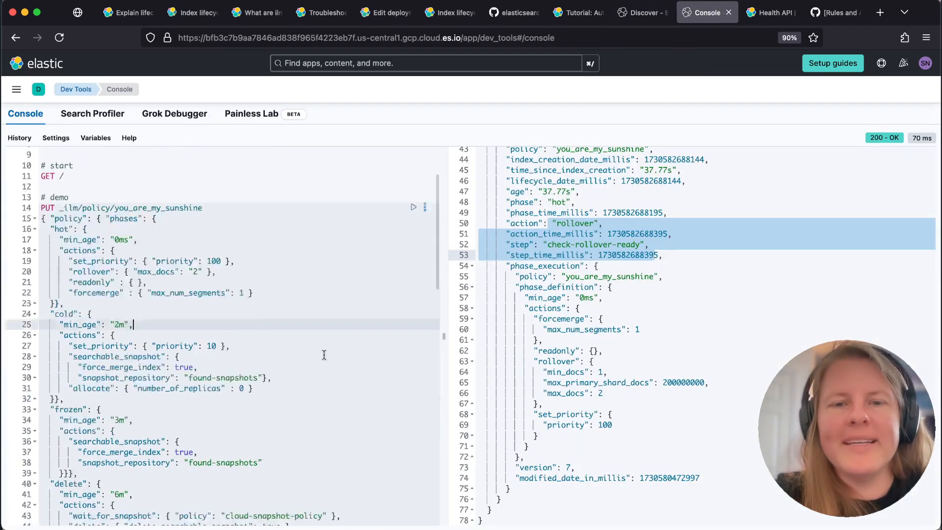
{"action": "left_click", "coordinate": [129, 384]}
{"action": "key", "text": "super+Return"}
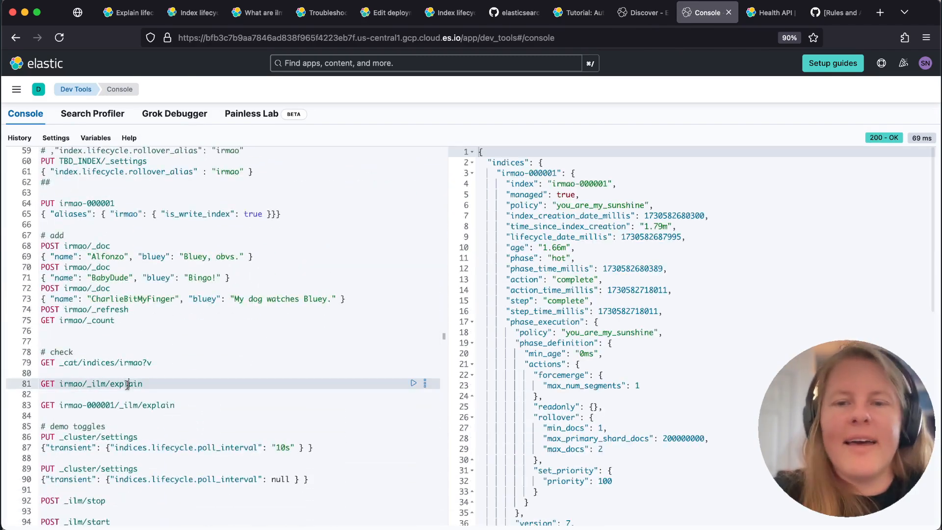
{"action": "key", "text": "super+Return"}
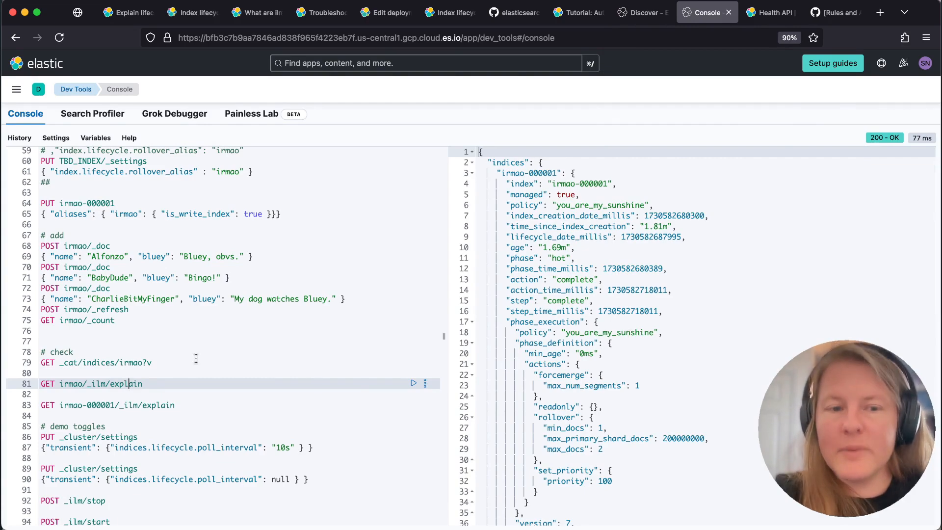
Remove the index.lifecycle.rollover_alias setting from the superman index template and submit the updated template
{"action": "scroll", "coordinate": [130, 298], "scroll_direction": "up", "scroll_amount": 3}
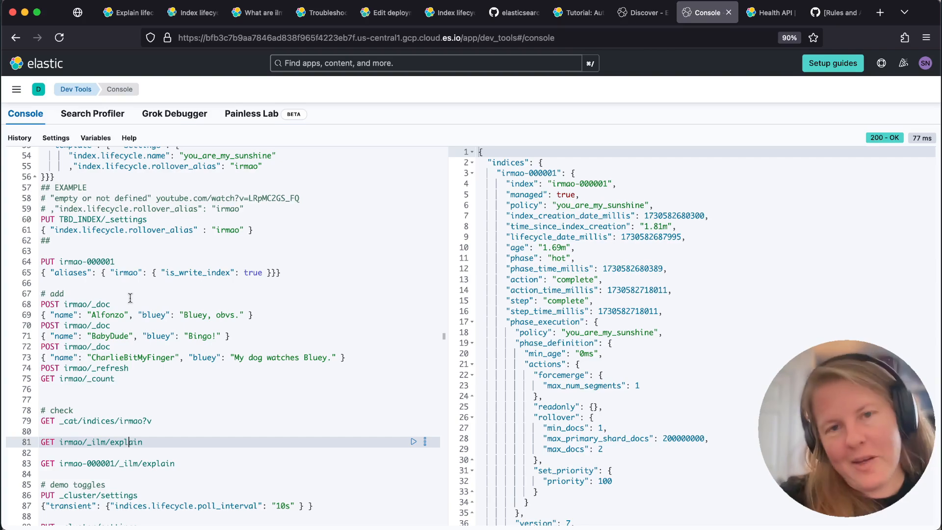
{"action": "scroll", "coordinate": [85, 228], "scroll_direction": "up", "scroll_amount": 4}
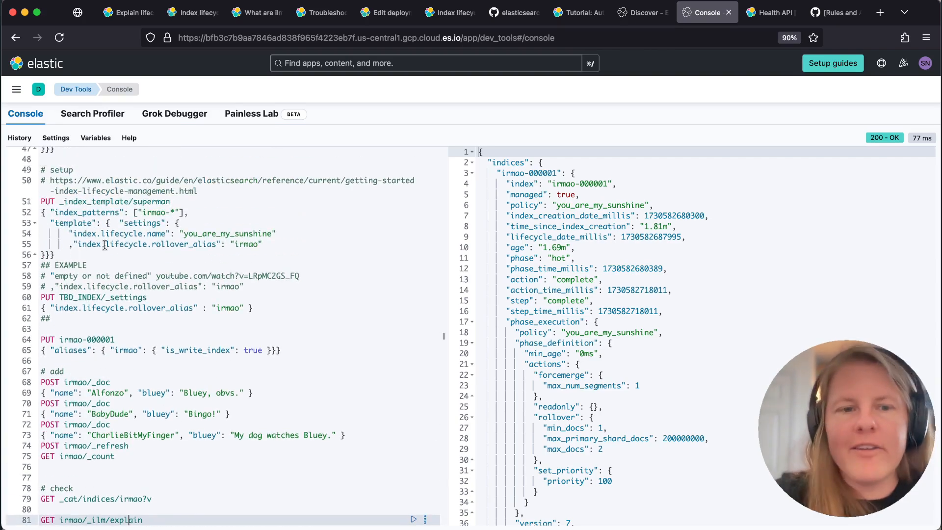
{"action": "left_click", "coordinate": [104, 244]}
{"action": "key", "text": "Home"}
{"action": "key", "text": "shift+End"}
{"action": "key", "text": "BackSpace"}
{"action": "scroll", "coordinate": [97, 283], "scroll_direction": "up", "scroll_amount": 1}
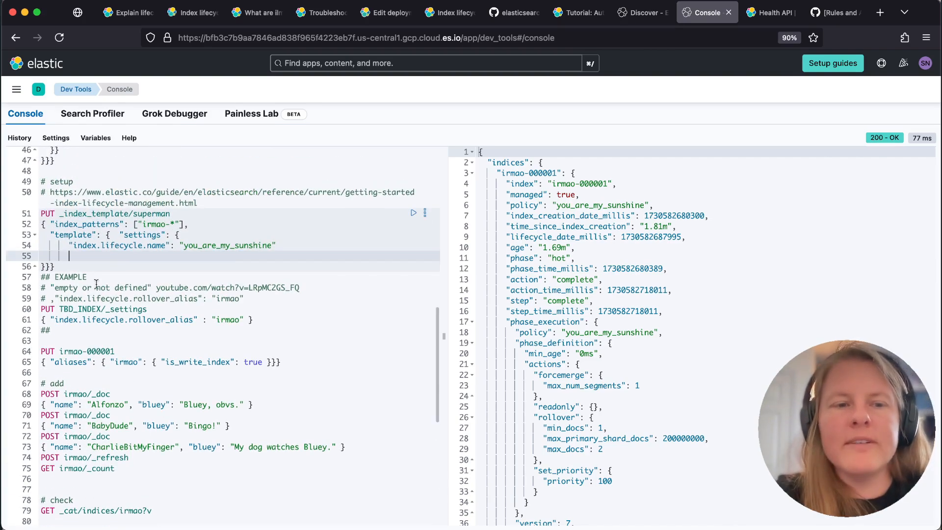
{"action": "left_click", "coordinate": [86, 238]}
{"action": "key", "text": "super+Return"}
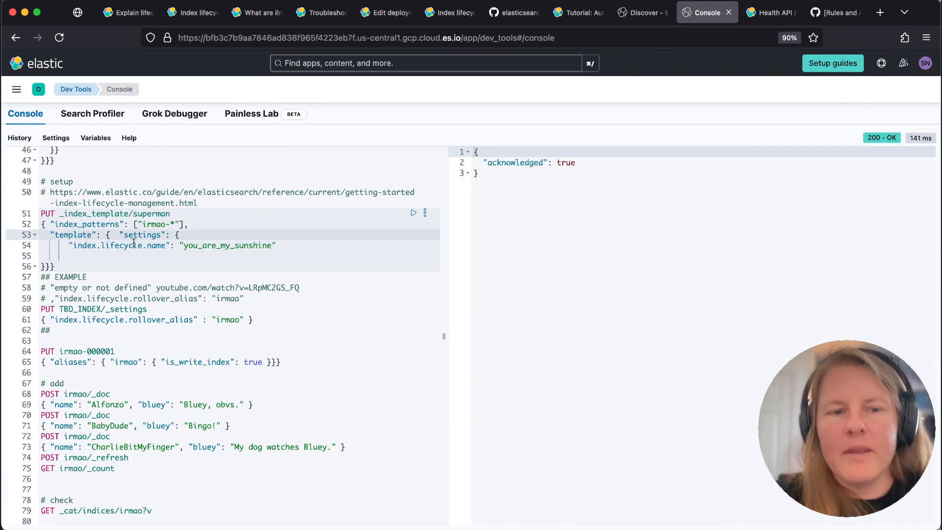
{"action": "left_click", "coordinate": [134, 244]}
{"action": "left_click", "coordinate": [133, 252]}
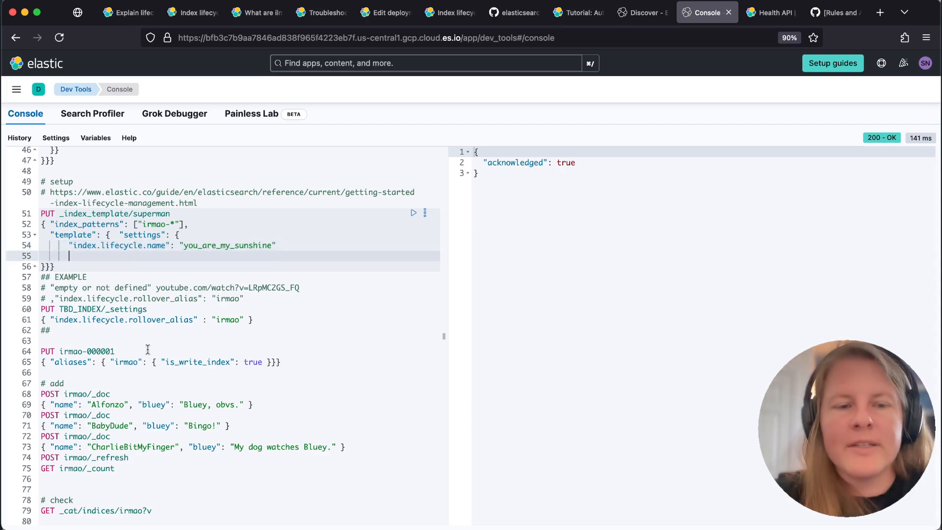
Run the whole add block to post three documents to irmao, refresh it and count its documents
{"action": "left_click", "coordinate": [100, 392]}
{"action": "left_click", "coordinate": [137, 466], "text": "shift"}
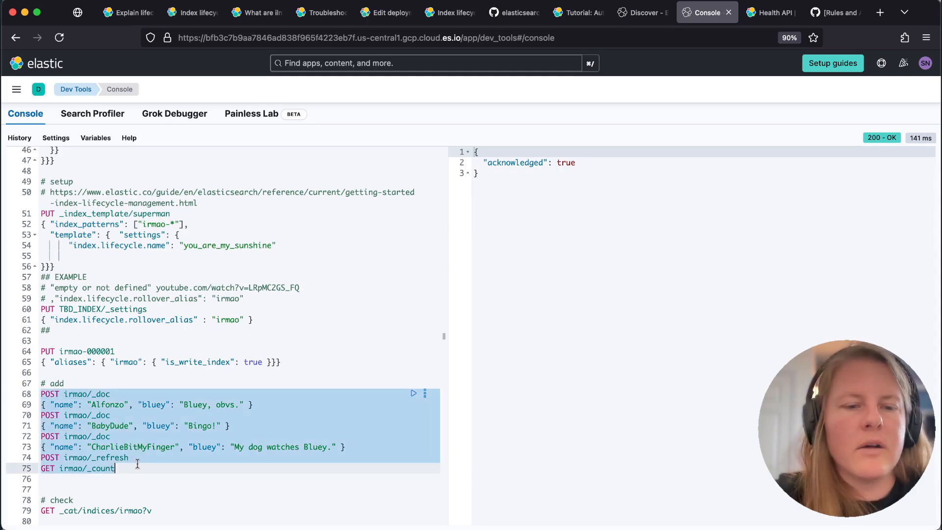
{"action": "key", "text": "super+Return"}
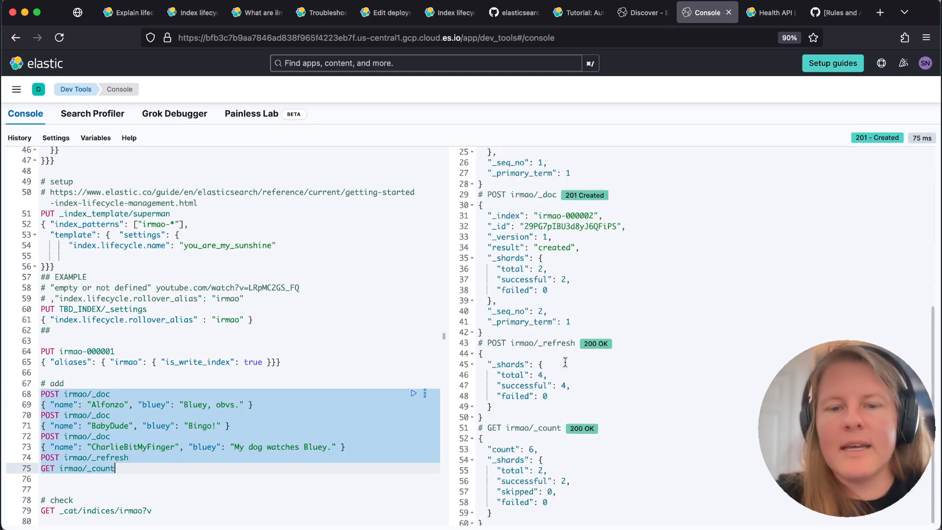
Run GET _cat/indices/irmao?v and check which irmao indices are listed
{"action": "scroll", "coordinate": [249, 433], "scroll_direction": "down", "scroll_amount": 5}
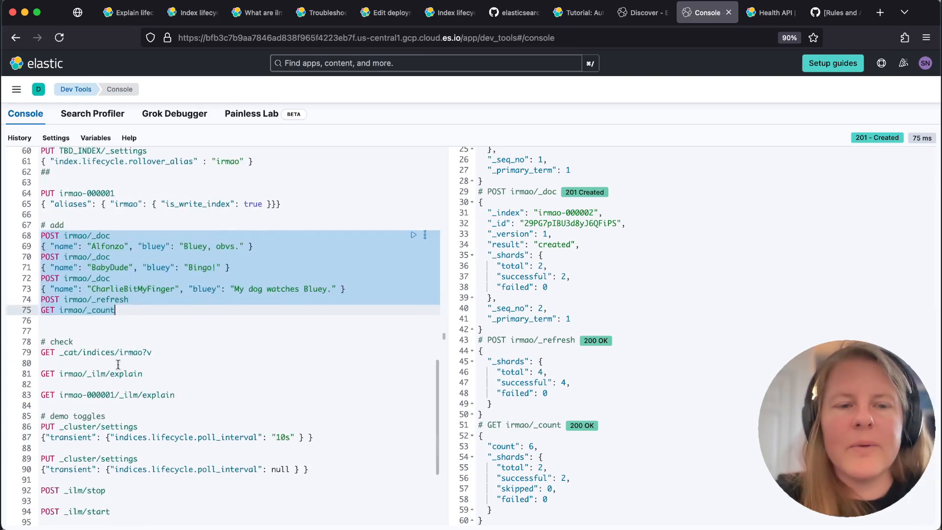
{"action": "left_click", "coordinate": [107, 354]}
{"action": "key", "text": "super+Return"}
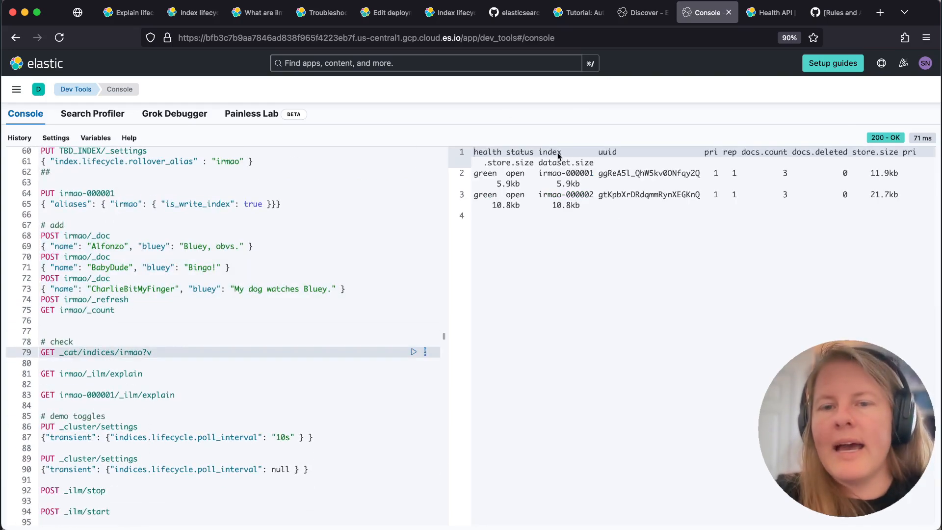
{"action": "left_click", "coordinate": [584, 177]}
{"action": "left_click", "coordinate": [584, 194]}
{"action": "left_click", "coordinate": [583, 216]}
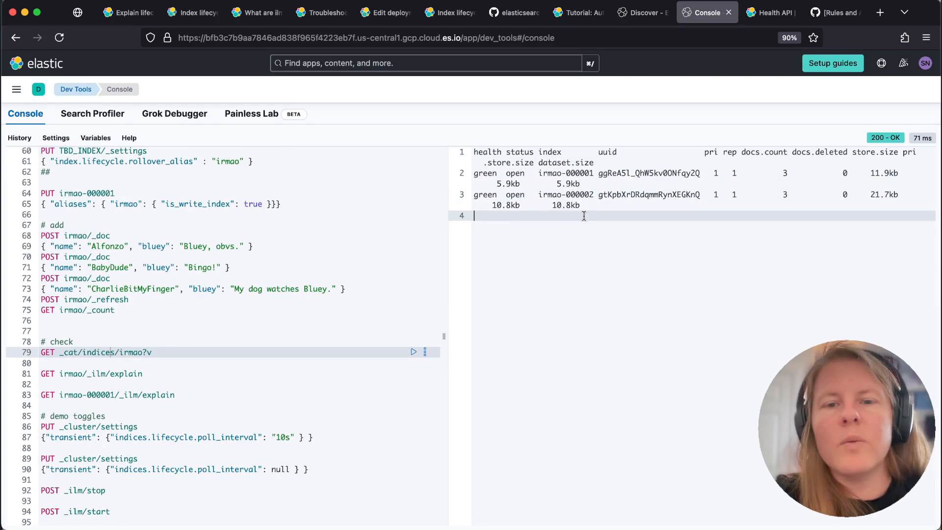
Run GET irmao/_ilm/explain and check the age, phase, action and step of irmao-000001
{"action": "left_click", "coordinate": [140, 376]}
{"action": "key", "text": "super+Return"}
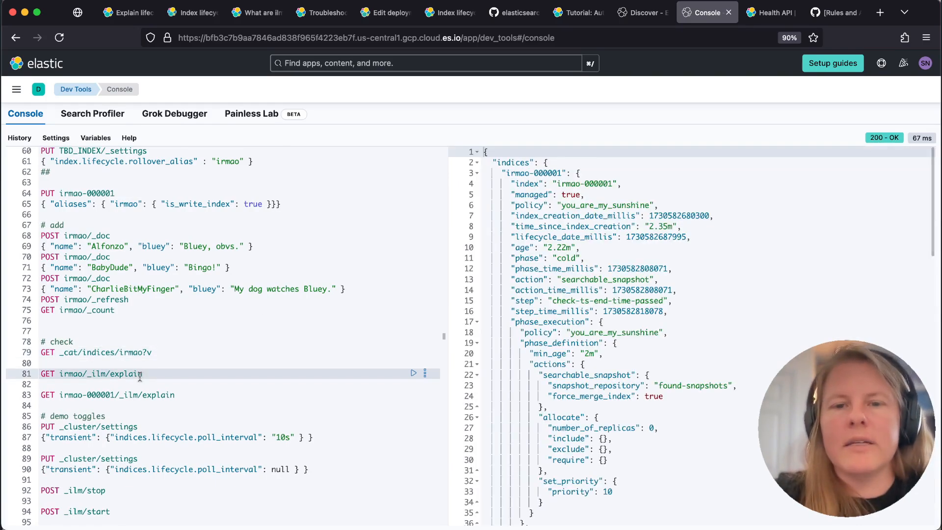
{"action": "left_click_drag", "start_coordinate": [537, 238], "coordinate": [630, 302]}
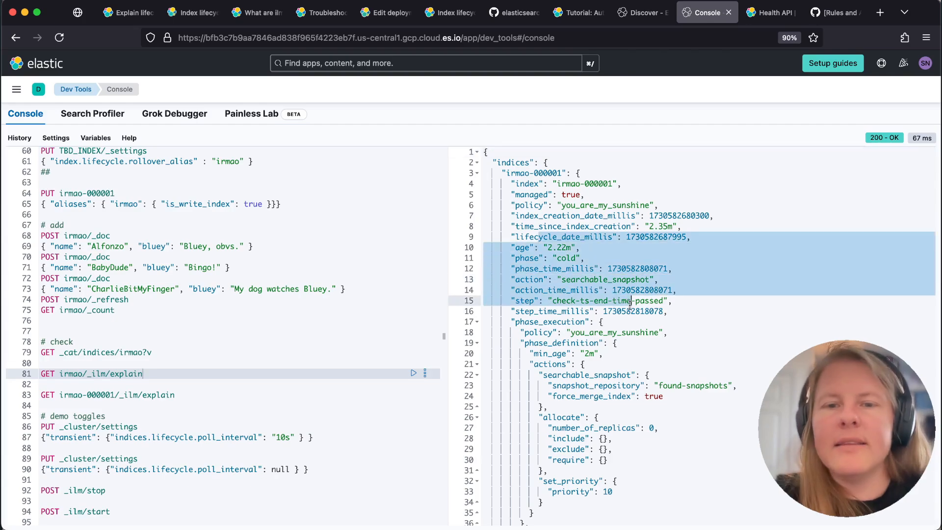
Collapse the irmao-000001 entry in the explain response and check the phase and action of irmao-000002
{"action": "left_click", "coordinate": [476, 173]}
{"action": "scroll", "coordinate": [558, 267], "scroll_direction": "up", "scroll_amount": 1}
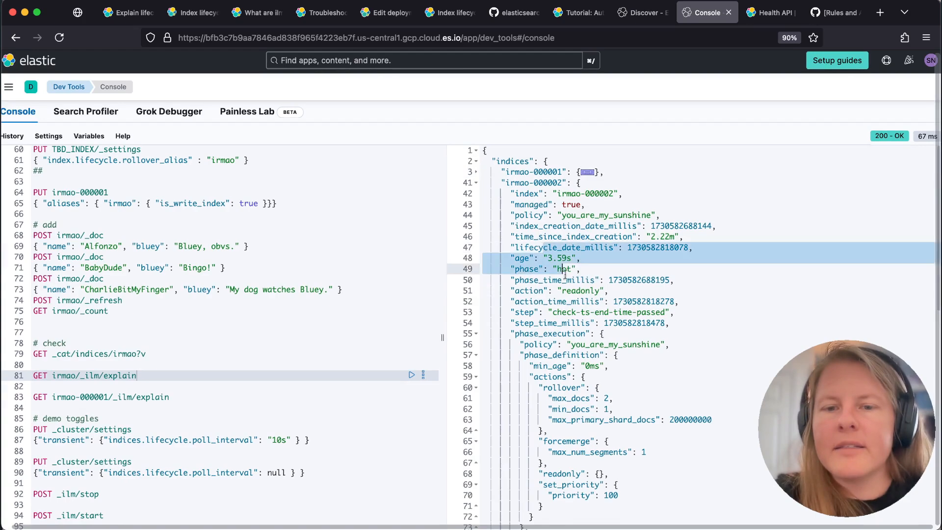
{"action": "left_click_drag", "start_coordinate": [558, 267], "coordinate": [570, 281]}
{"action": "scroll", "coordinate": [571, 281], "scroll_direction": "down", "scroll_amount": 1}
{"action": "left_click", "coordinate": [572, 240]}
{"action": "left_click", "coordinate": [573, 227]}
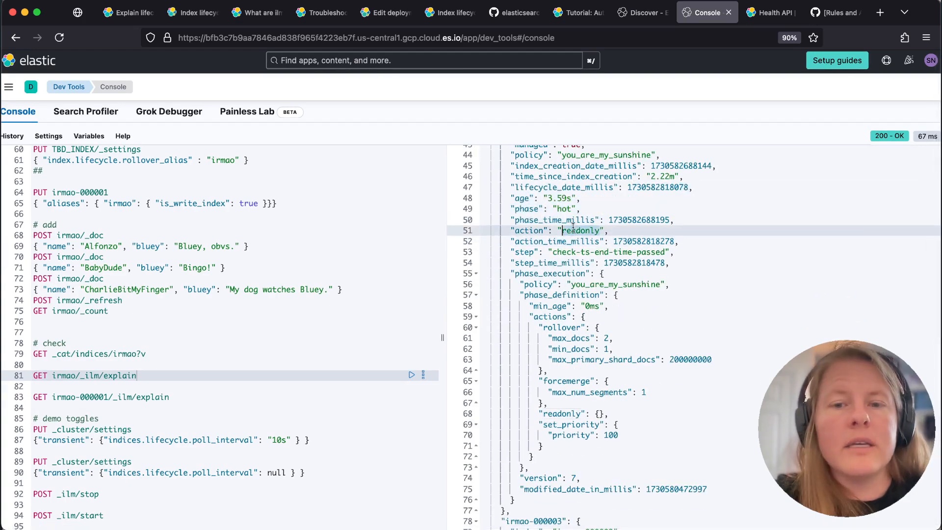
Collapse the irmao-000002 entry and examine the phase, action and step of irmao-000003
{"action": "scroll", "coordinate": [555, 299], "scroll_direction": "down", "scroll_amount": 7}
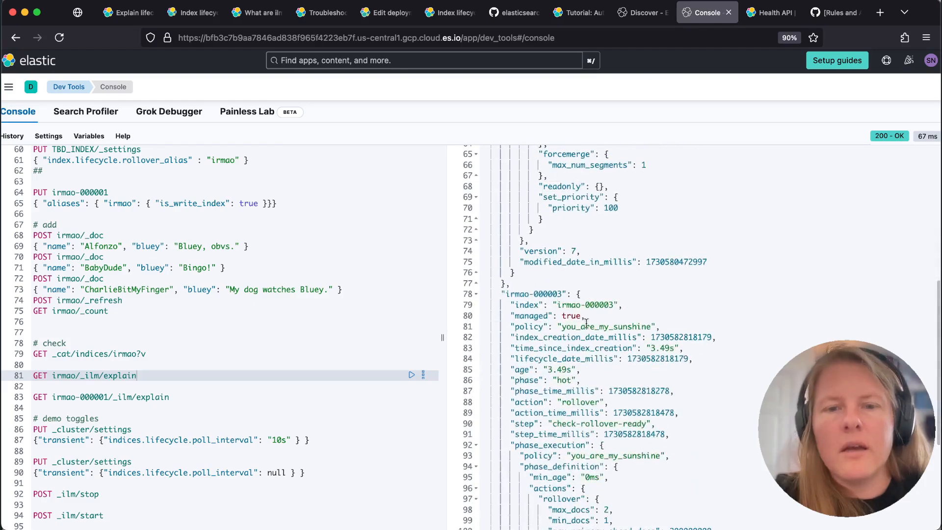
{"action": "left_click", "coordinate": [585, 324]}
{"action": "scroll", "coordinate": [586, 324], "scroll_direction": "down", "scroll_amount": 3}
{"action": "scroll", "coordinate": [505, 89], "scroll_direction": "down", "scroll_amount": 1}
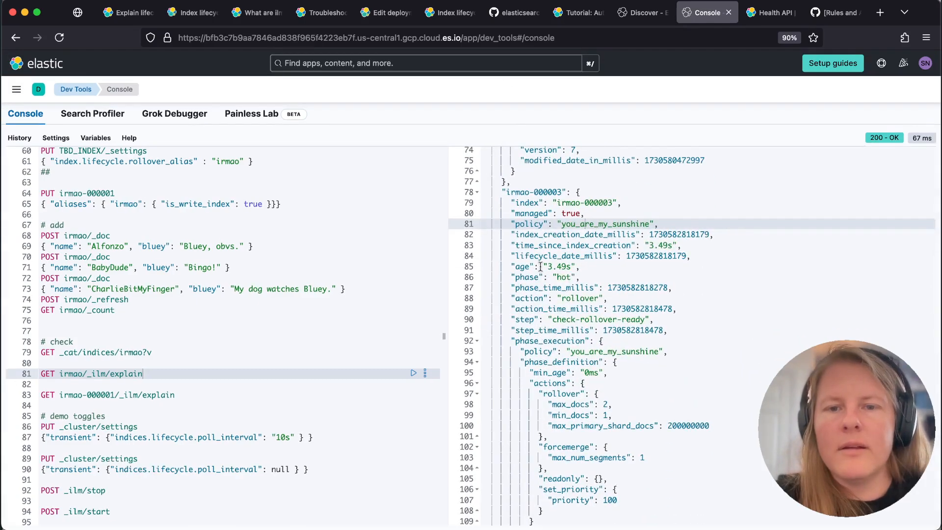
{"action": "scroll", "coordinate": [540, 266], "scroll_direction": "up", "scroll_amount": 5}
{"action": "scroll", "coordinate": [540, 267], "scroll_direction": "up", "scroll_amount": 5}
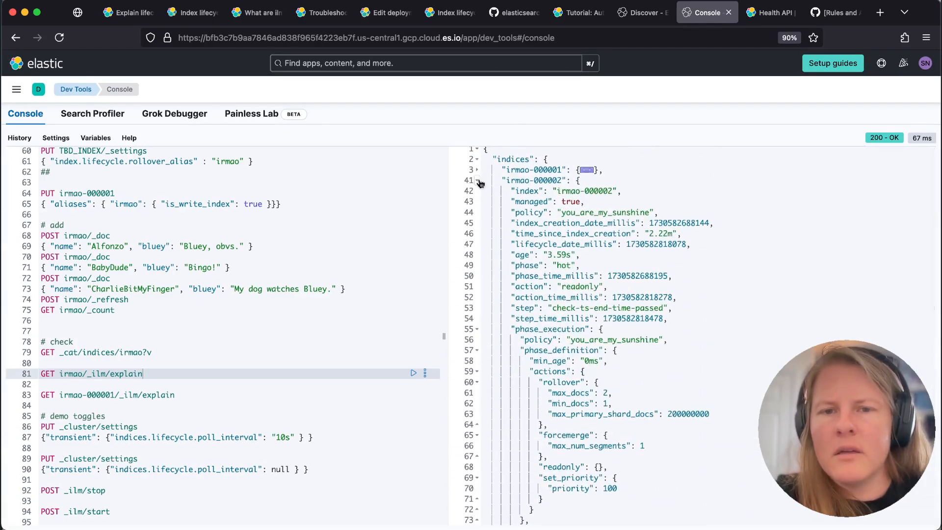
{"action": "left_click", "coordinate": [479, 181]}
{"action": "left_click_drag", "start_coordinate": [565, 318], "coordinate": [640, 319]}
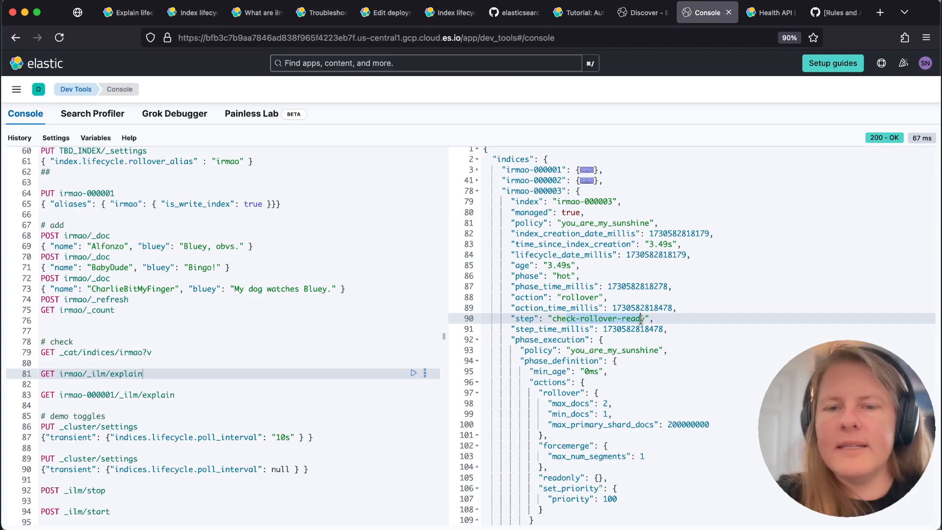
{"action": "left_click", "coordinate": [562, 318]}
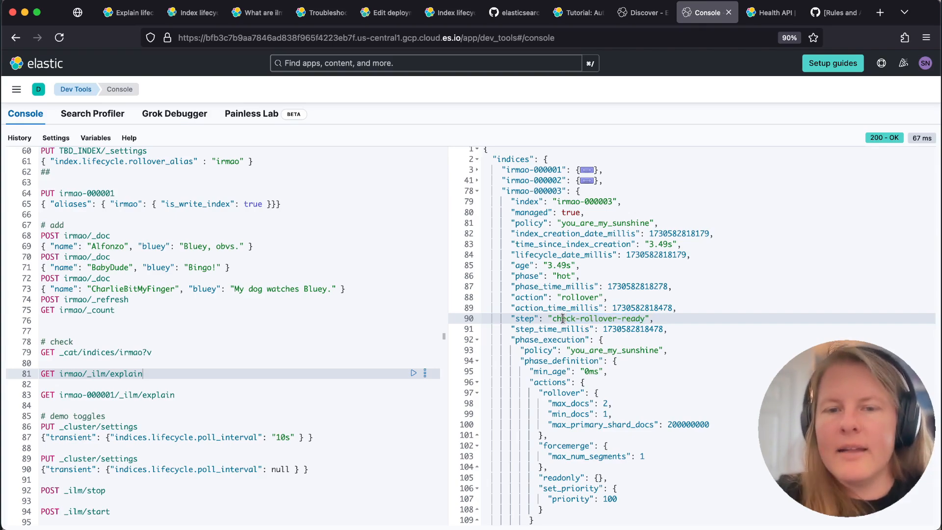
Rerun GET irmao/_ilm/explain, collapse the irmao-000002 entry and examine the rollover step and retry fields of irmao-000003
{"action": "left_click", "coordinate": [413, 373]}
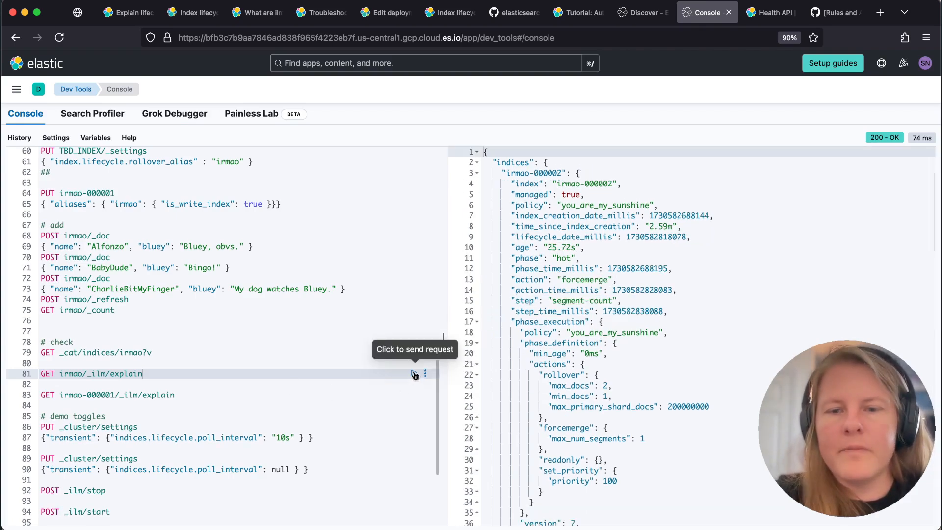
{"action": "left_click", "coordinate": [477, 173]}
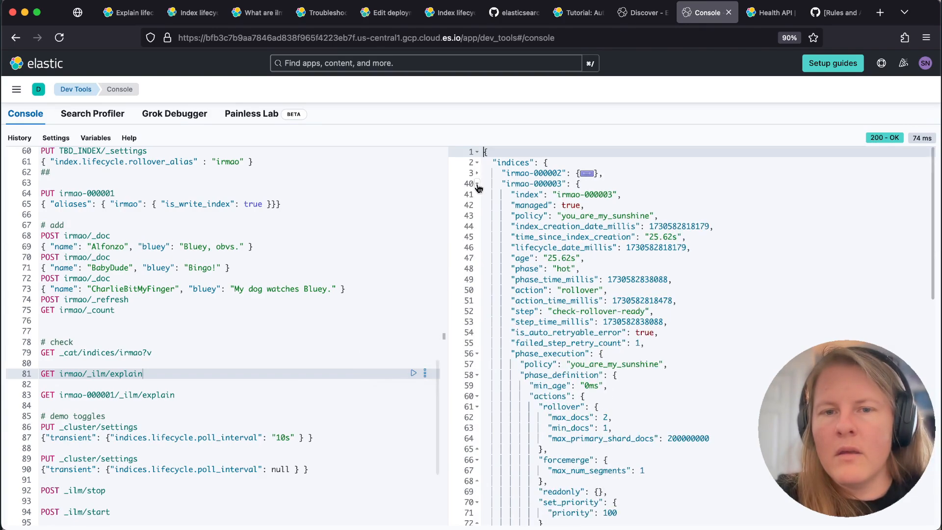
{"action": "left_click_drag", "start_coordinate": [543, 247], "coordinate": [598, 322]}
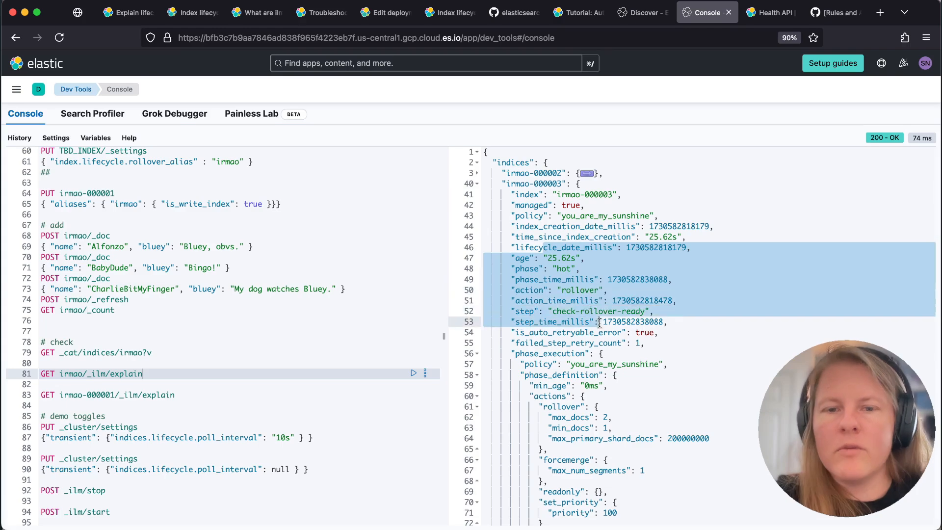
{"action": "double_click", "coordinate": [567, 333]}
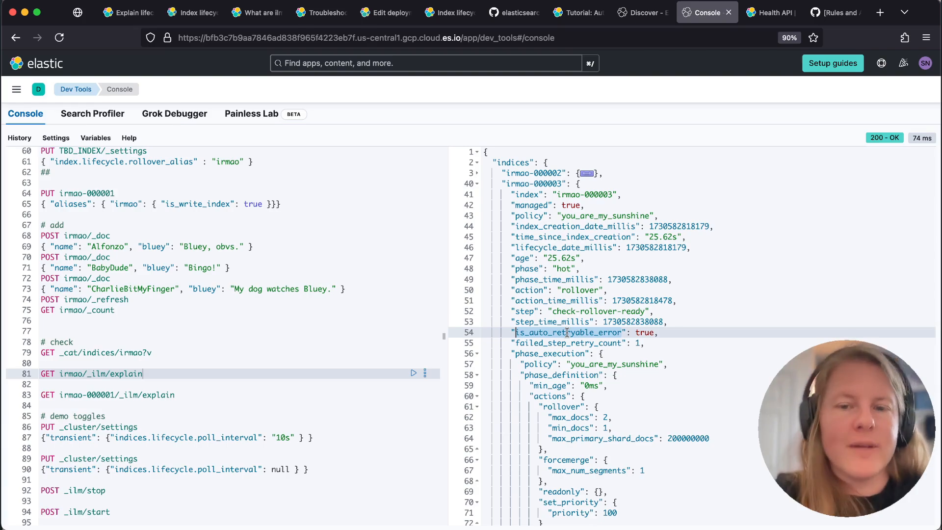
{"action": "key", "text": "Down"}
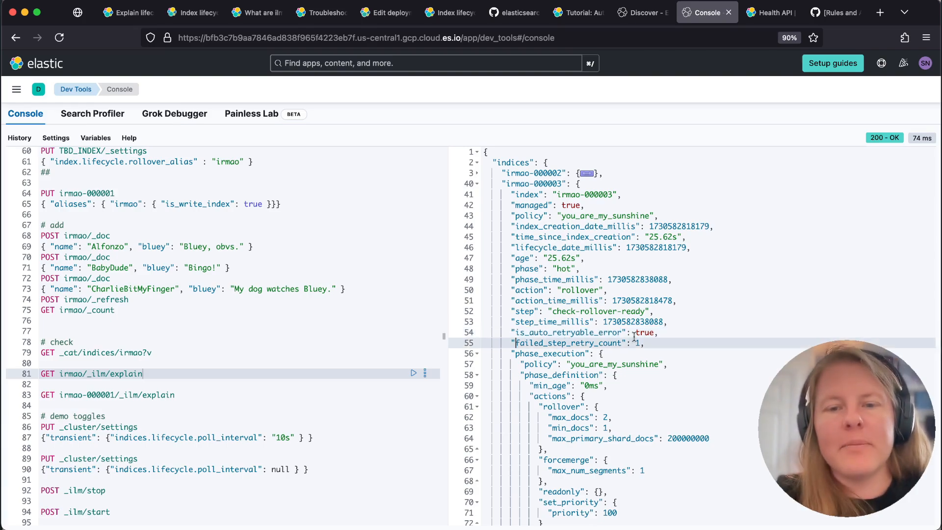
{"action": "key", "text": "shift+End"}
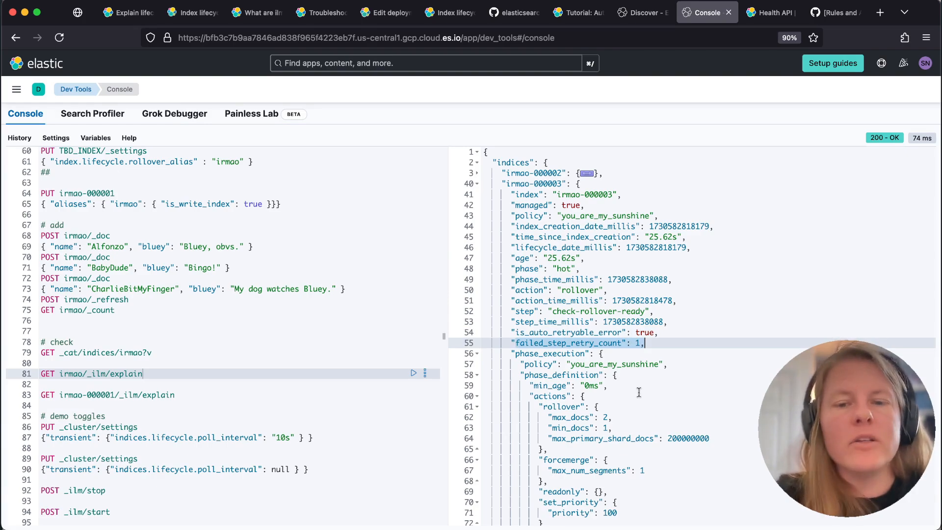
{"action": "scroll", "coordinate": [639, 392], "scroll_direction": "down", "scroll_amount": 5}
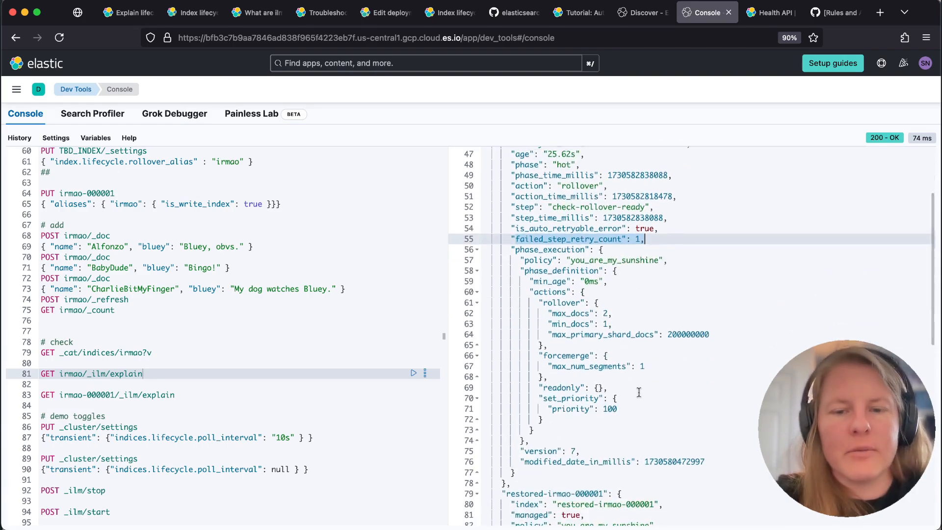
{"action": "scroll", "coordinate": [639, 392], "scroll_direction": "up", "scroll_amount": 10}
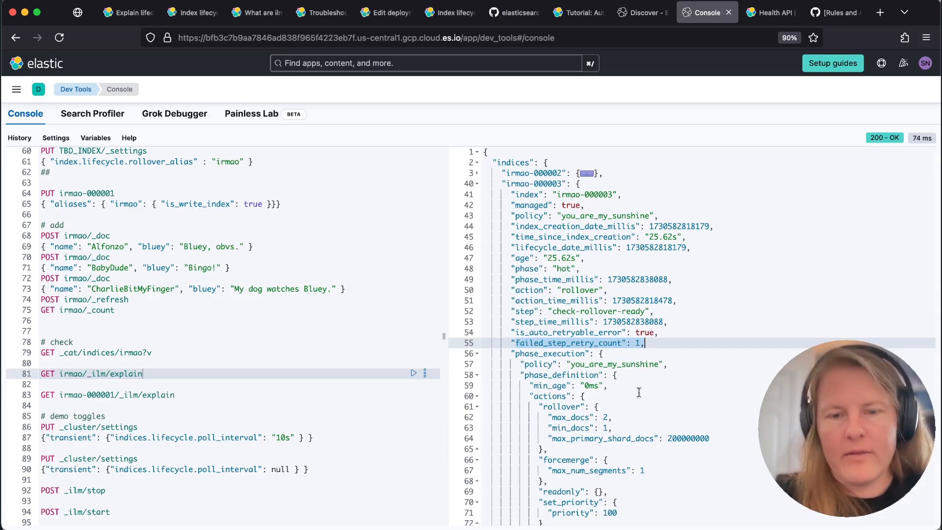
{"action": "left_click", "coordinate": [640, 13]}
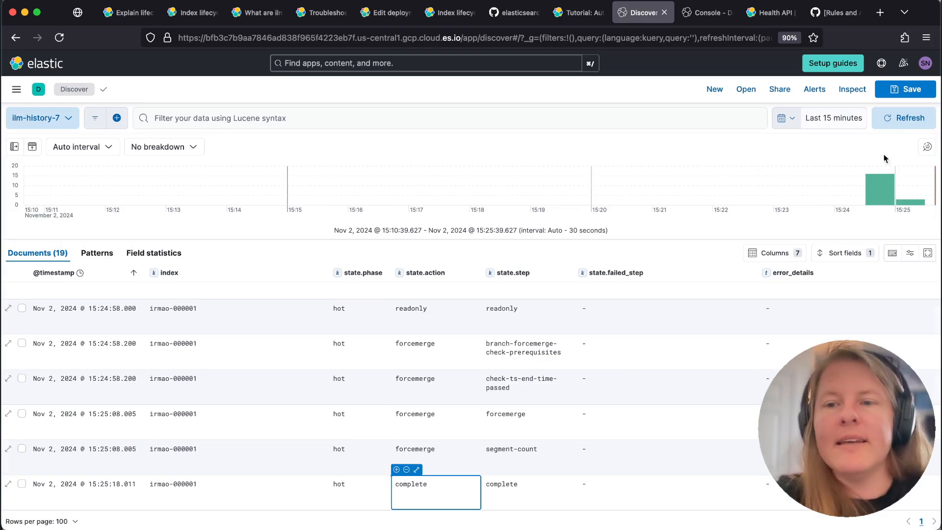
{"action": "left_click", "coordinate": [906, 122]}
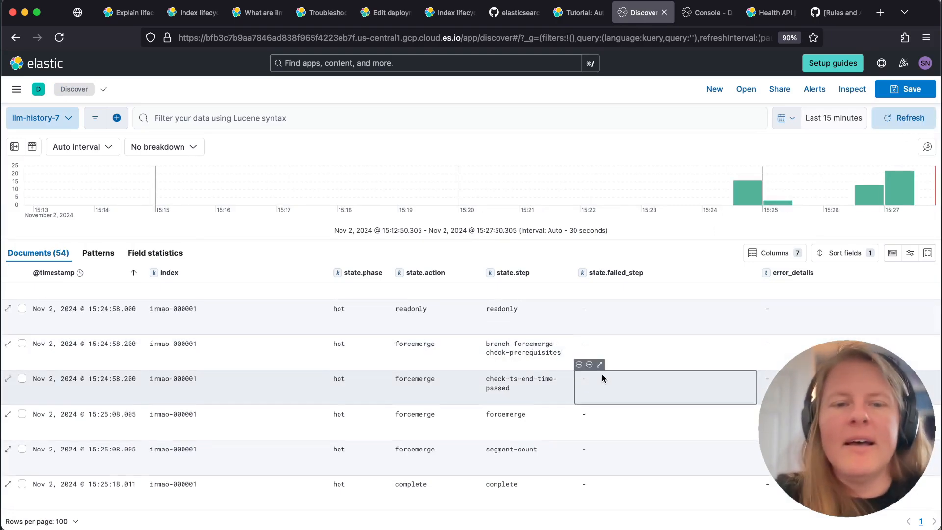
{"action": "scroll", "coordinate": [126, 302], "scroll_direction": "down", "scroll_amount": 1}
{"action": "left_click", "coordinate": [126, 274]}
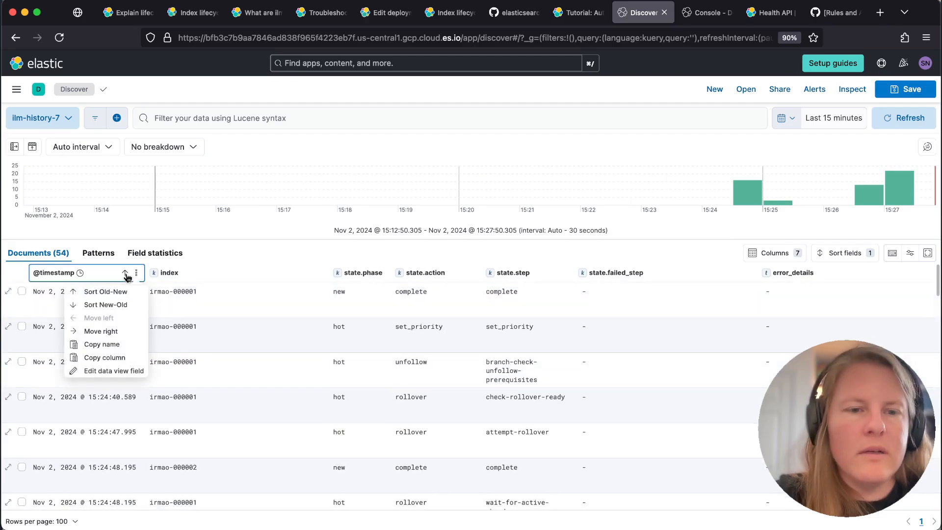
{"action": "left_click", "coordinate": [108, 304]}
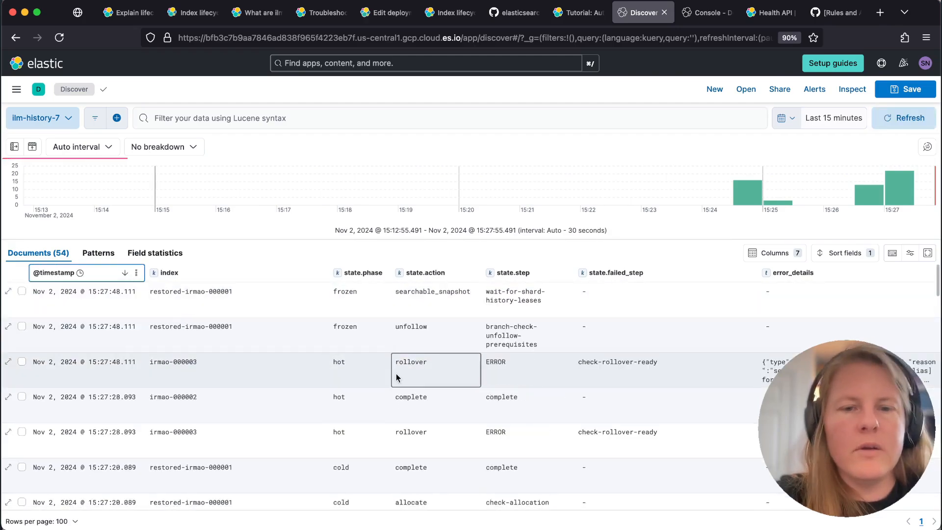
Inspect the failed step and error details of the latest irmao-000003 entry, narrowing the columns before error_details to make room
{"action": "left_click", "coordinate": [606, 363]}
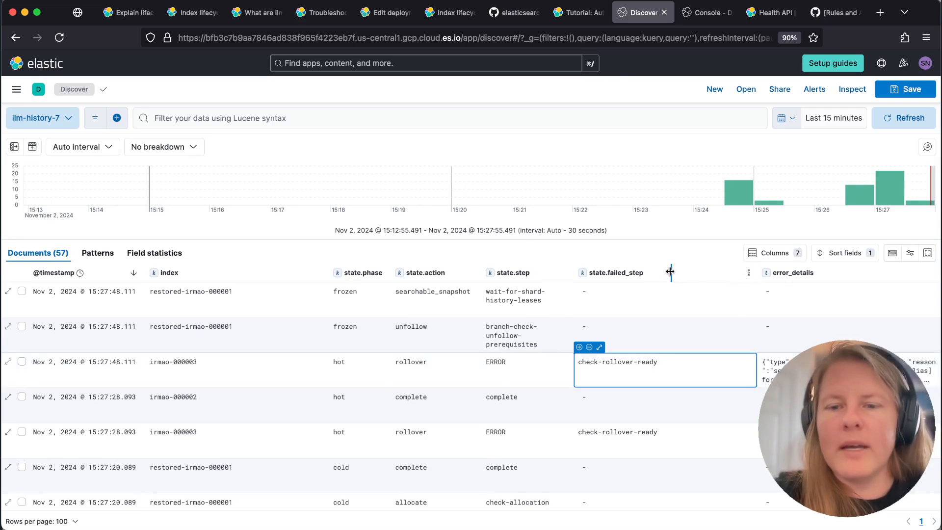
{"action": "left_click_drag", "start_coordinate": [670, 271], "coordinate": [671, 272]}
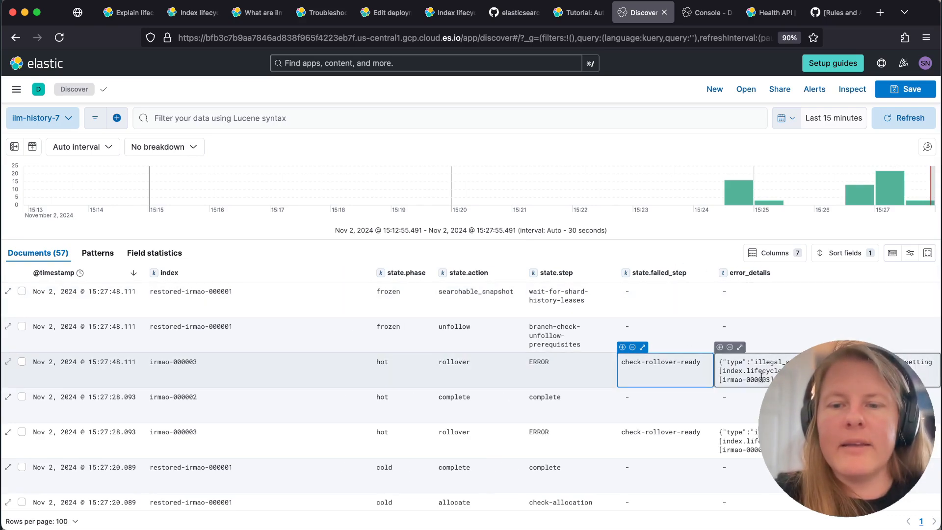
{"action": "left_click", "coordinate": [761, 376]}
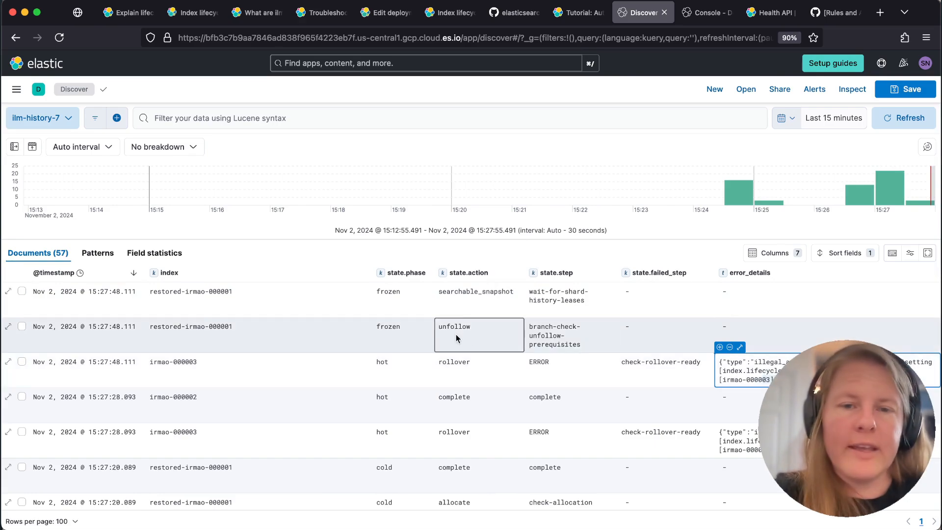
{"action": "left_click_drag", "start_coordinate": [371, 274], "coordinate": [293, 273]}
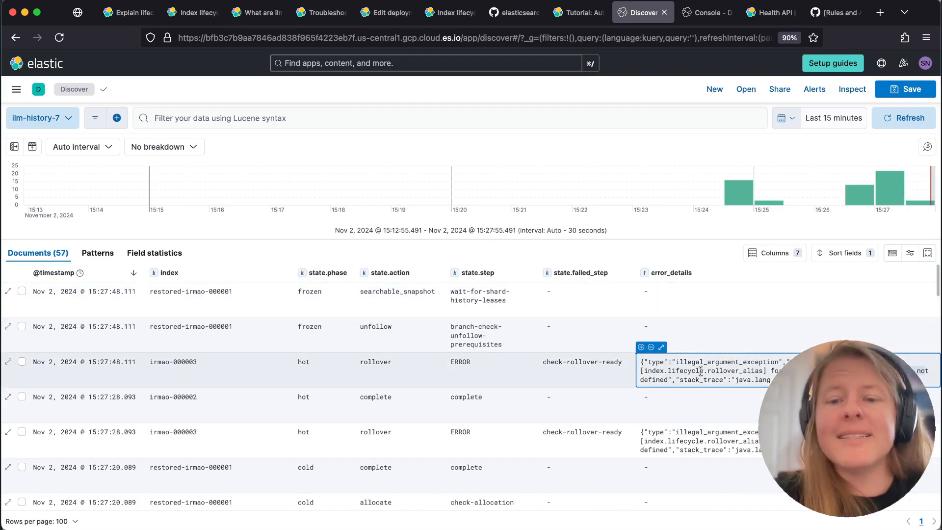
Switch to the Console and try to run PUT TBD_INDEX/_settings with index.lifecycle.rollover_alias set to "irmao"
{"action": "left_click", "coordinate": [695, 16]}
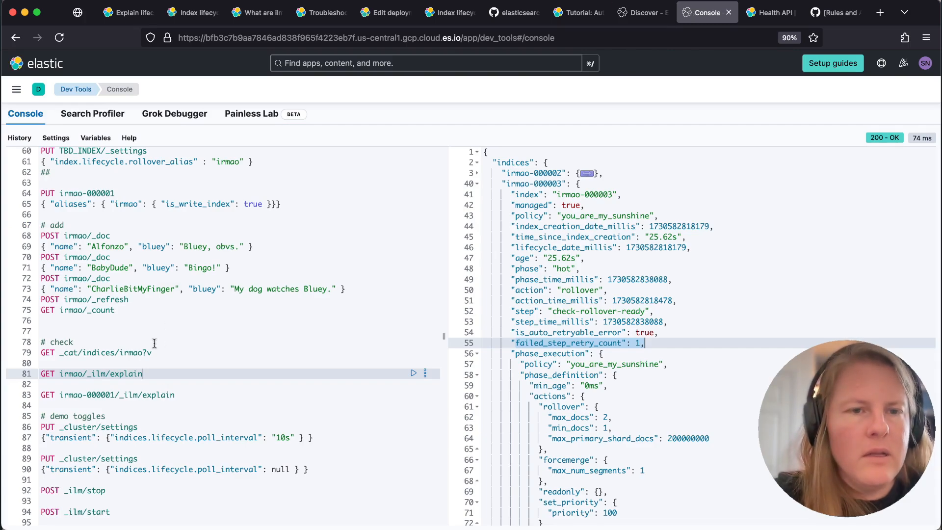
{"action": "scroll", "coordinate": [155, 343], "scroll_direction": "up", "scroll_amount": 5}
{"action": "left_click", "coordinate": [106, 328]}
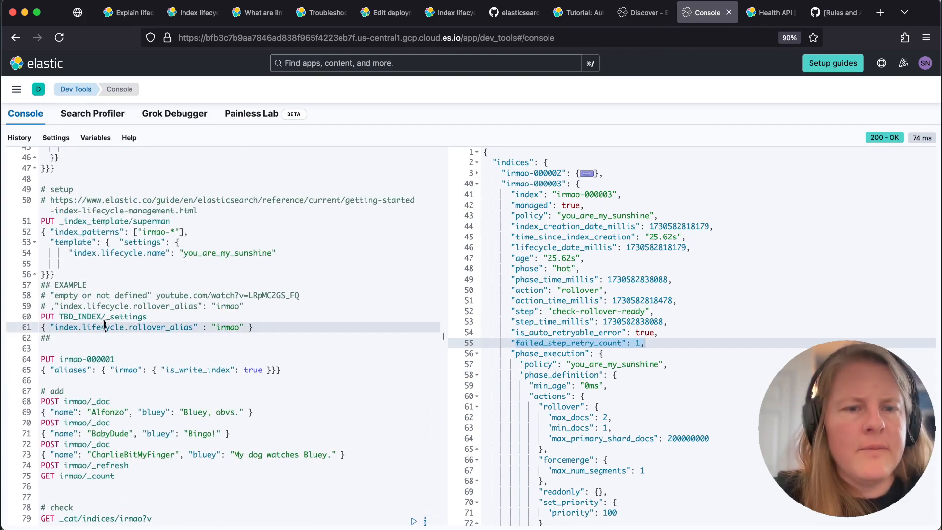
{"action": "key", "text": "super+Return"}
{"action": "left_click", "coordinate": [90, 338]}
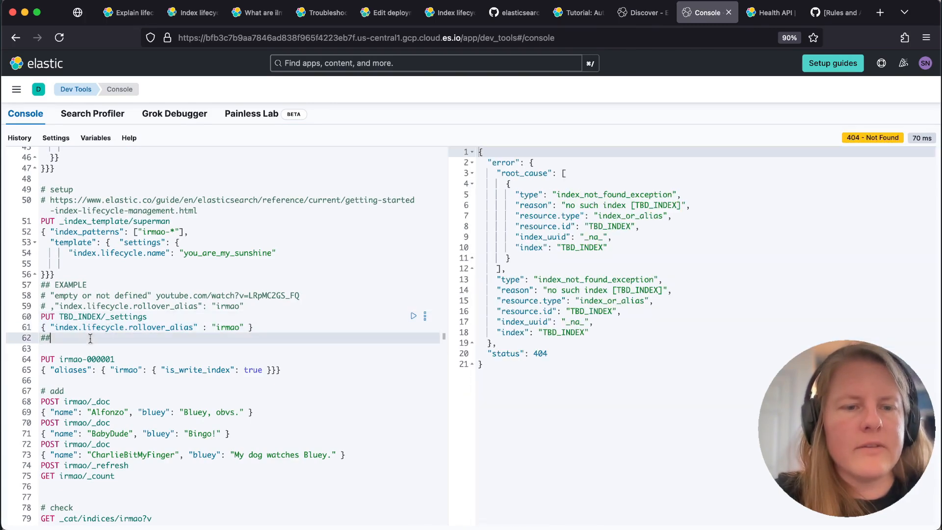
Run GET irmao/_ilm/explain and check the current phase, action and step of the irmao indices
{"action": "scroll", "coordinate": [90, 338], "scroll_direction": "down", "scroll_amount": 4}
{"action": "scroll", "coordinate": [90, 338], "scroll_direction": "down", "scroll_amount": 2}
{"action": "left_click", "coordinate": [123, 332]}
{"action": "key", "text": "super+Return"}
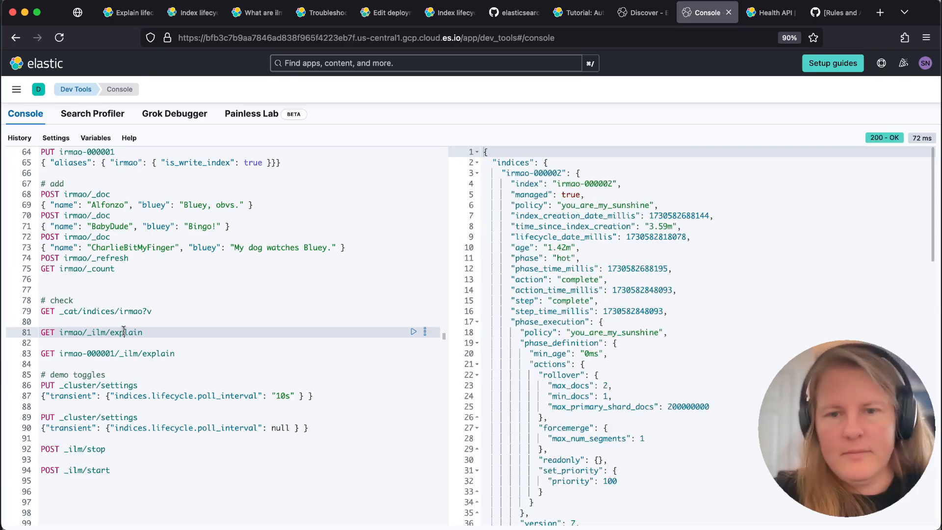
Change the single-index explain request to irmao-000003 and run it repeatedly to check the failed step and error reason
{"action": "left_click", "coordinate": [115, 353]}
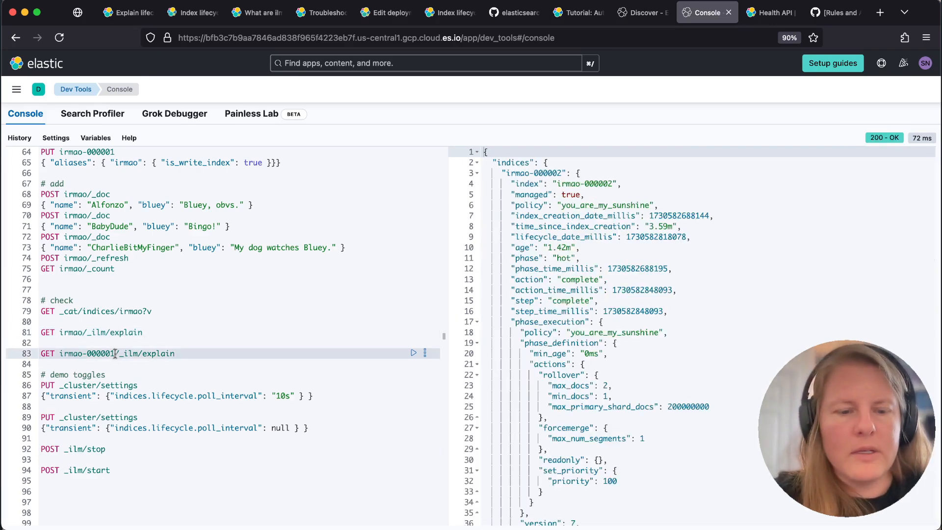
{"action": "key", "text": "super+Return"}
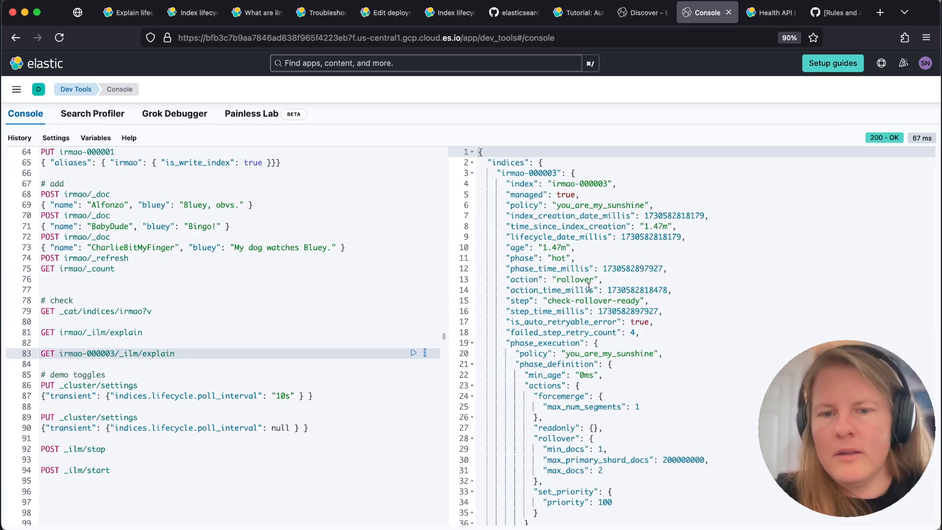
{"action": "key", "text": "super+Return"}
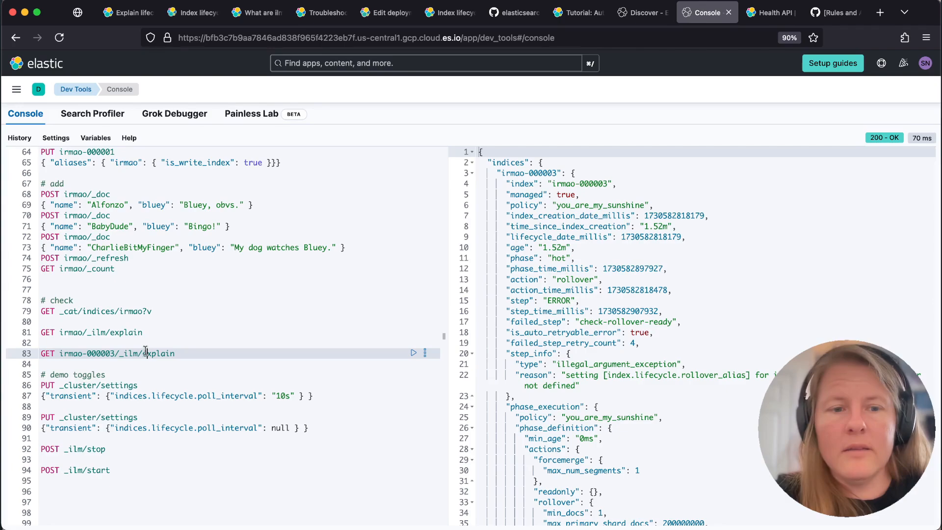
{"action": "key", "text": "super+Return"}
{"action": "key", "text": "super+Return"}
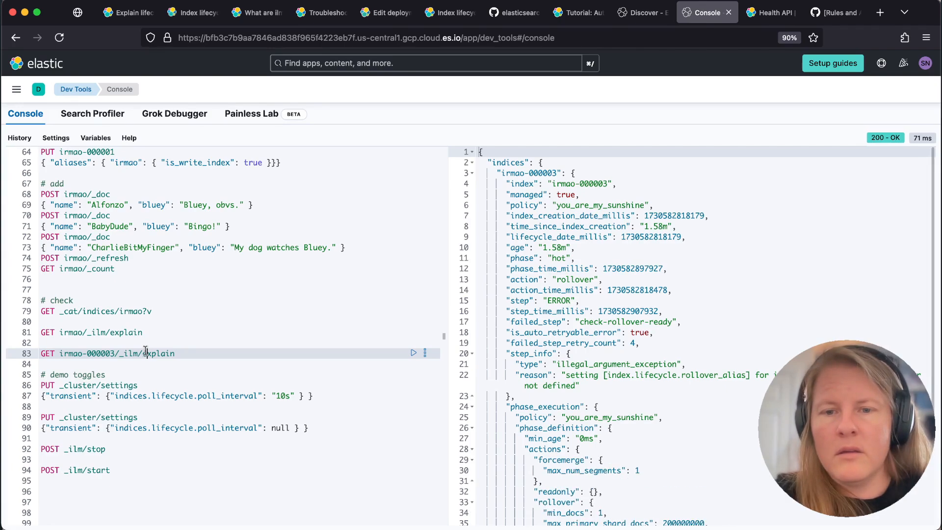
{"action": "key", "text": "super+Return"}
{"action": "key", "text": "super+Return"}
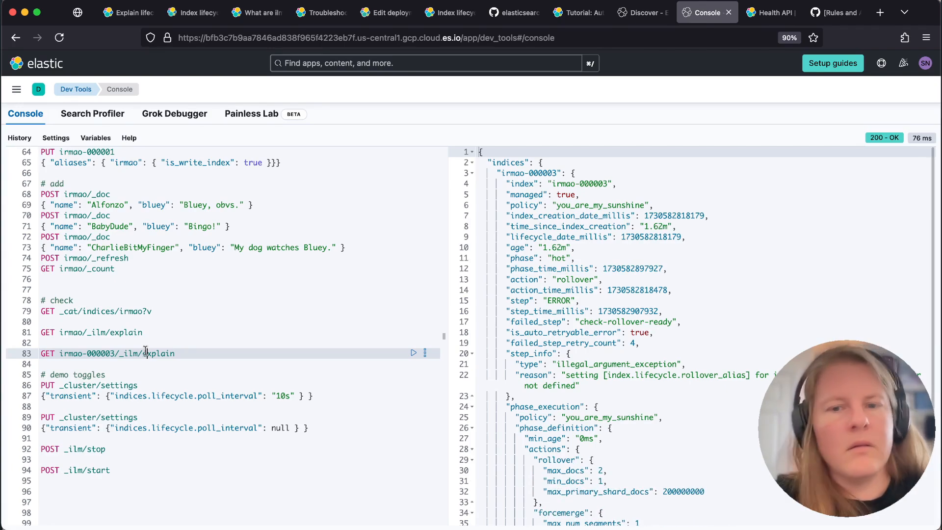
{"action": "key", "text": "super+Return"}
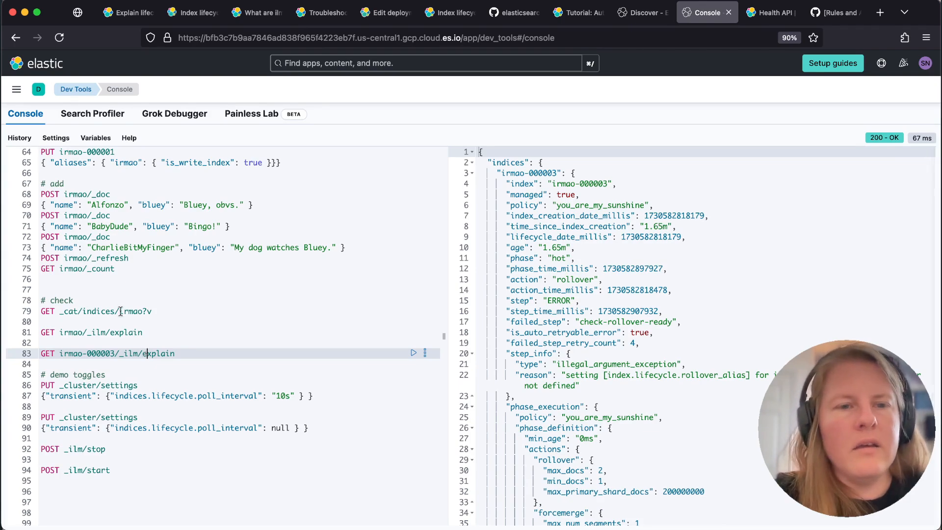
Replace TBD_INDEX with irmao-000003 in the settings request and run it to set index.lifecycle.rollover_alias to "irmao"
{"action": "scroll", "coordinate": [120, 311], "scroll_direction": "up", "scroll_amount": 5}
{"action": "scroll", "coordinate": [120, 311], "scroll_direction": "up", "scroll_amount": 3}
{"action": "left_click", "coordinate": [82, 323]}
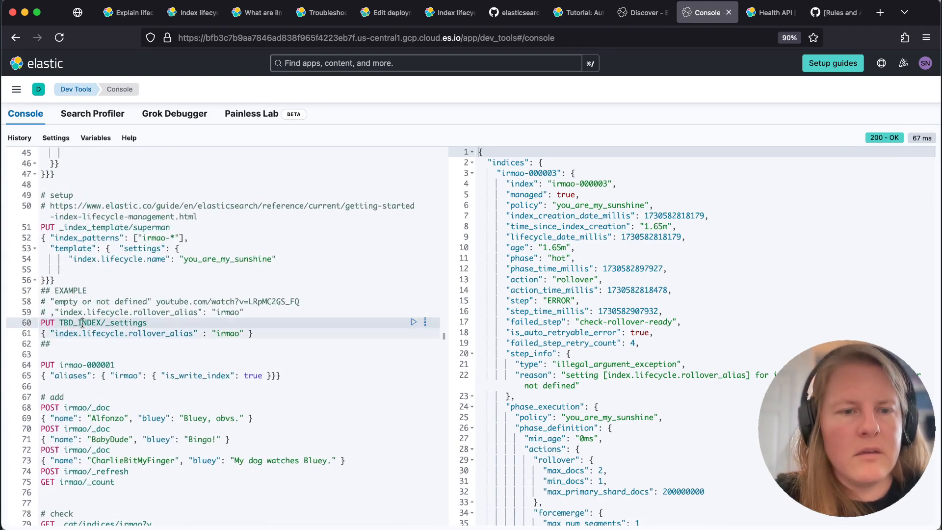
{"action": "scroll", "coordinate": [88, 509], "scroll_direction": "down", "scroll_amount": 4}
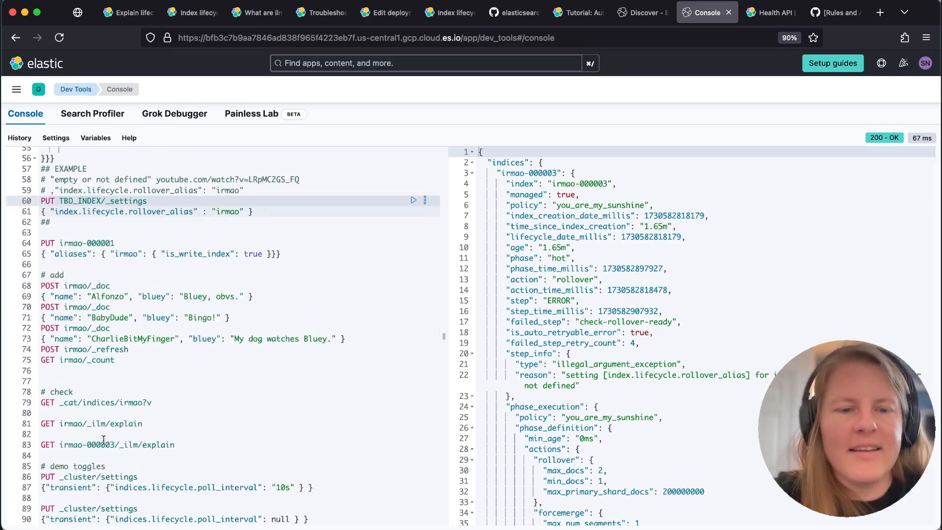
{"action": "left_click", "coordinate": [104, 444]}
{"action": "left_click_drag", "start_coordinate": [116, 445], "coordinate": [59, 444]}
{"action": "key", "text": "super+c"}
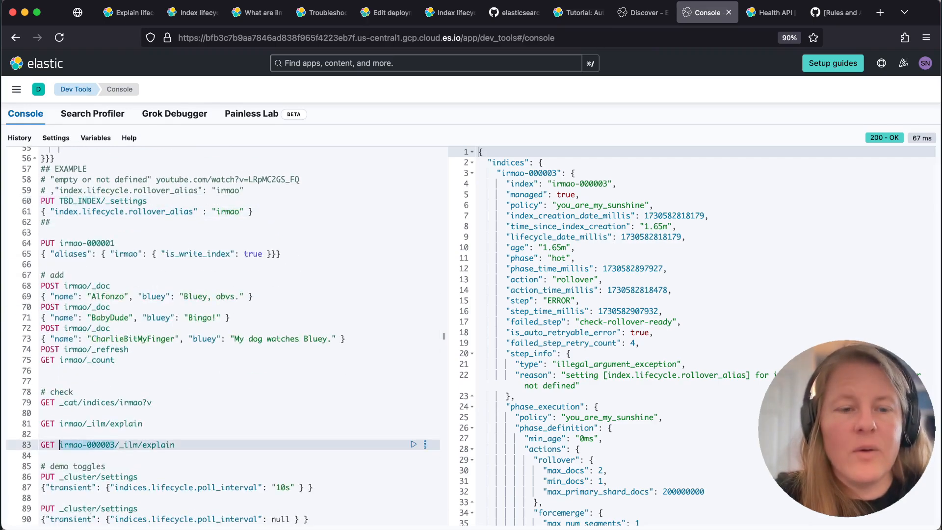
{"action": "double_click", "coordinate": [75, 200]}
{"action": "key", "text": "super+v"}
{"action": "key", "text": "super+Return"}
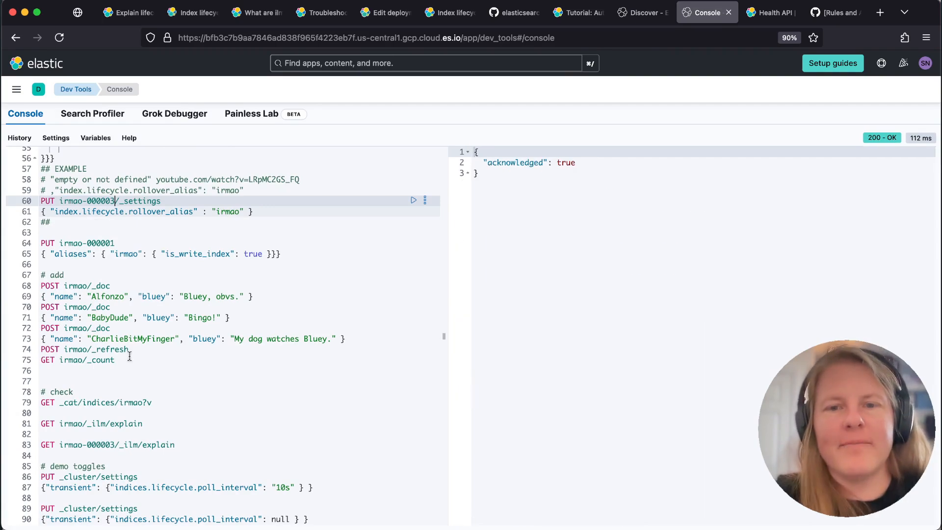
Run GET irmao-000003/_ilm/explain repeatedly to monitor the index's rollover step and retry count
{"action": "scroll", "coordinate": [130, 356], "scroll_direction": "down", "scroll_amount": 5}
{"action": "left_click", "coordinate": [108, 313]}
{"action": "key", "text": "super+Return"}
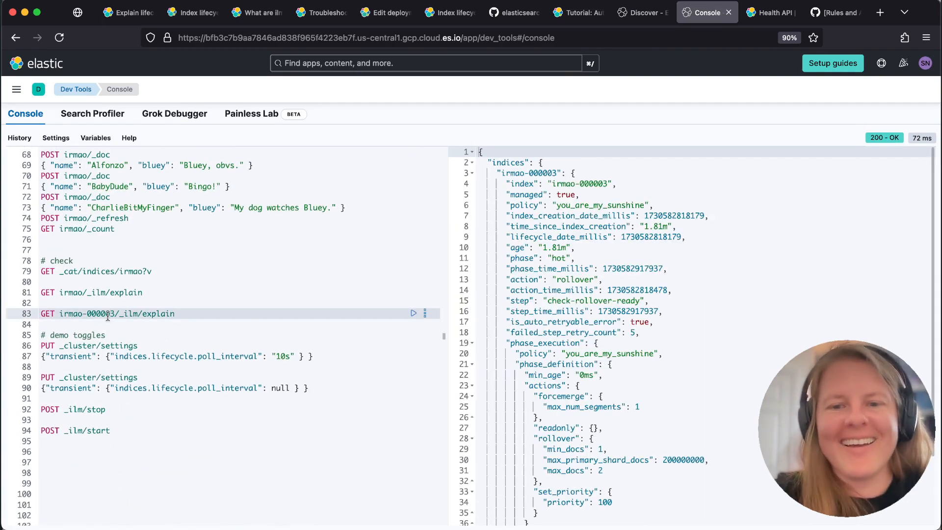
{"action": "key", "text": "super+Return"}
{"action": "key", "text": "super+Return"}
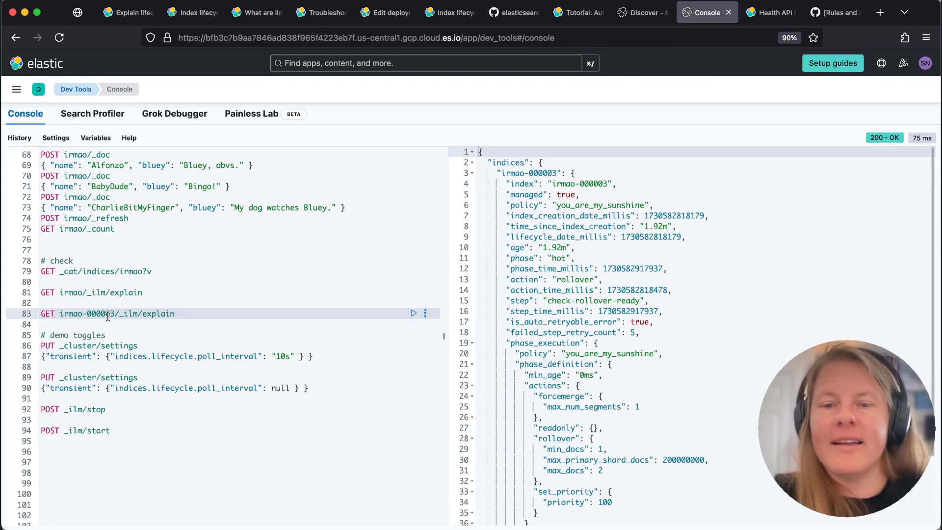
{"action": "key", "text": "super+Return"}
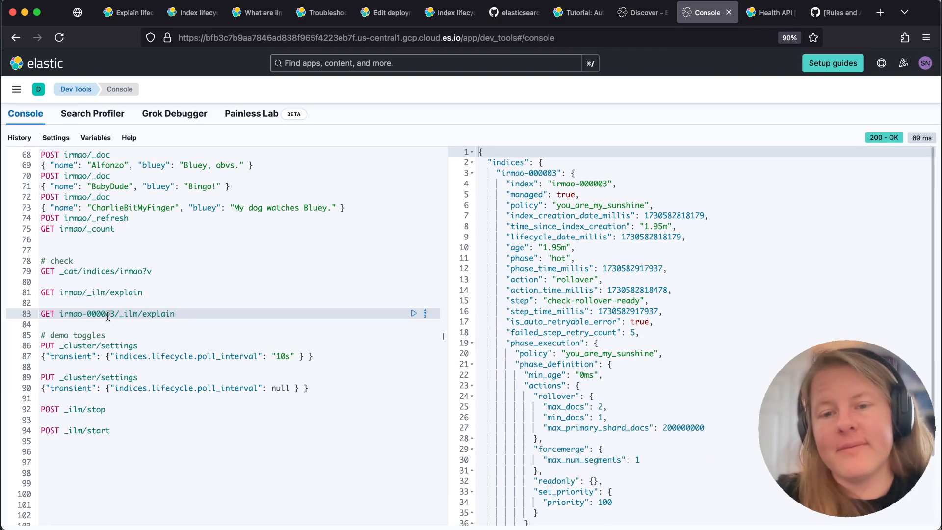
{"action": "key", "text": "super+Return"}
{"action": "key", "text": "super+Return"}
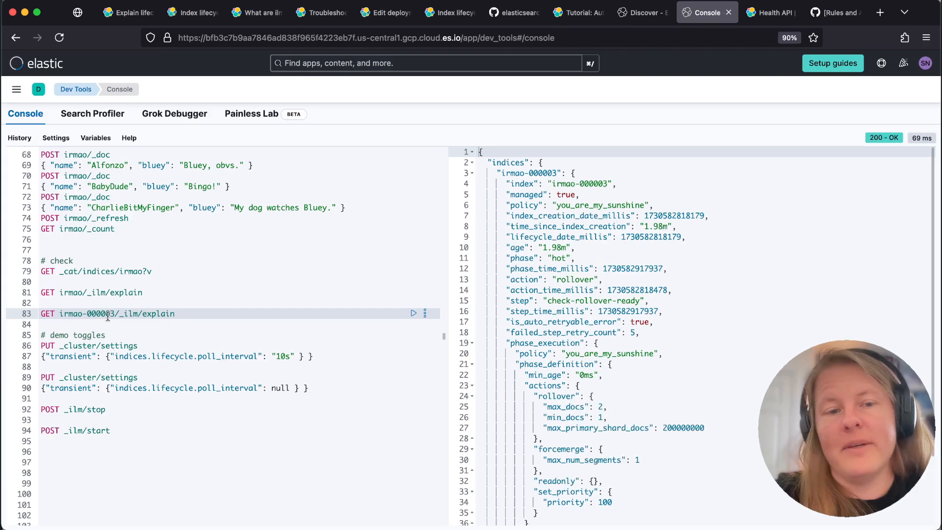
{"action": "key", "text": "super+Return"}
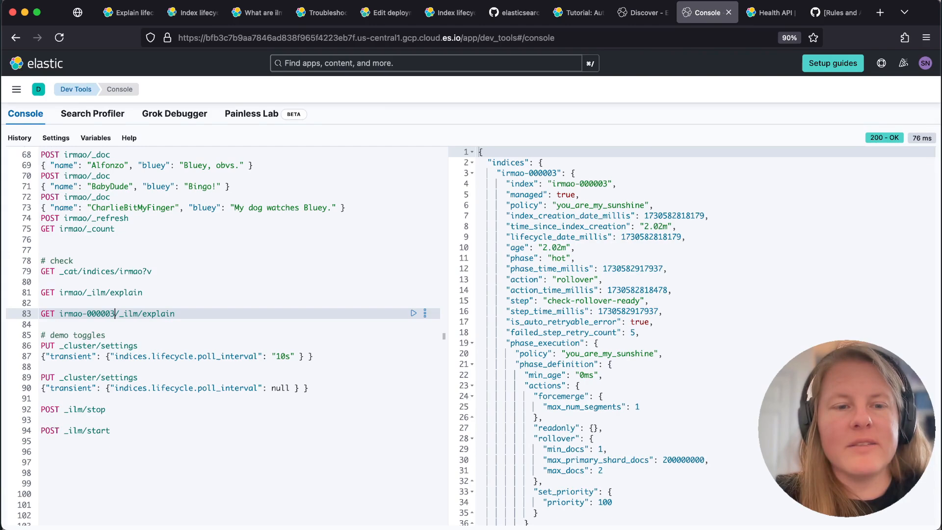
Add a POST irmao-000003/_ilm/retry request below the single-index explain request and run it
{"action": "key", "text": "super+shift+Left"}
{"action": "key", "text": "super+c"}
{"action": "key", "text": "Right"}
{"action": "key", "text": "Return"}
{"action": "key", "text": "Return"}
{"action": "key", "text": "super+v"}
{"action": "key", "text": "super+Left"}
{"action": "key", "text": "alt+shift+Right"}
{"action": "type", "text": "PUT"}
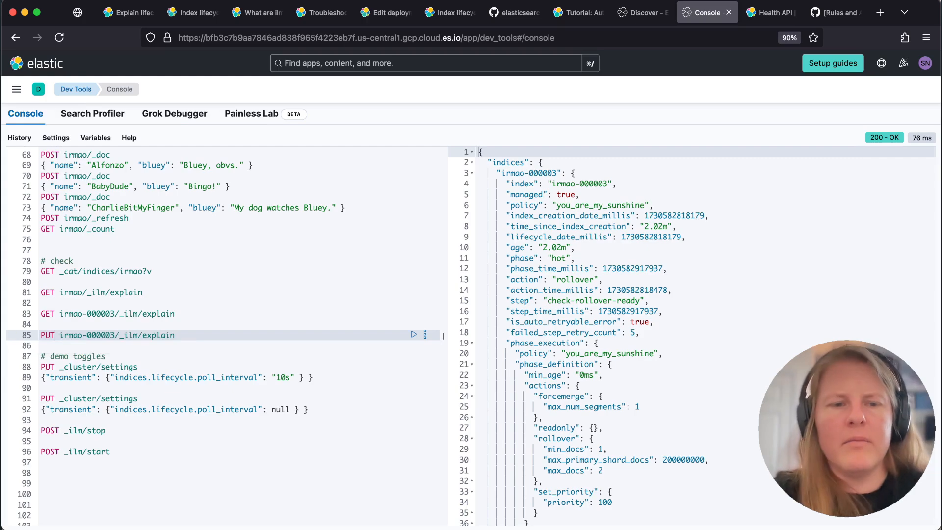
{"action": "key", "text": "BackSpace"}
{"action": "key", "text": "alt+shift+Left"}
{"action": "type", "text": "tre"}
{"action": "key", "text": "alt+shift+Right"}
{"action": "type", "text": "POST"}
{"action": "key", "text": "super+Return"}
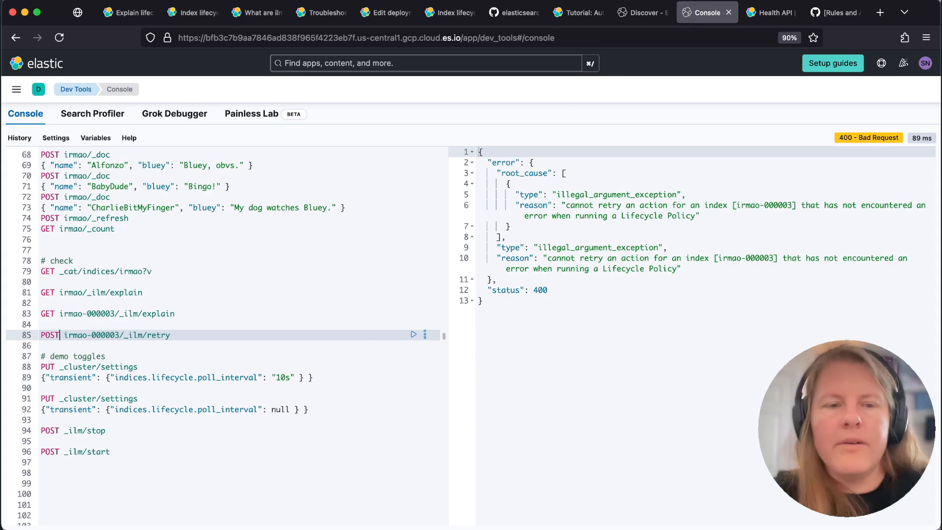
Run GET irmao-000003/_ilm/explain and check the index's current phase, action and step
{"action": "left_click", "coordinate": [82, 314]}
{"action": "key", "text": "super+Return"}
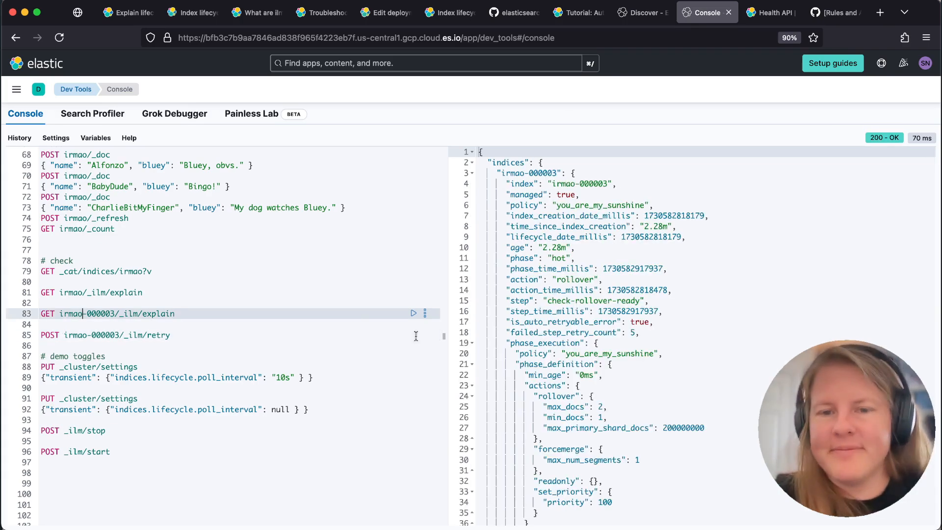
{"action": "left_click_drag", "start_coordinate": [550, 255], "coordinate": [578, 301]}
Run the irmao-000003 retry request again and review the index's ILM explain output, including its phase definition
{"action": "left_click", "coordinate": [142, 335]}
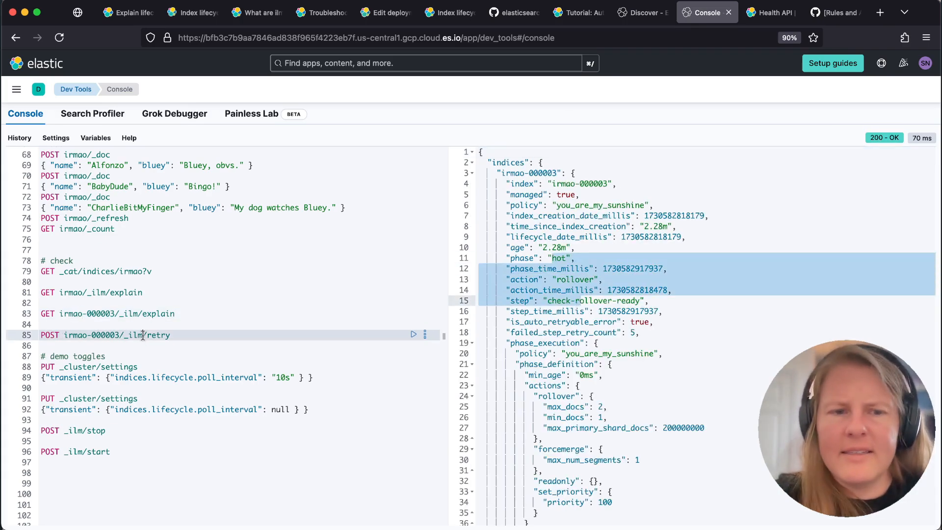
{"action": "key", "text": "super+Return"}
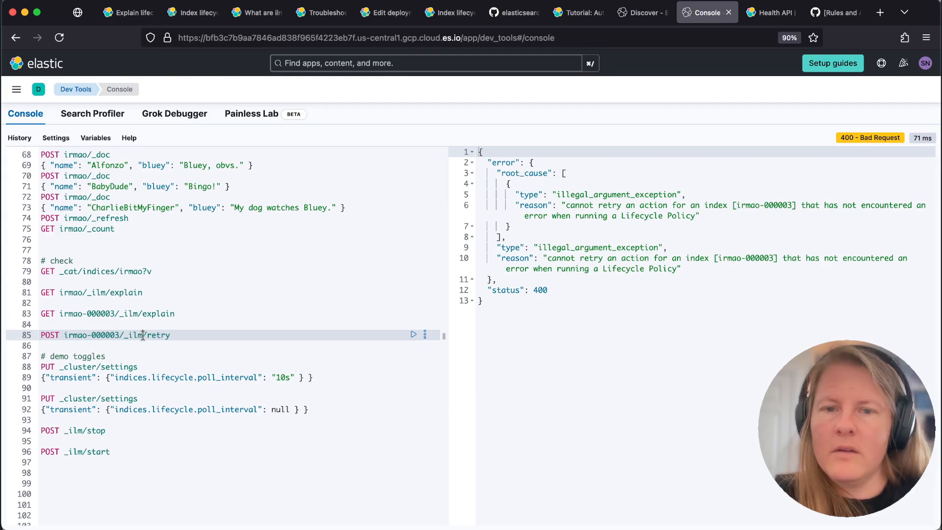
{"action": "left_click", "coordinate": [95, 315]}
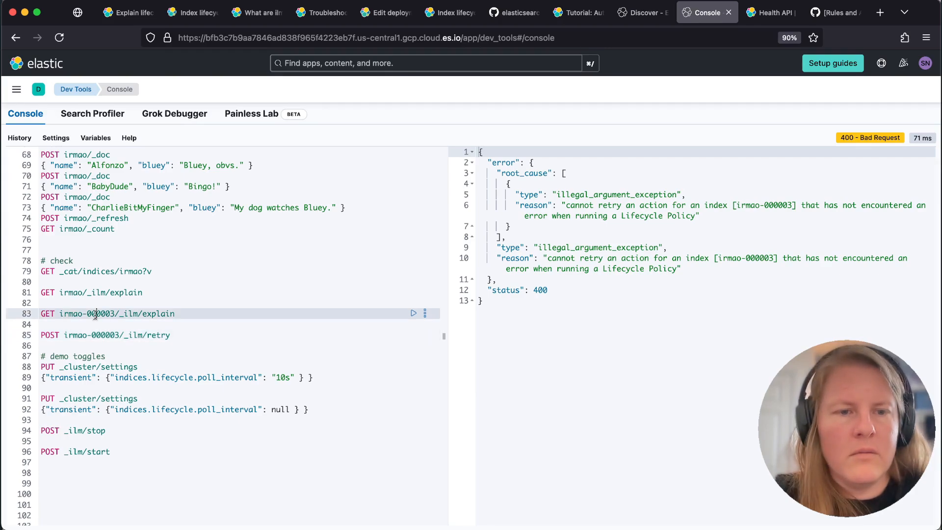
{"action": "key", "text": "super+Return"}
{"action": "left_click", "coordinate": [554, 260]}
{"action": "left_click_drag", "start_coordinate": [554, 260], "coordinate": [615, 352]}
{"action": "left_click", "coordinate": [620, 352]}
{"action": "scroll", "coordinate": [621, 349], "scroll_direction": "down", "scroll_amount": 3}
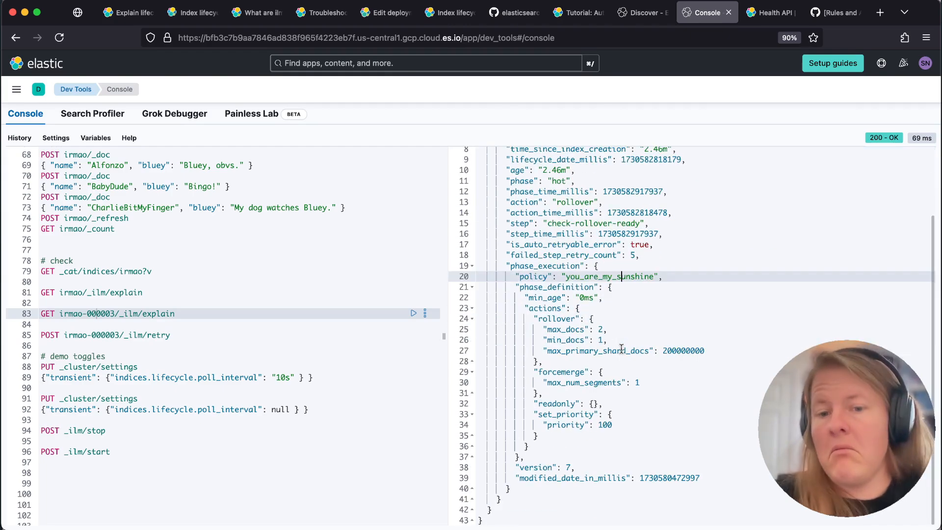
{"action": "scroll", "coordinate": [91, 271], "scroll_direction": "up", "scroll_amount": 5}
Run the whole "# add" block to index the three sample documents into irmao, refresh it and count its documents
{"action": "left_click", "coordinate": [92, 265]}
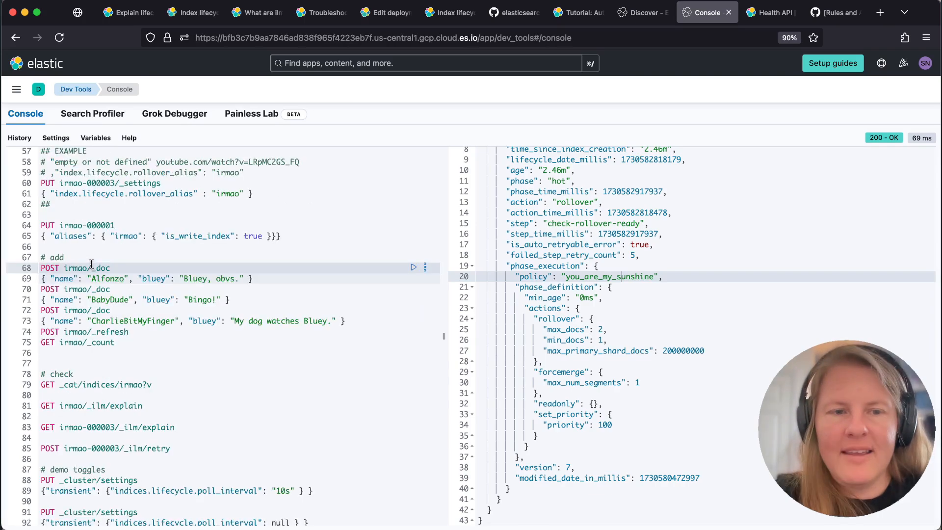
{"action": "left_click", "coordinate": [133, 342]}
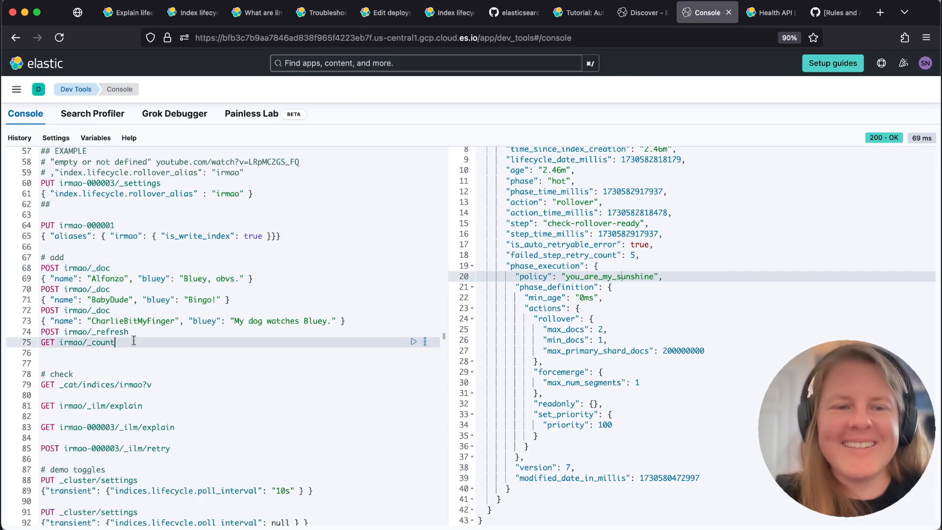
{"action": "left_click", "coordinate": [42, 268], "text": "shift"}
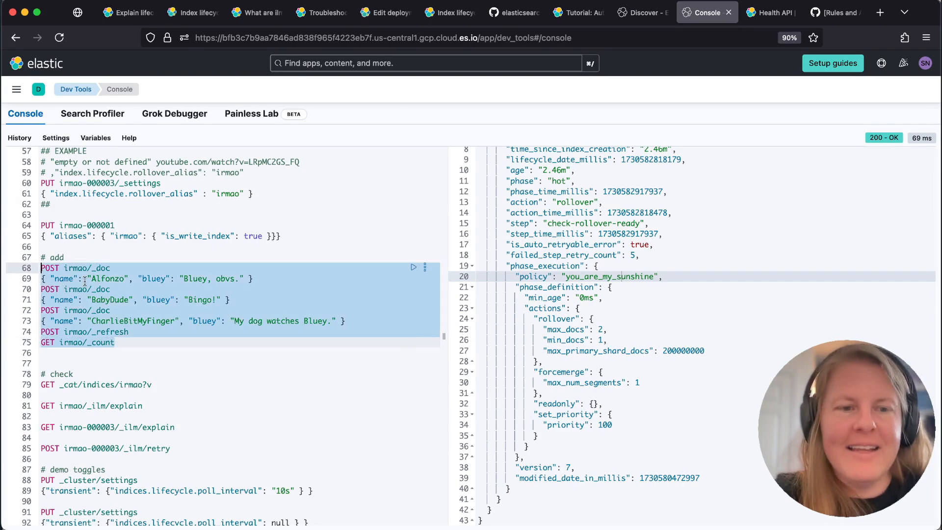
{"action": "key", "text": "super+Return"}
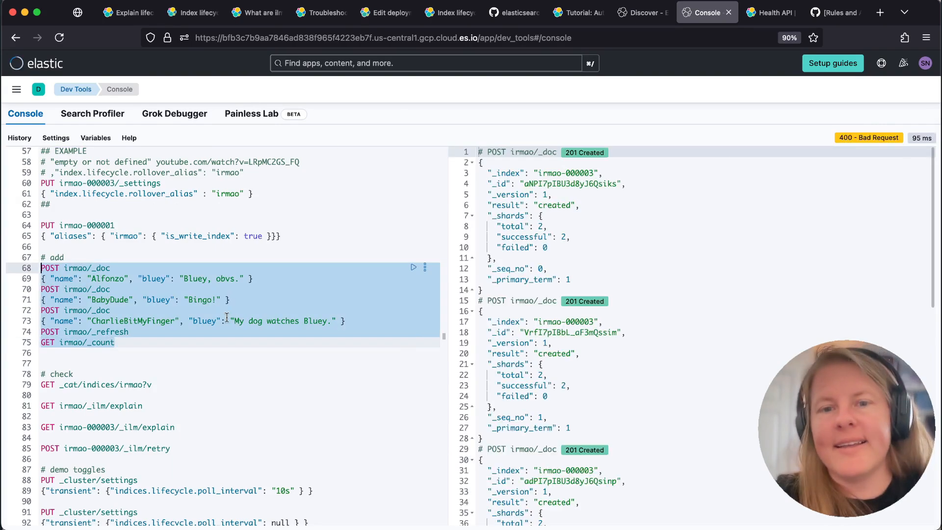
Run GET irmao/_ilm/explain twice to check whether the irmao indices progress through the lifecycle
{"action": "scroll", "coordinate": [159, 340], "scroll_direction": "down", "scroll_amount": 5}
{"action": "left_click", "coordinate": [126, 263]}
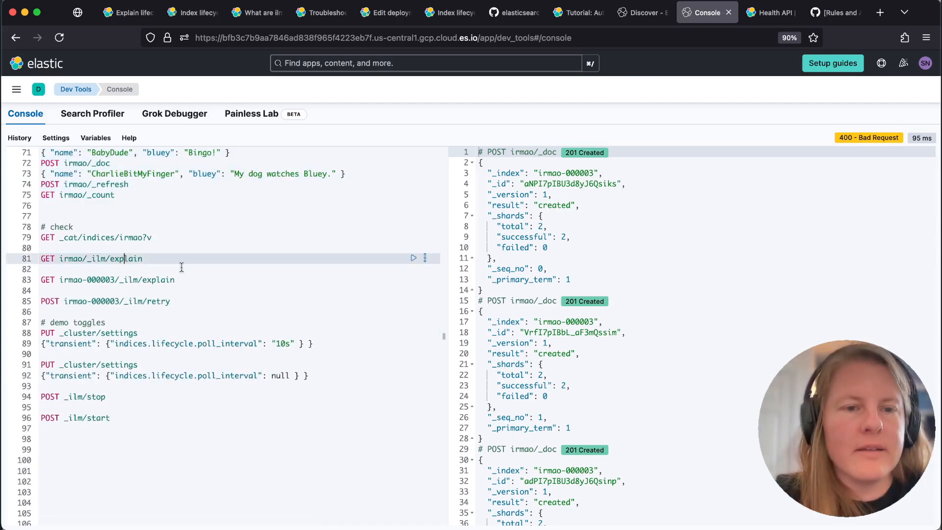
{"action": "key", "text": "super+Return"}
{"action": "key", "text": "super+Return"}
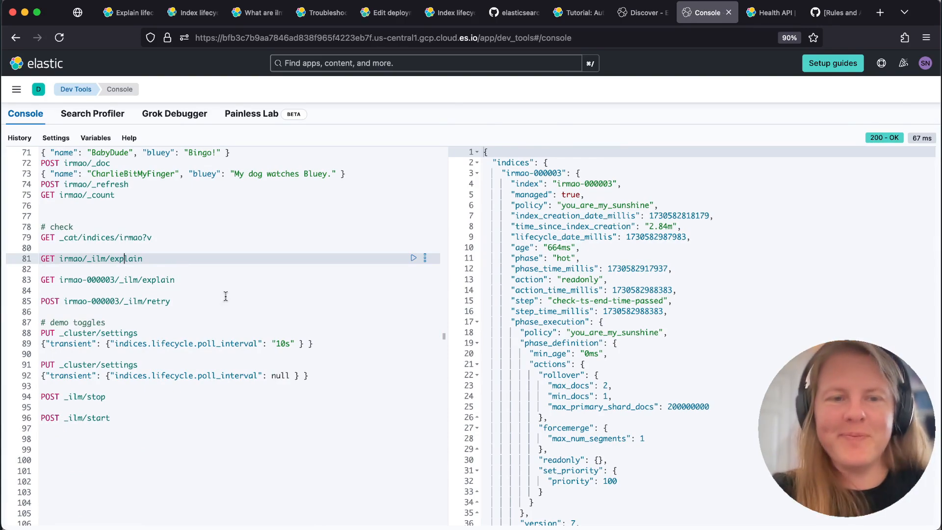
Switch to Discover, refresh the ilm-history-7 documents and check the newest entry's lifecycle step
{"action": "left_click", "coordinate": [635, 7]}
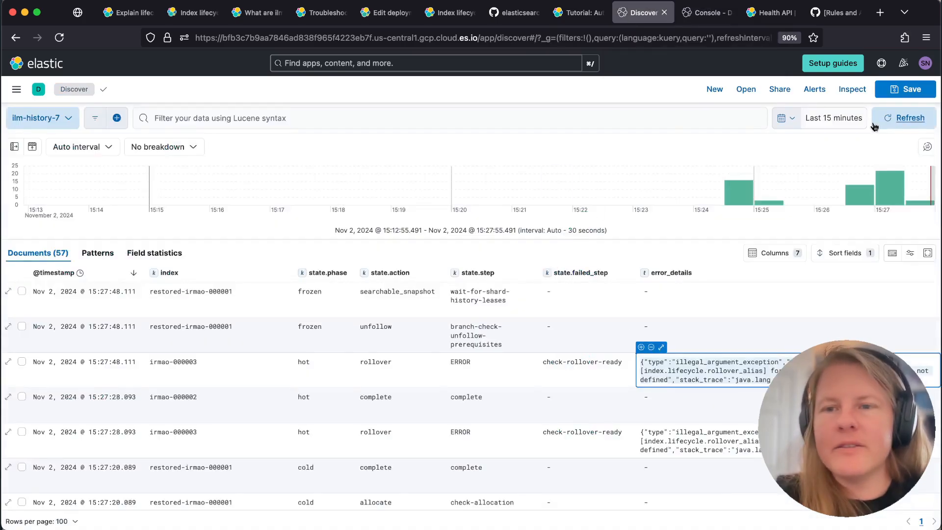
{"action": "left_click", "coordinate": [898, 119]}
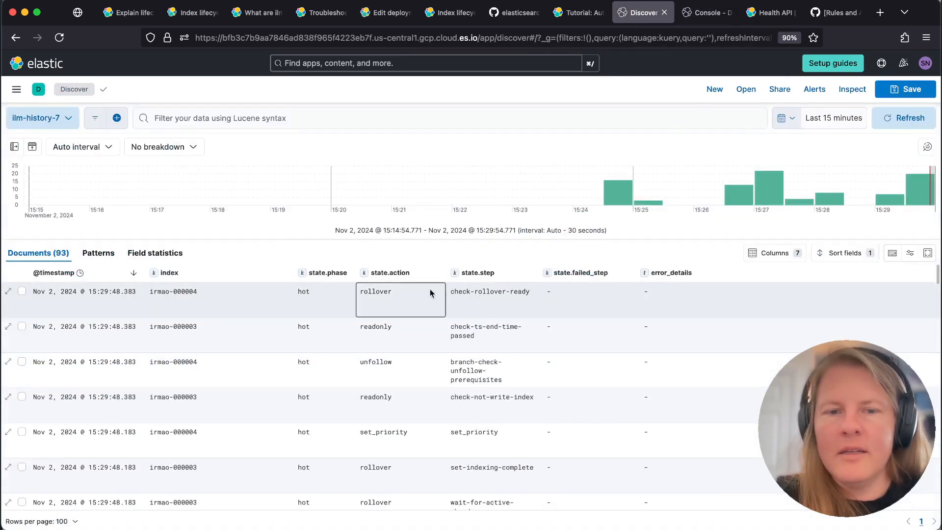
{"action": "left_click", "coordinate": [468, 291]}
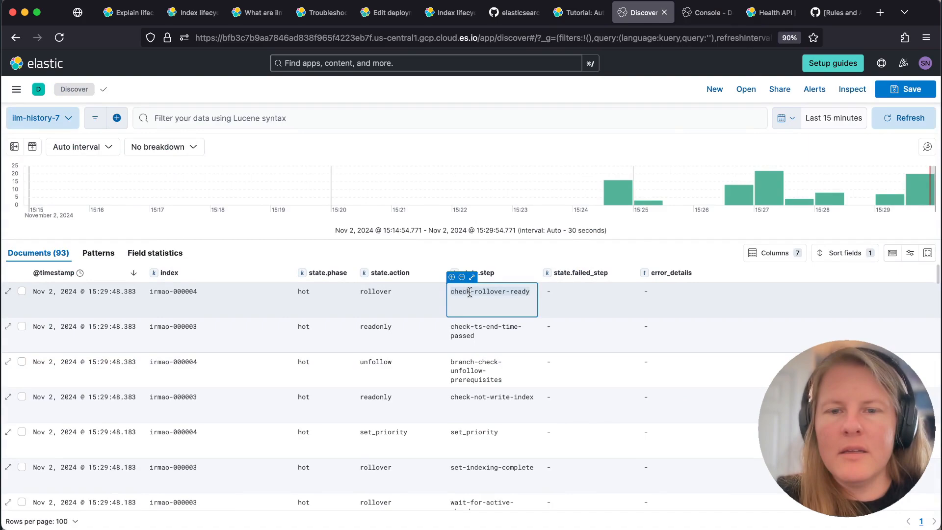
Turn on automatic refresh every 10 seconds for the last 15 minutes and inspect the newest ILM history entry
{"action": "left_click", "coordinate": [786, 118]}
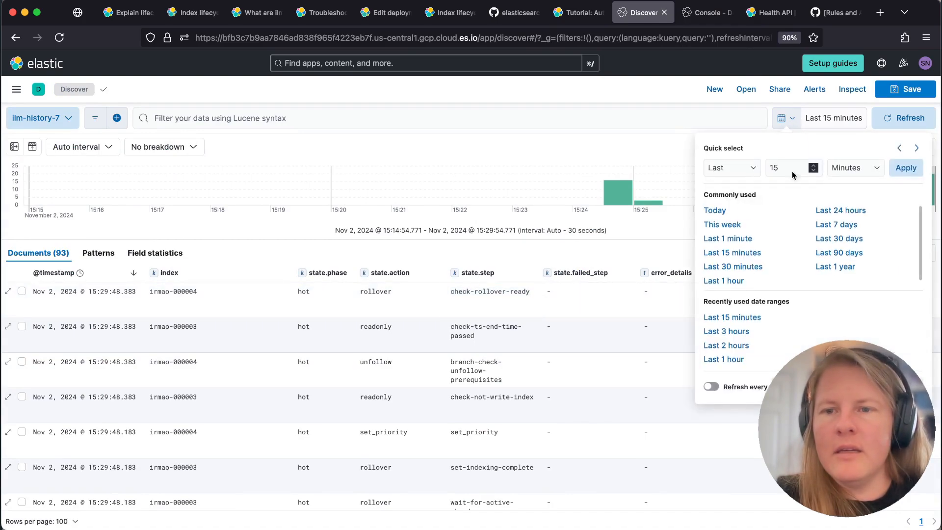
{"action": "left_click", "coordinate": [725, 389]}
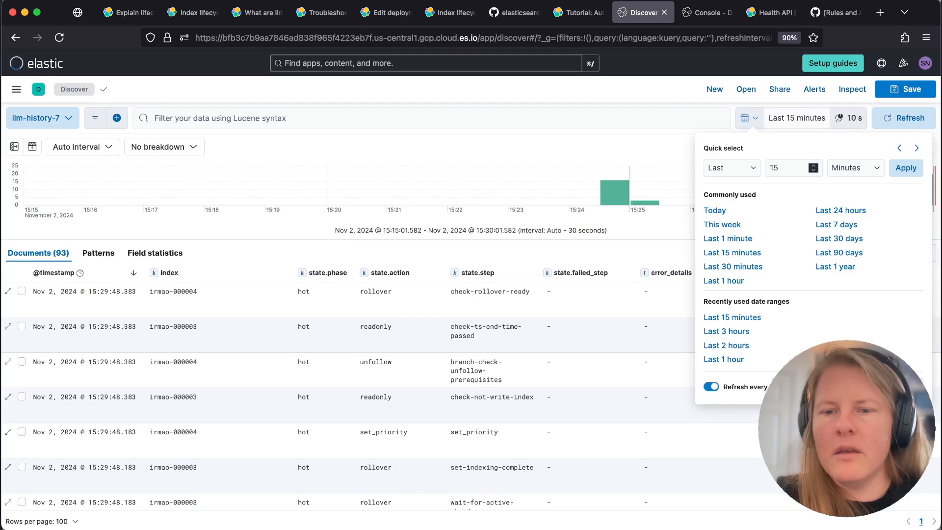
{"action": "left_click", "coordinate": [905, 167]}
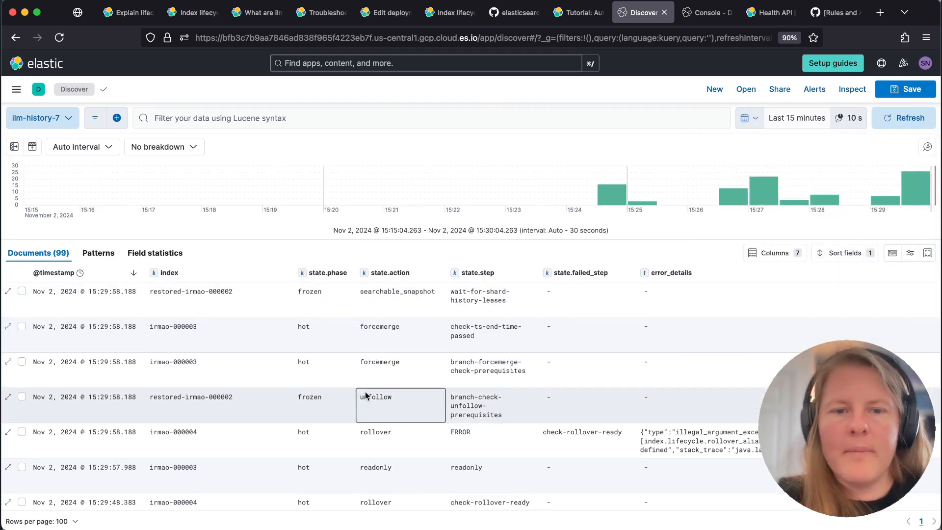
{"action": "left_click", "coordinate": [220, 308]}
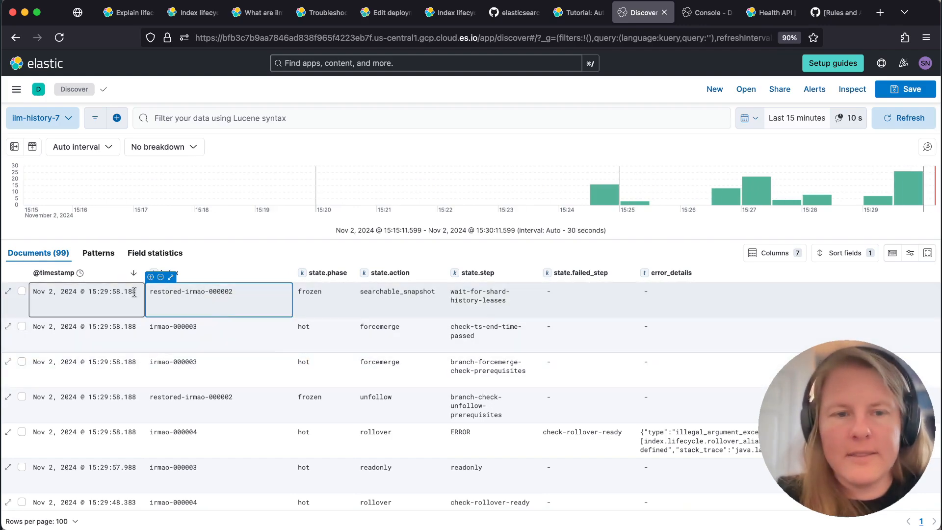
Return to the Console and reset the transient cluster setting indices.lifecycle.poll_interval to null
{"action": "key", "text": "ctrl+Tab"}
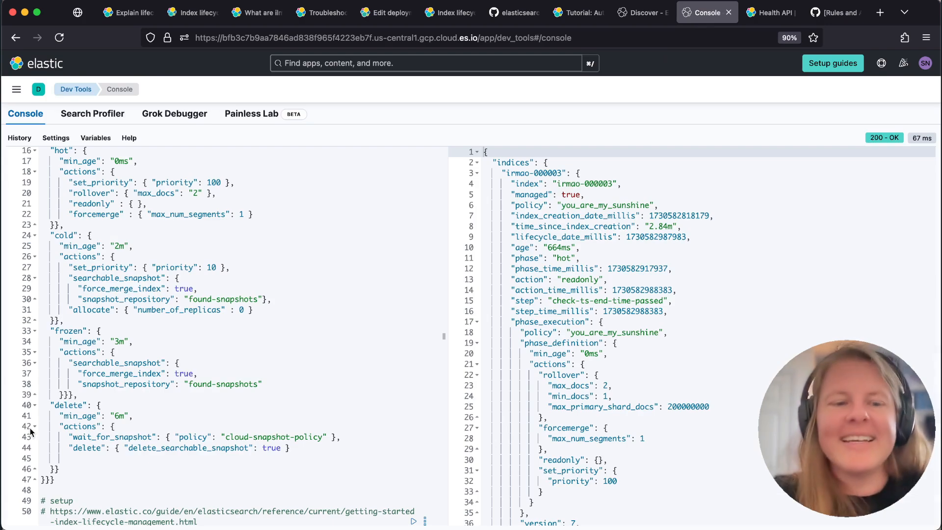
{"action": "scroll", "coordinate": [93, 440], "scroll_direction": "down", "scroll_amount": 15}
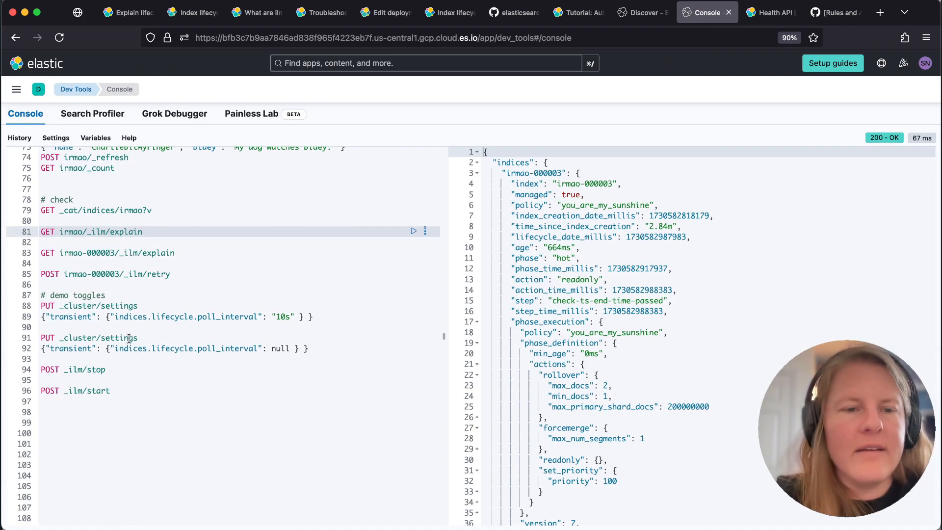
{"action": "left_click", "coordinate": [113, 342]}
{"action": "key", "text": "super+Return"}
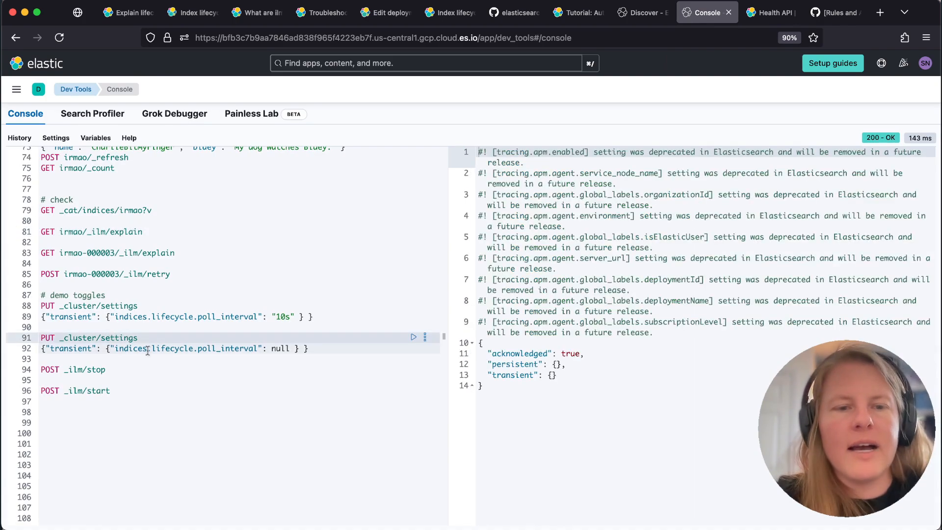
{"action": "left_click", "coordinate": [171, 363]}
{"action": "left_click", "coordinate": [122, 369]}
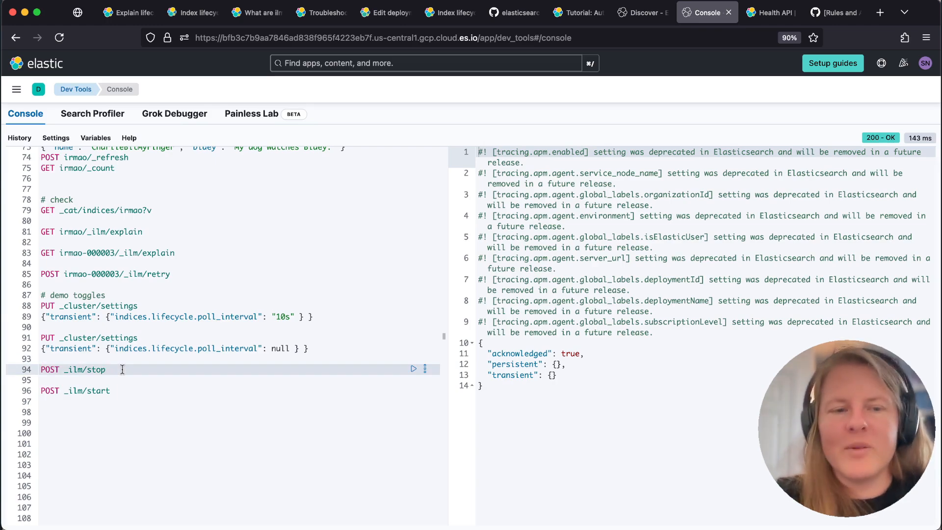
{"action": "scroll", "coordinate": [122, 369], "scroll_direction": "down", "scroll_amount": 1}
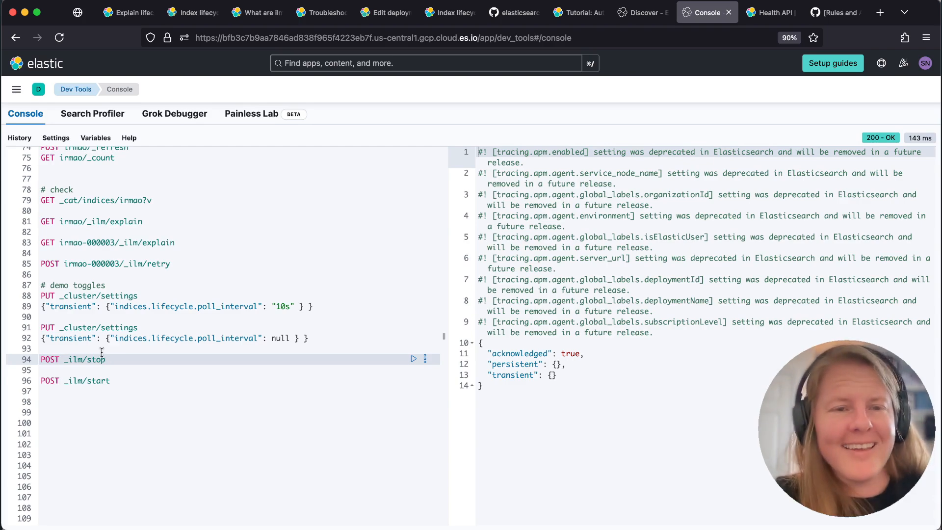
In Discover, filter the ILM history to entries with state.step ERROR and check the failed step
{"action": "left_click", "coordinate": [640, 13]}
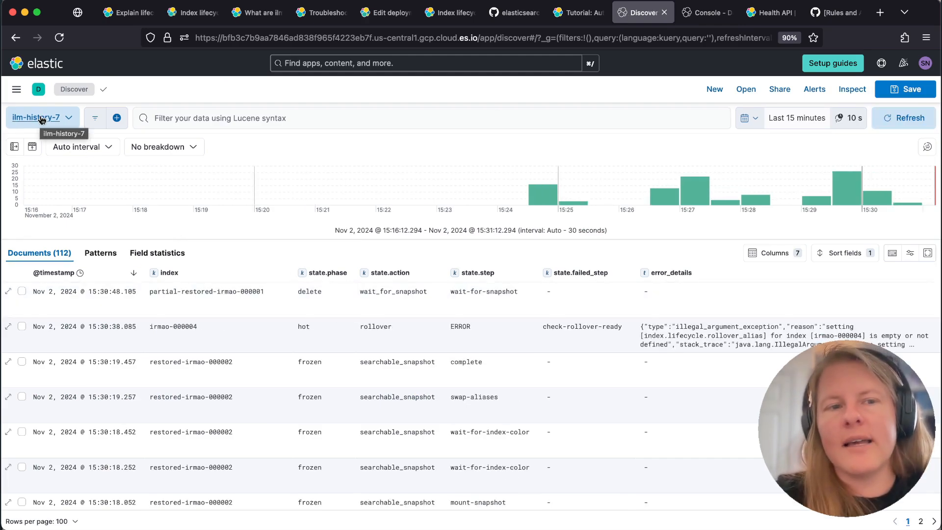
{"action": "left_click", "coordinate": [16, 89]}
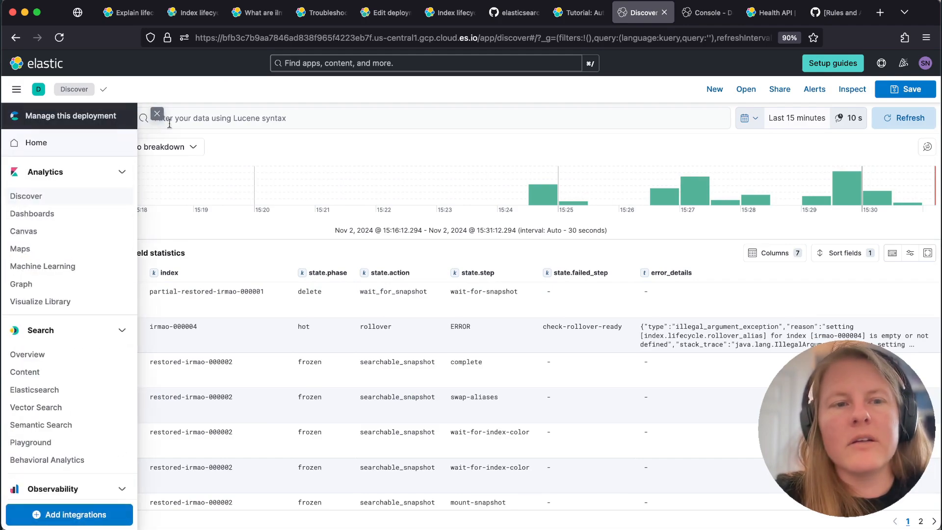
{"action": "left_click", "coordinate": [157, 114]}
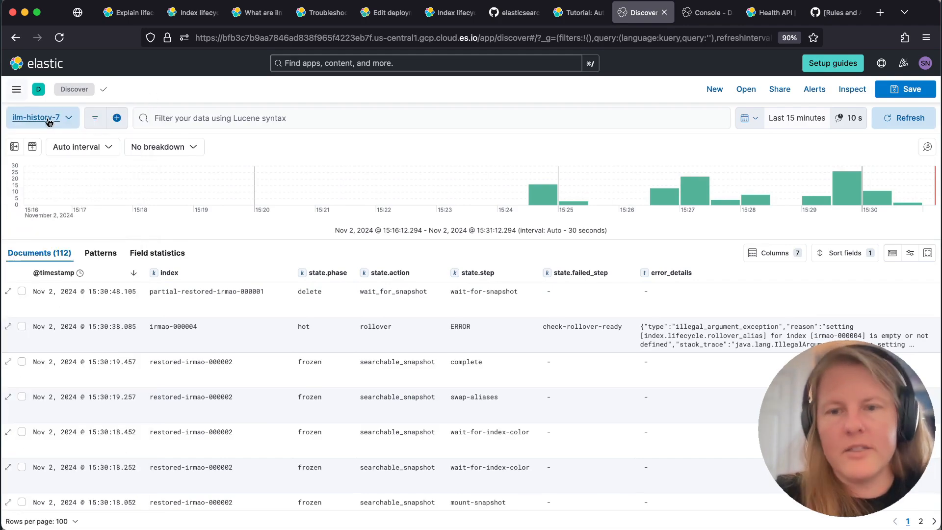
{"action": "left_click", "coordinate": [455, 327]}
{"action": "left_click", "coordinate": [451, 312]}
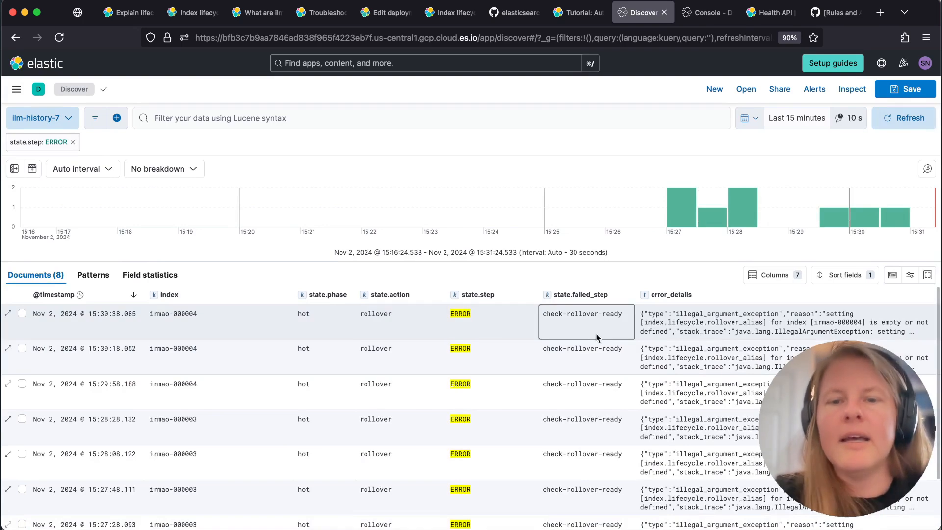
{"action": "left_click", "coordinate": [564, 314]}
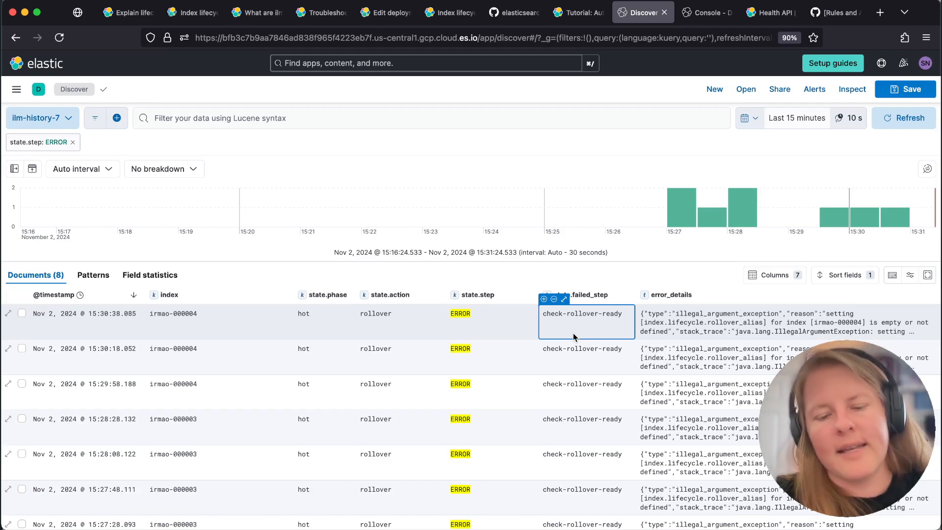
Switch the Discover data view to elastic-cloud-logs-8 and remove the state.step filter
{"action": "left_click", "coordinate": [41, 118]}
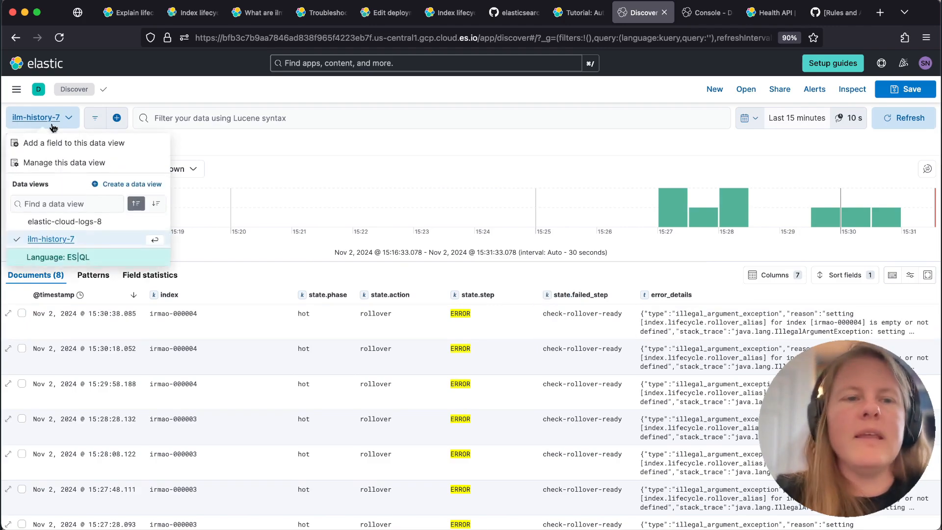
{"action": "left_click", "coordinate": [65, 223]}
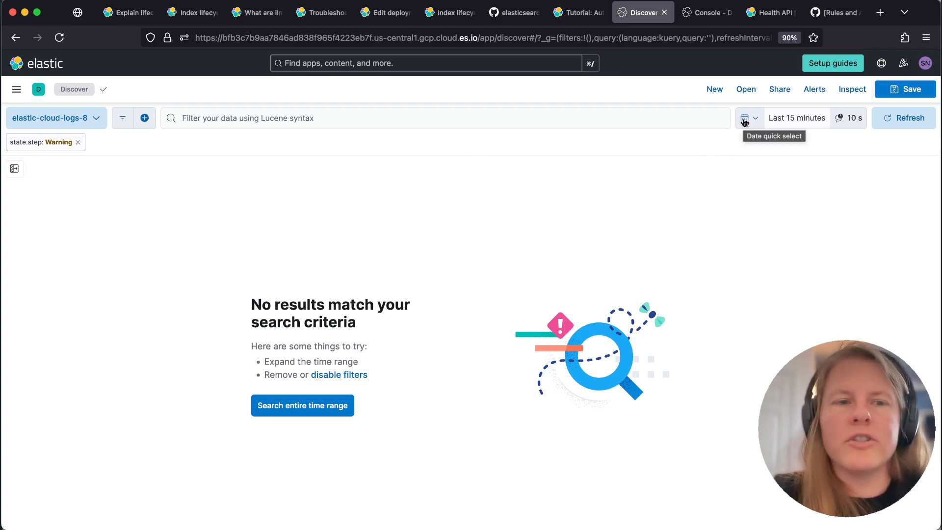
{"action": "left_click", "coordinate": [78, 142]}
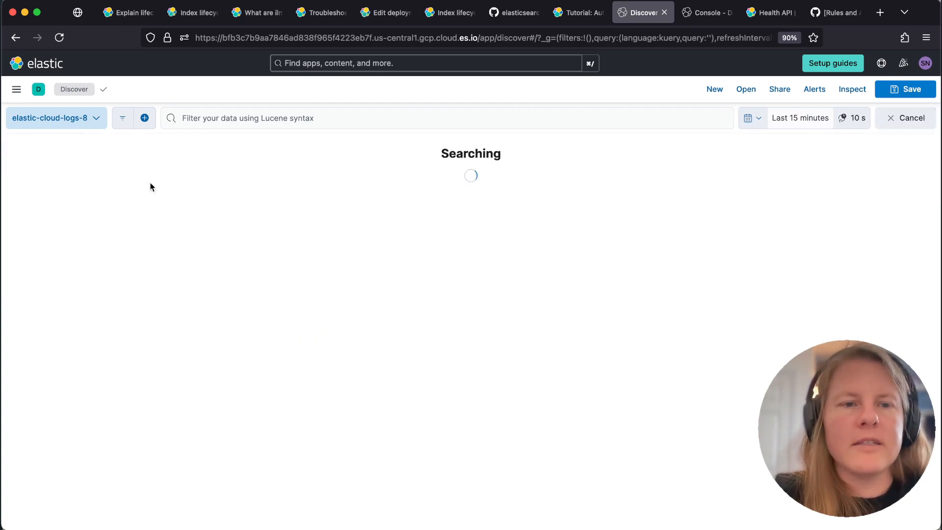
Search the cloud logs with the Lucene query (rollover AND error)
{"action": "left_click", "coordinate": [218, 116]}
{"action": "type", "text": "(rollove"}
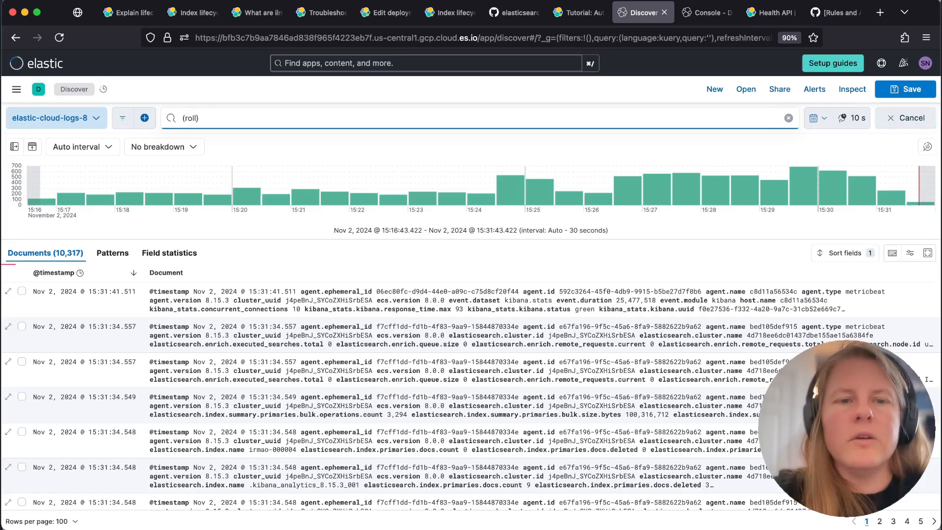
{"action": "type", "text": "r O)"}
{"action": "type", "text": "ND error"}
{"action": "key", "text": "Return"}
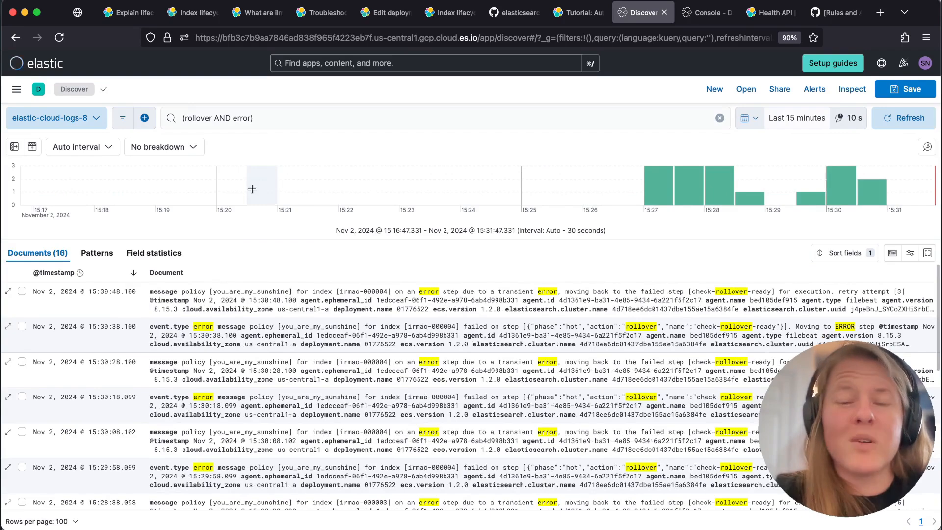
{"action": "left_click", "coordinate": [8, 291]}
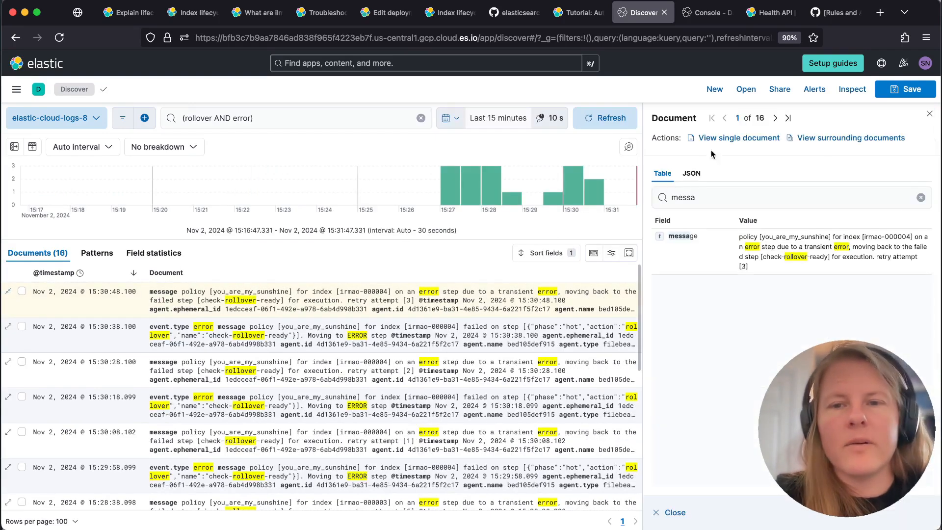
{"action": "left_click", "coordinate": [719, 200]}
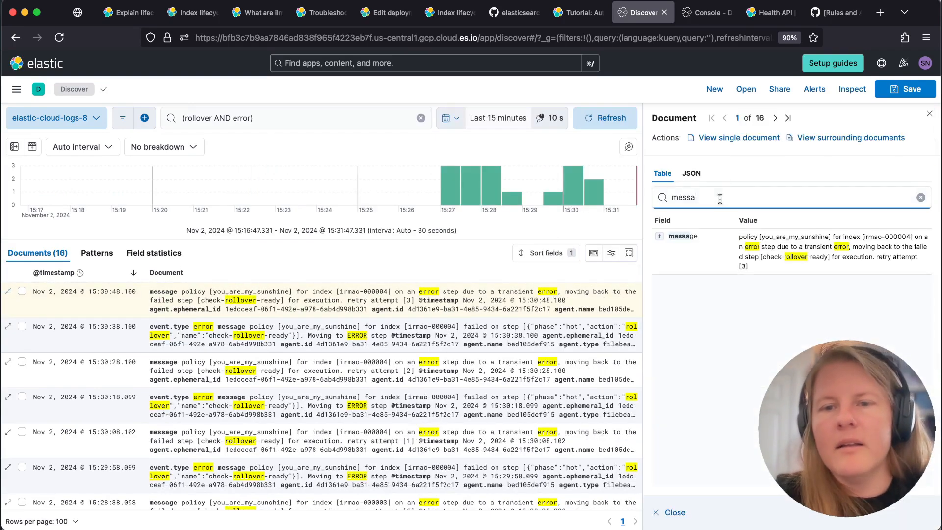
{"action": "left_click", "coordinate": [742, 236]}
{"action": "left_click", "coordinate": [741, 223]}
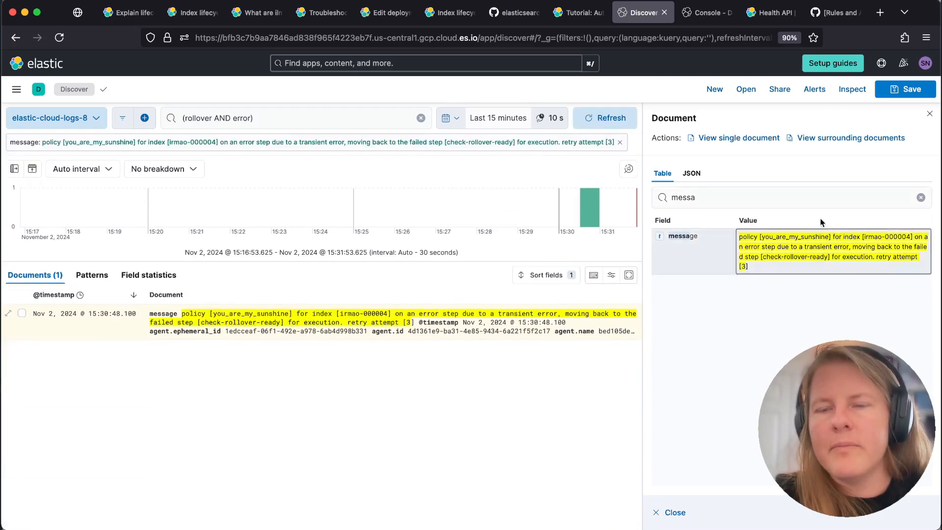
{"action": "left_click", "coordinate": [930, 114]}
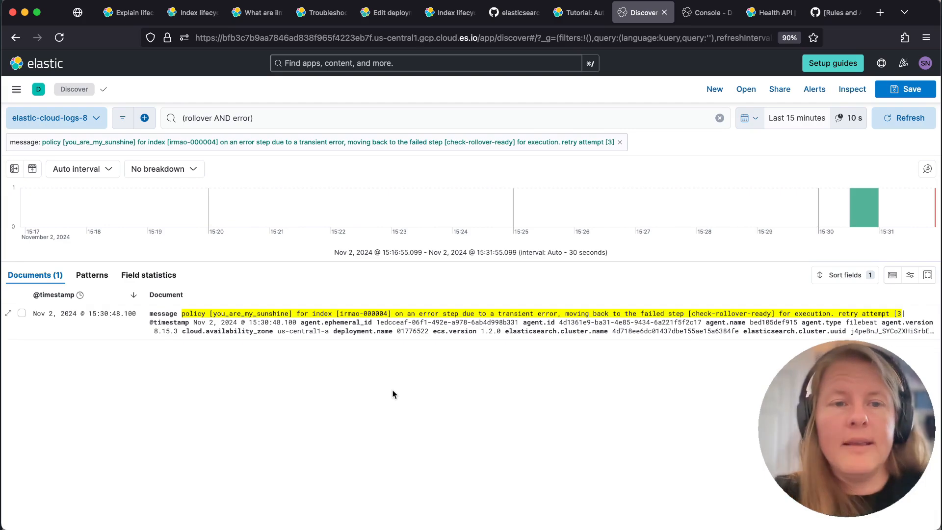
{"action": "left_click", "coordinate": [620, 142]}
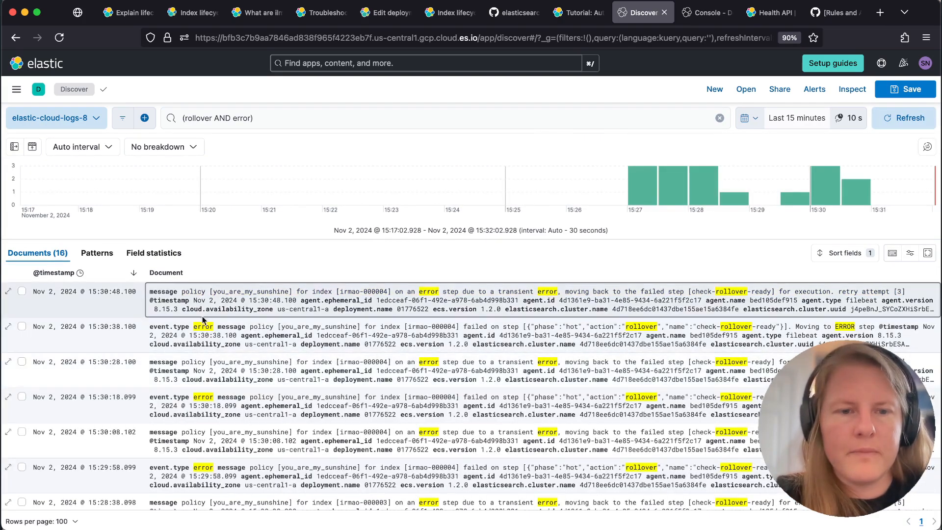
Find the message field in the field list and show it as a column in the log results
{"action": "left_click", "coordinate": [14, 146]}
{"action": "left_click", "coordinate": [73, 146]}
{"action": "type", "text": "message"}
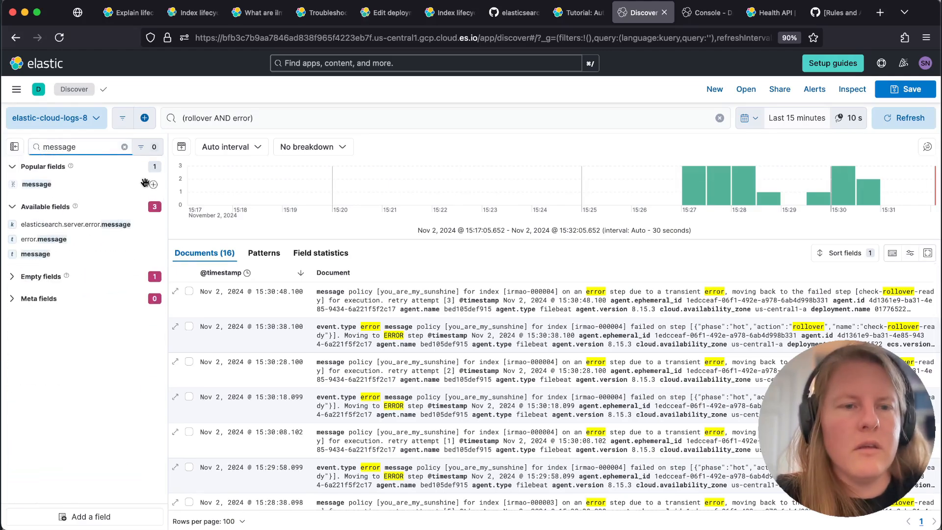
{"action": "left_click", "coordinate": [153, 184]}
{"action": "left_click", "coordinate": [15, 146]}
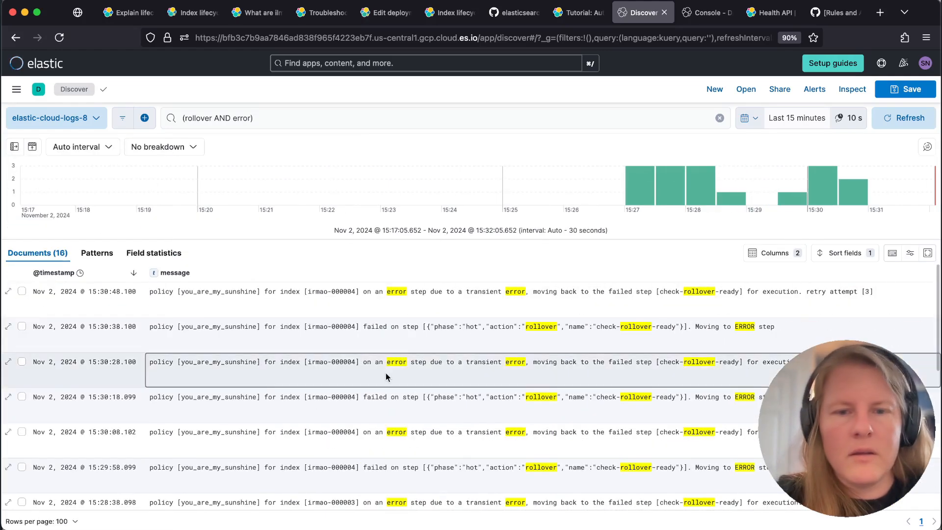
Read the rollover error messages and look up log.level and log.logger in the newest entry's details
{"action": "left_click", "coordinate": [441, 310]}
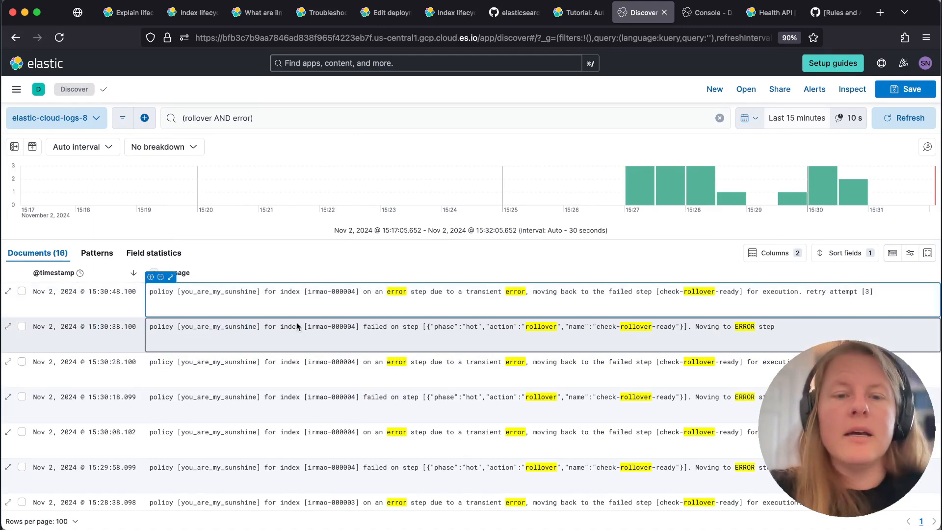
{"action": "left_click_drag", "start_coordinate": [291, 329], "coordinate": [454, 327]}
{"action": "left_click", "coordinate": [8, 291]}
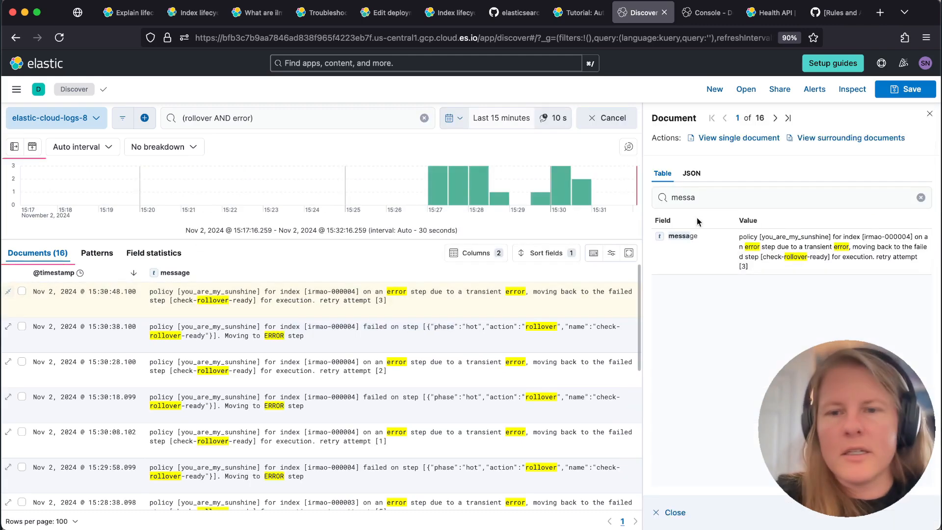
{"action": "type", "text": "level"}
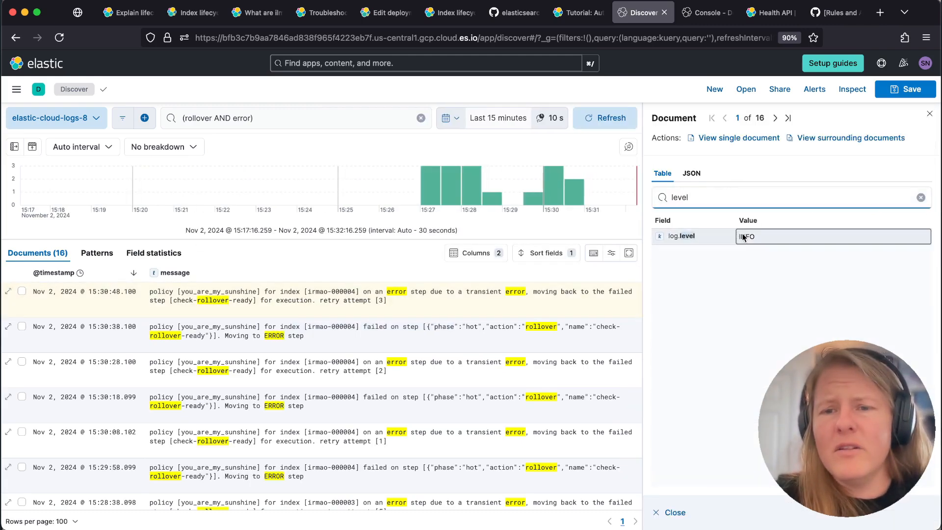
{"action": "key", "text": "super+a"}
{"action": "type", "text": "logger"}
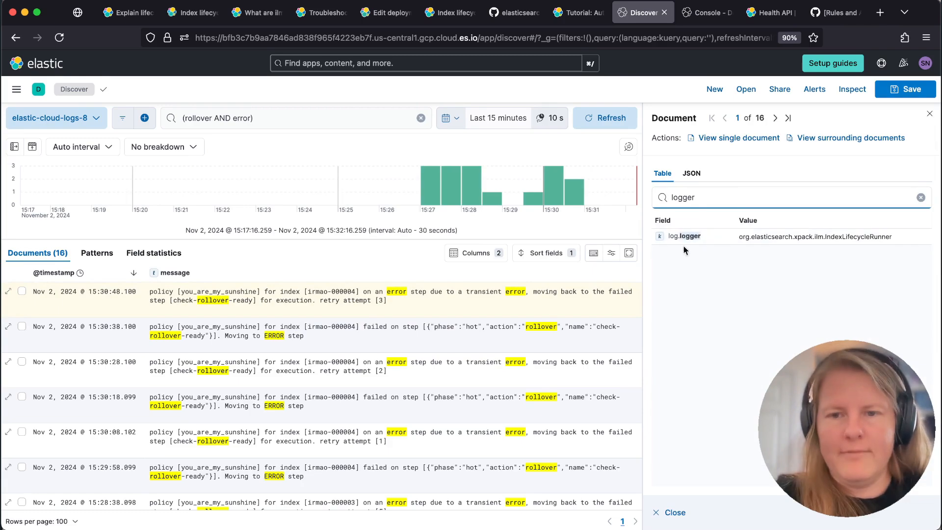
Extend the search query with AND log.logger:"org.elasticsearch.xpack.ilm.IndexLifecycleRunner", run it and close the document details
{"action": "left_click", "coordinate": [315, 119]}
{"action": "type", "text": "AND log"}
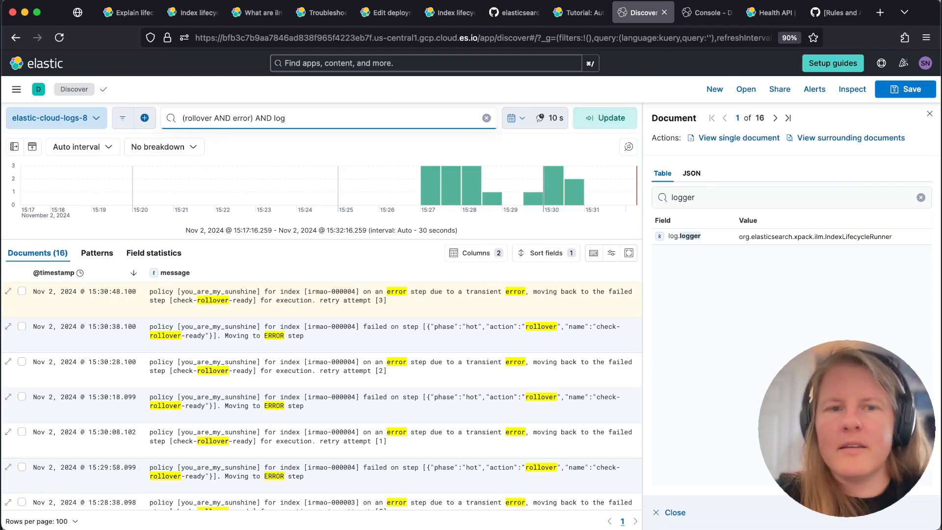
{"action": "type", "text": ".logger:"}
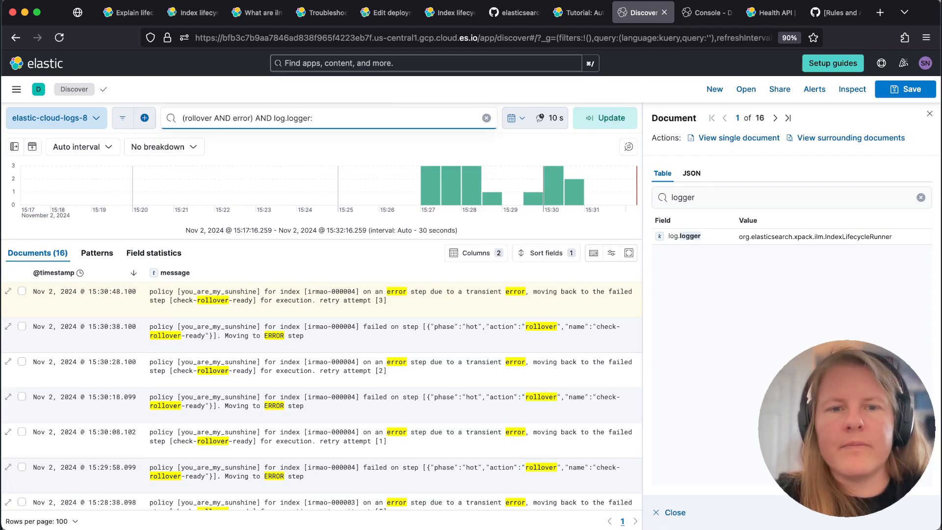
{"action": "type", "text": "\""}
{"action": "type", "text": "org.elasticsearch.xpack.ilm.IndexLifecycleRunner"}
{"action": "key", "text": "Return"}
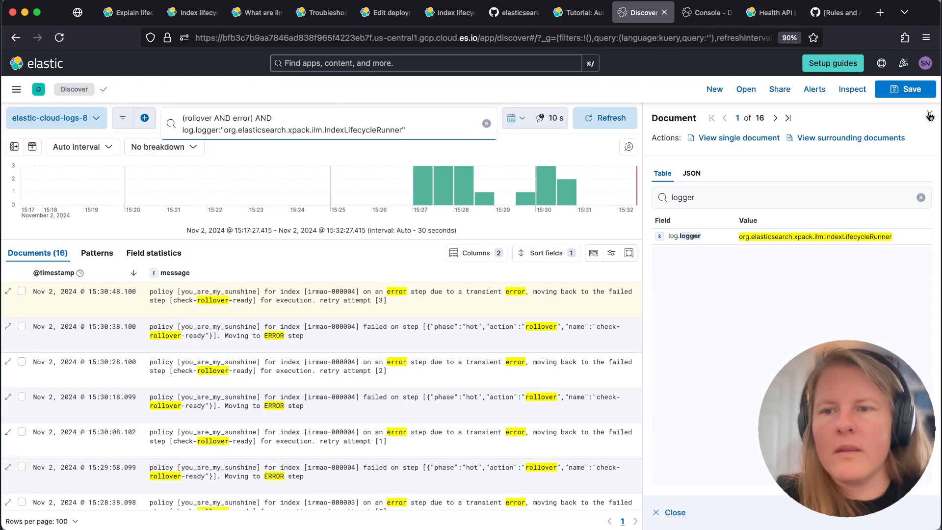
{"action": "left_click", "coordinate": [929, 116]}
Replace the (rollover AND error) part of the query with just error and rerun the search
{"action": "left_click", "coordinate": [253, 118]}
{"action": "type", "text": "error"}
{"action": "key", "text": "Return"}
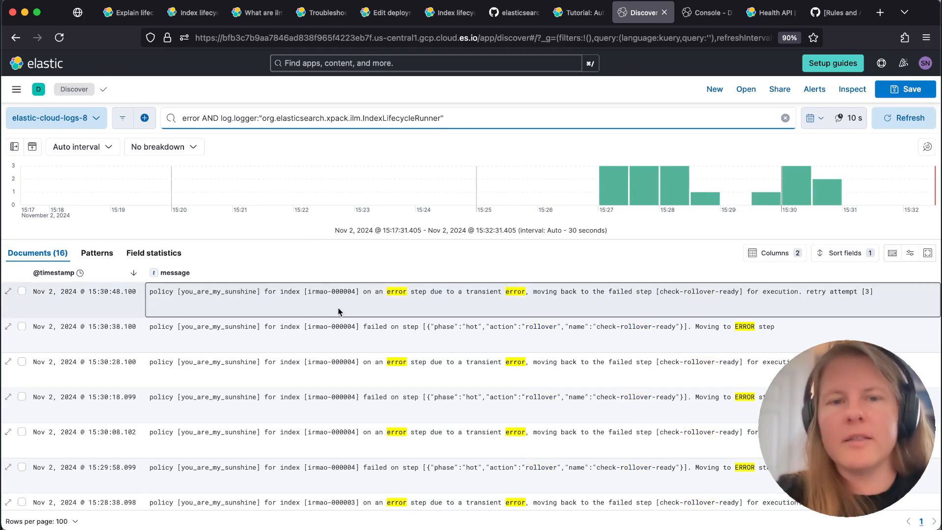
{"action": "left_click", "coordinate": [326, 95]}
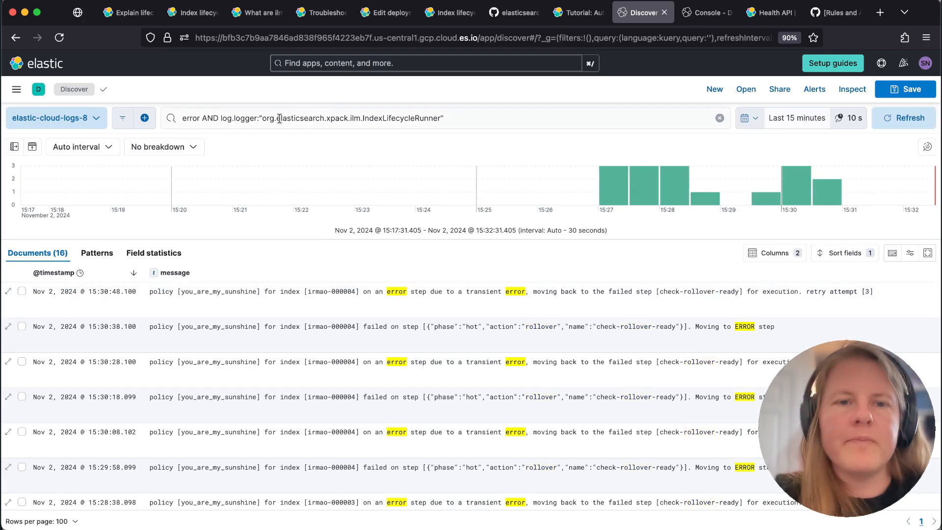
Go to Stack Management and open the Rules page under Alerts and Insights
{"action": "left_click", "coordinate": [16, 88]}
{"action": "scroll", "coordinate": [55, 347], "scroll_direction": "down", "scroll_amount": 10}
{"action": "left_click", "coordinate": [42, 485]}
{"action": "key", "text": "super+f"}
{"action": "type", "text": "rules"}
{"action": "key", "text": "Return"}
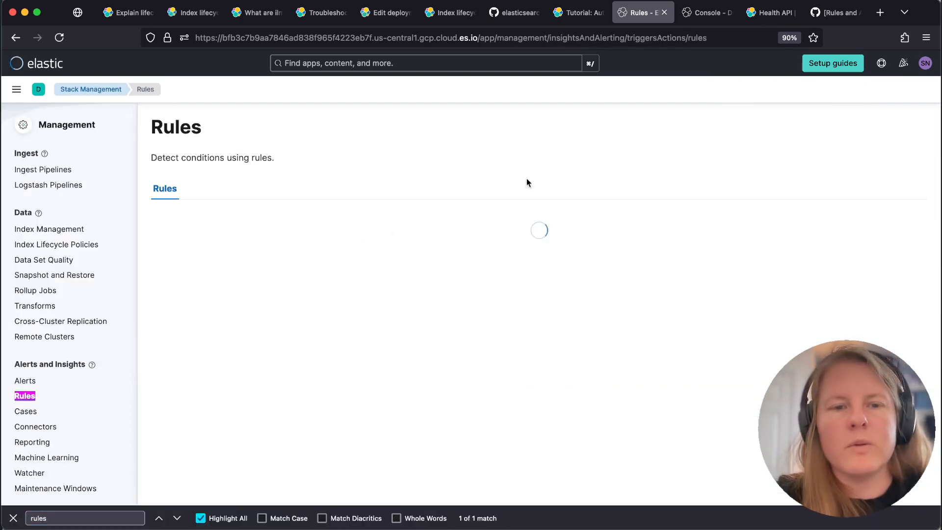
Start a new rule, browse the Stack Monitoring rule types, and choose Elasticsearch query from Stack Alerts
{"action": "left_click", "coordinate": [886, 132]}
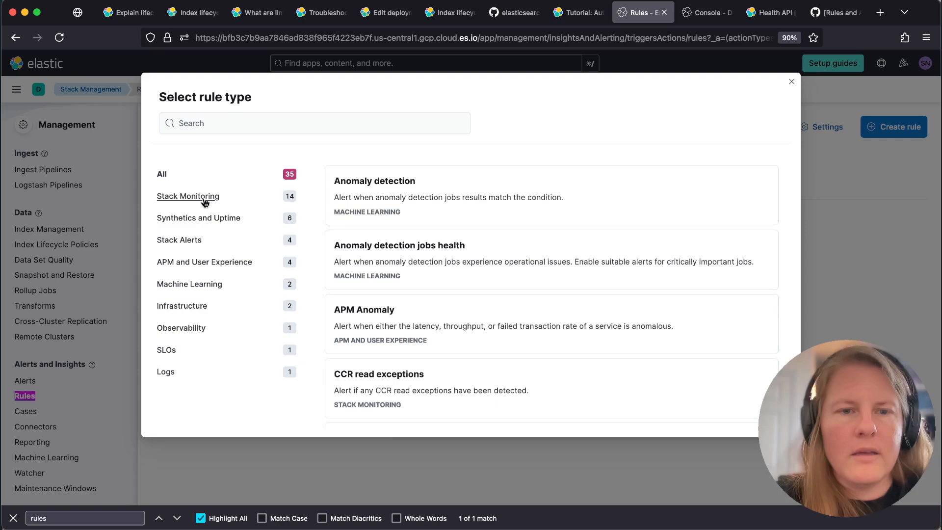
{"action": "left_click", "coordinate": [205, 203]}
{"action": "scroll", "coordinate": [449, 349], "scroll_direction": "down", "scroll_amount": 5}
{"action": "scroll", "coordinate": [452, 348], "scroll_direction": "down", "scroll_amount": 8}
{"action": "scroll", "coordinate": [451, 350], "scroll_direction": "down", "scroll_amount": 1}
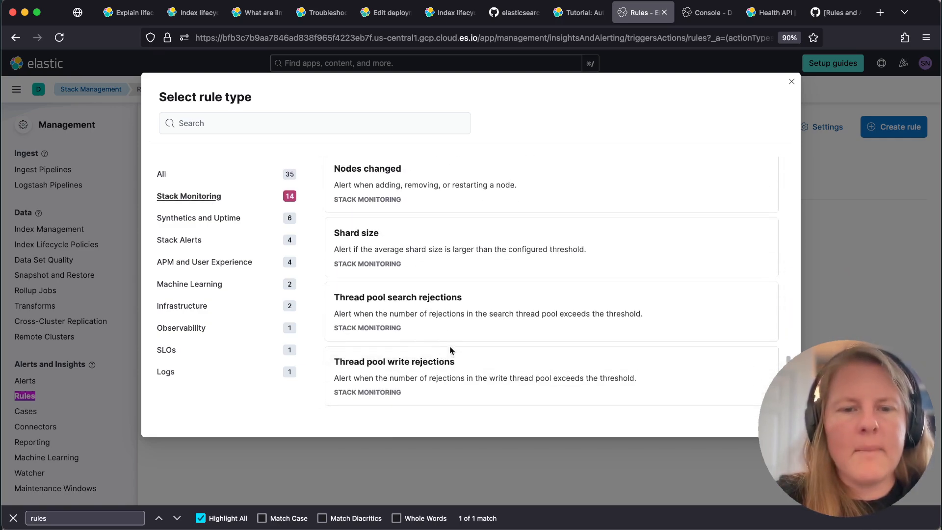
{"action": "left_click", "coordinate": [200, 240]}
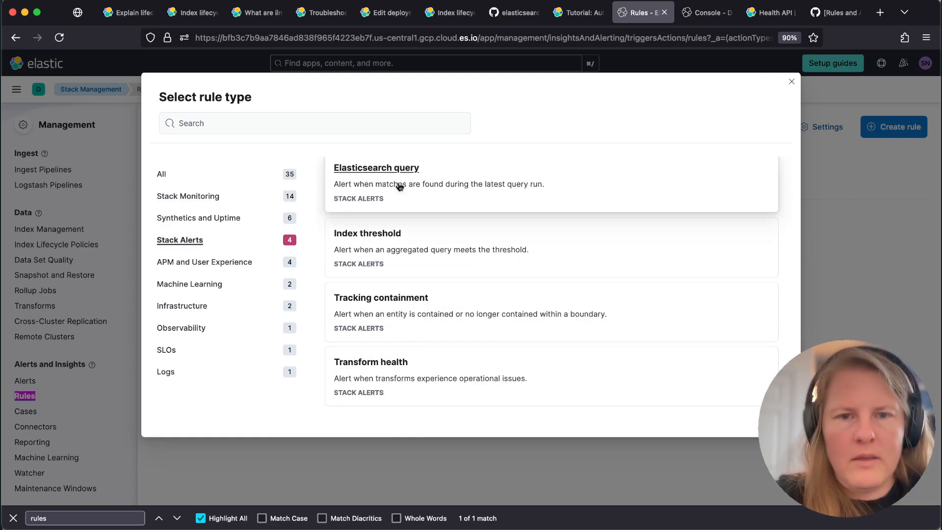
{"action": "left_click", "coordinate": [400, 186]}
Give the rule a name starting with "ILM err" and select the KQL or Lucene query type
{"action": "type", "text": "ILM HI"}
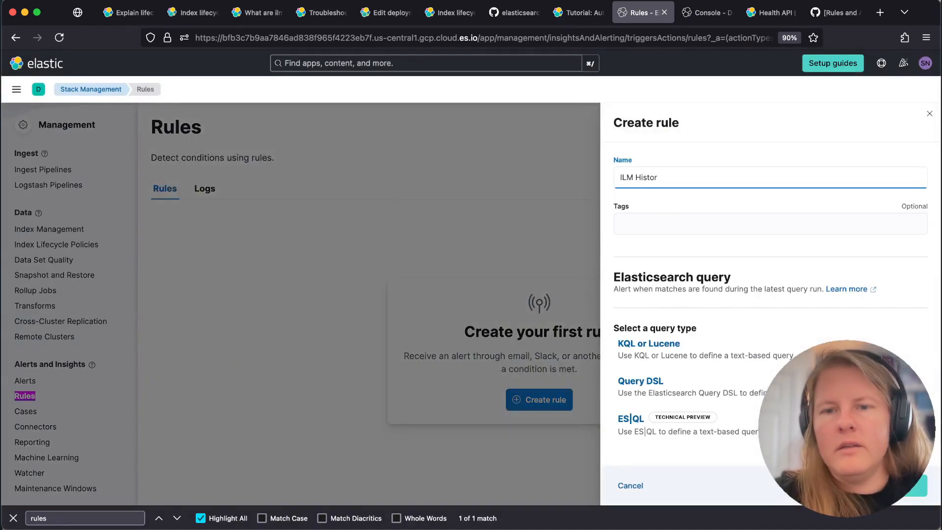
{"action": "key", "text": "super+a"}
{"action": "type", "text": "ILM"}
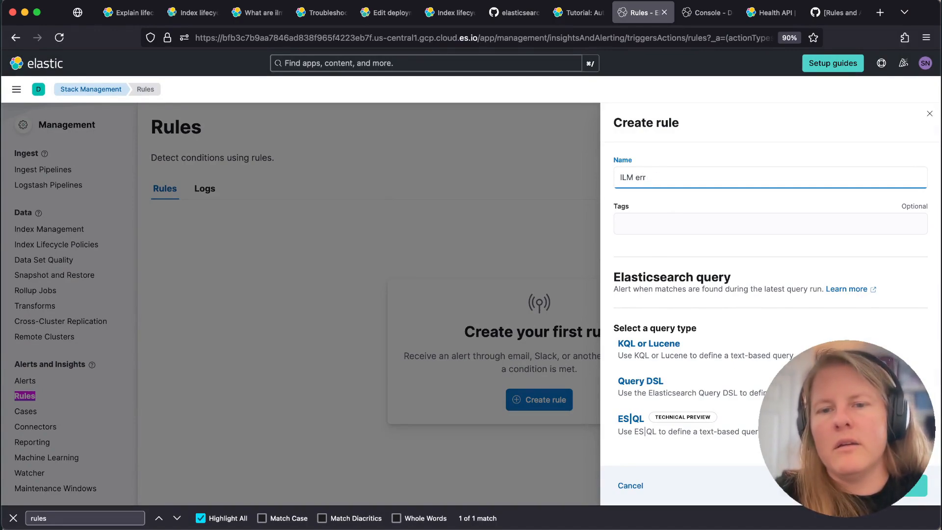
{"action": "scroll", "coordinate": [647, 311], "scroll_direction": "down", "scroll_amount": 3}
{"action": "left_click", "coordinate": [660, 271]}
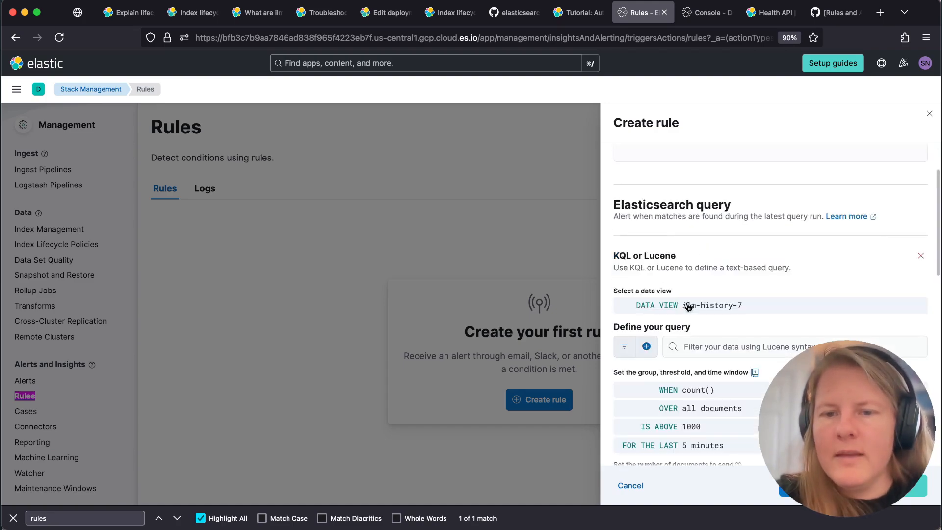
Check that the query language is Lucene and define the rule query as error AND log.logger:"org.elasticsearch.xpack.ilm.IndexLifecycleRunner"
{"action": "scroll", "coordinate": [697, 314], "scroll_direction": "down", "scroll_amount": 2}
{"action": "left_click", "coordinate": [625, 266]}
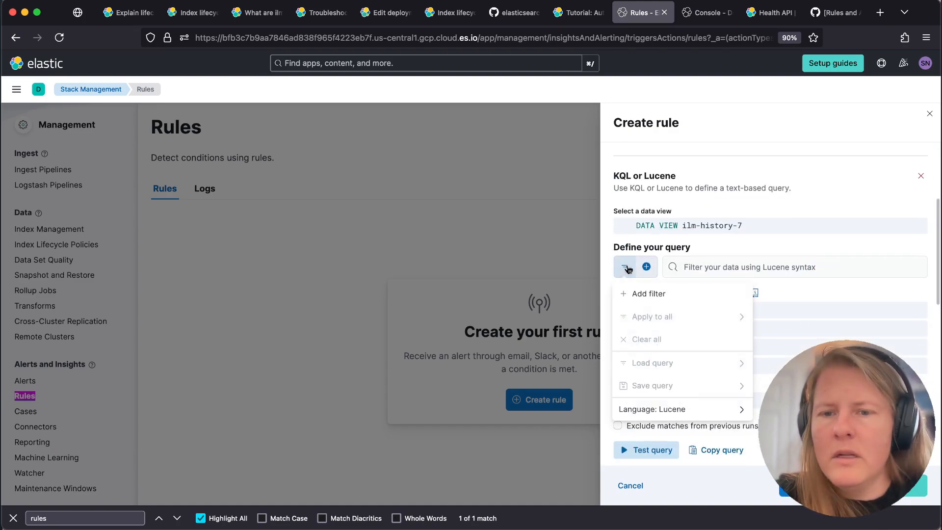
{"action": "left_click", "coordinate": [677, 407]}
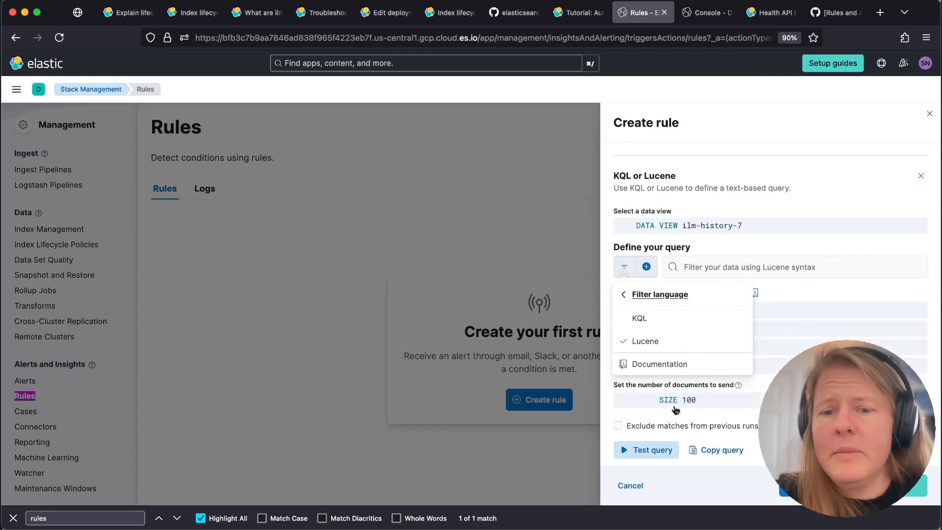
{"action": "left_click", "coordinate": [710, 260]}
{"action": "type", "text": "error AND log.logger:\"org.elasticsearch.xpack.ilm.IndexLifecycleRunner\""}
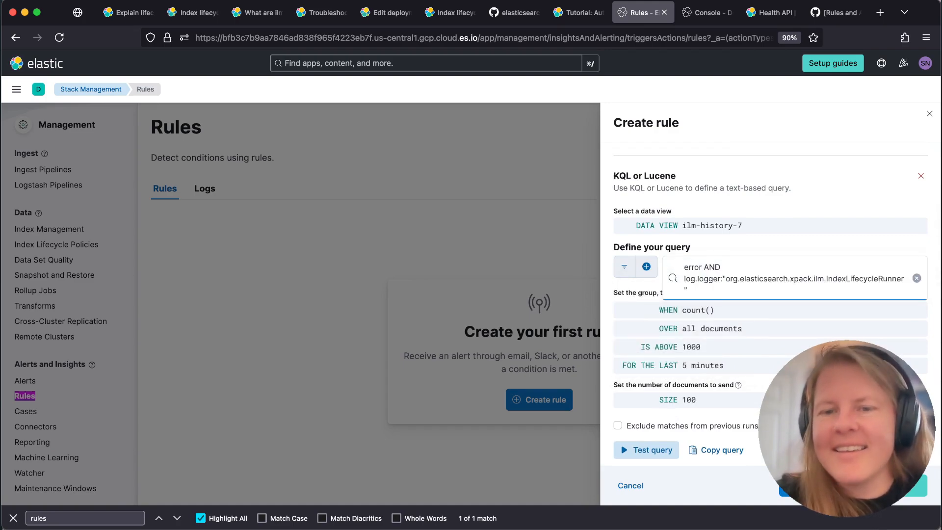
{"action": "left_click", "coordinate": [643, 293]}
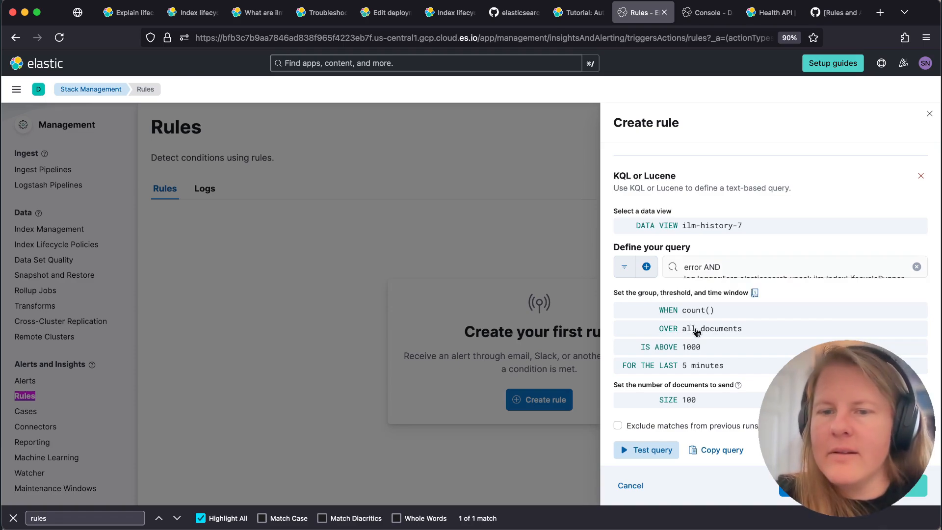
Set the rule's threshold so it fires when the document count is above 10
{"action": "left_click", "coordinate": [691, 346]}
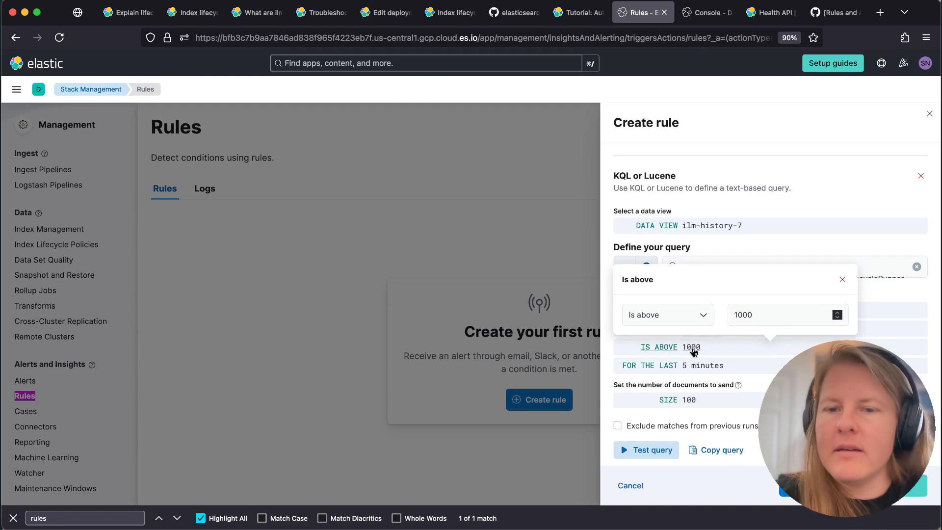
{"action": "key", "text": "BackSpace"}
{"action": "key", "text": "BackSpace"}
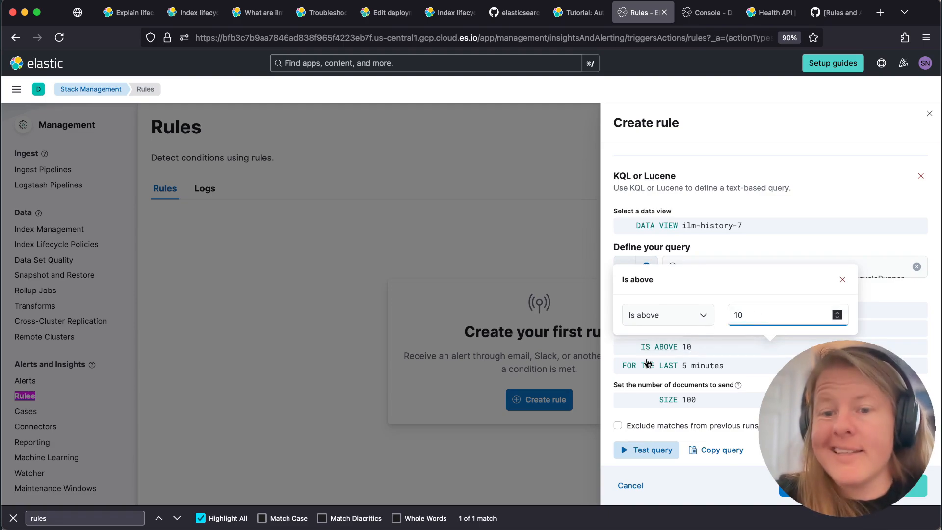
{"action": "left_click", "coordinate": [636, 387]}
Switch the rule's data view to elastic-cloud-logs-8
{"action": "scroll", "coordinate": [691, 388], "scroll_direction": "down", "scroll_amount": 1}
{"action": "scroll", "coordinate": [692, 387], "scroll_direction": "up", "scroll_amount": 3}
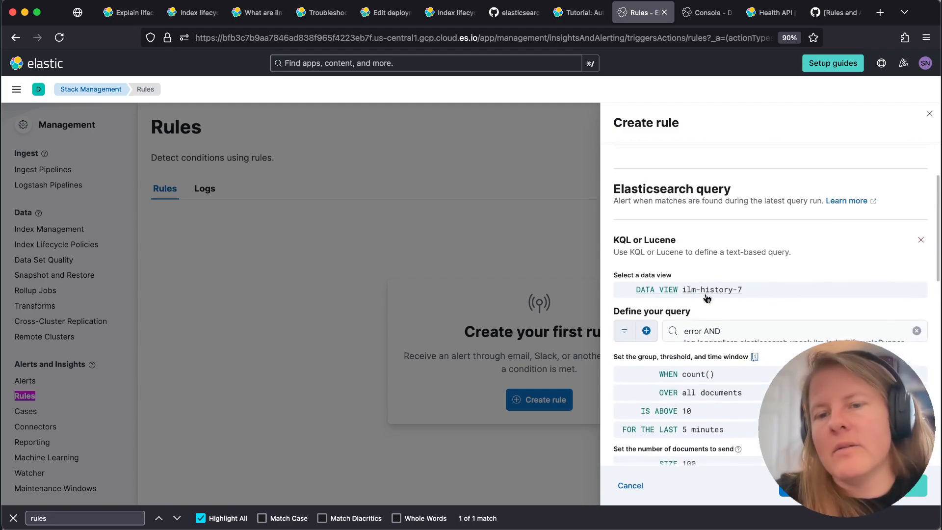
{"action": "left_click", "coordinate": [706, 295]}
{"action": "left_click", "coordinate": [677, 372]}
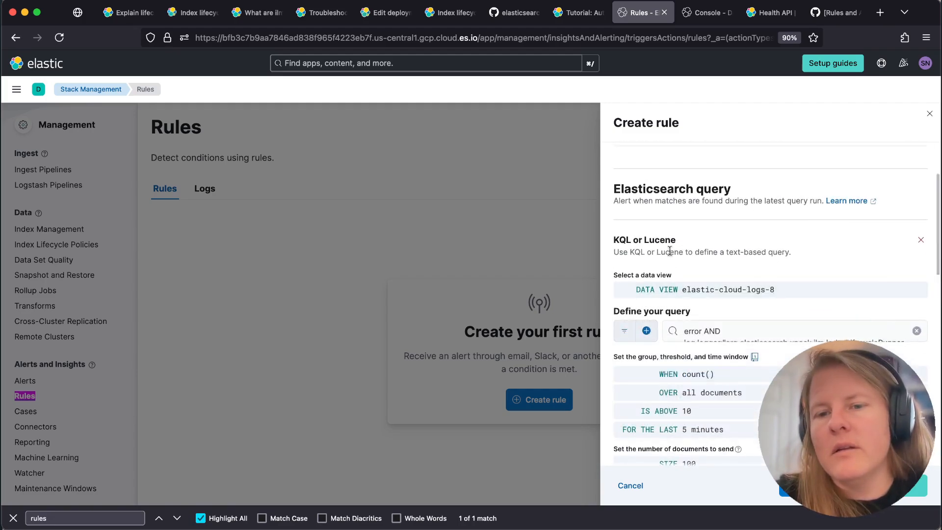
Review the rule's remaining settings and available connector types, then discard the unsaved rule
{"action": "scroll", "coordinate": [688, 252], "scroll_direction": "down", "scroll_amount": 8}
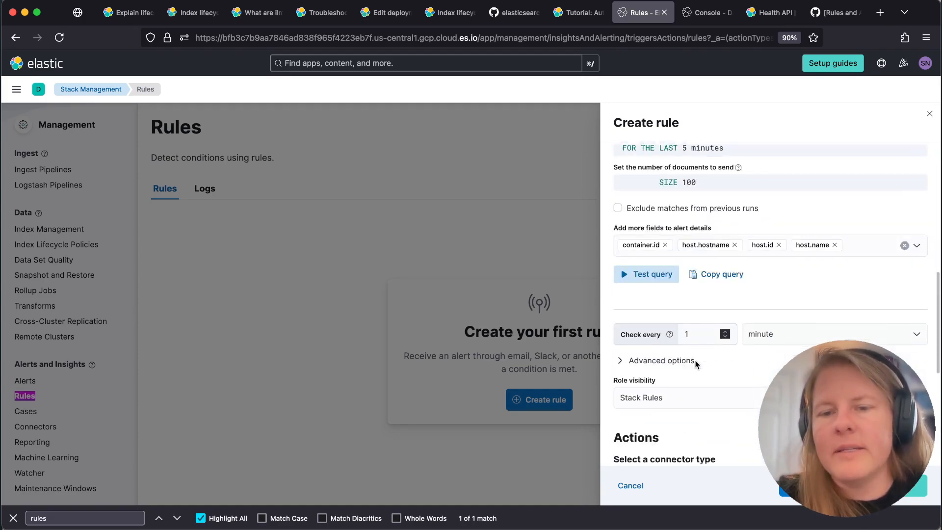
{"action": "scroll", "coordinate": [696, 365], "scroll_direction": "down", "scroll_amount": 6}
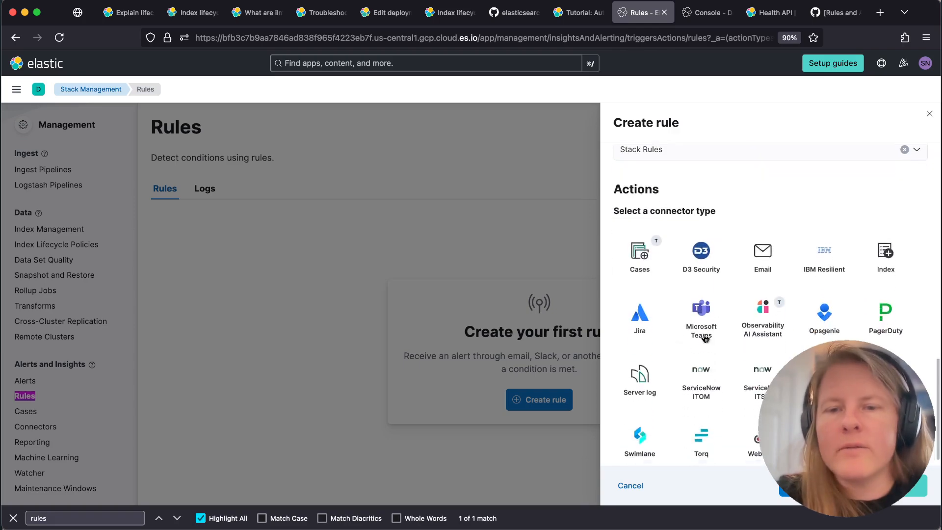
{"action": "scroll", "coordinate": [629, 219], "scroll_direction": "down", "scroll_amount": 1}
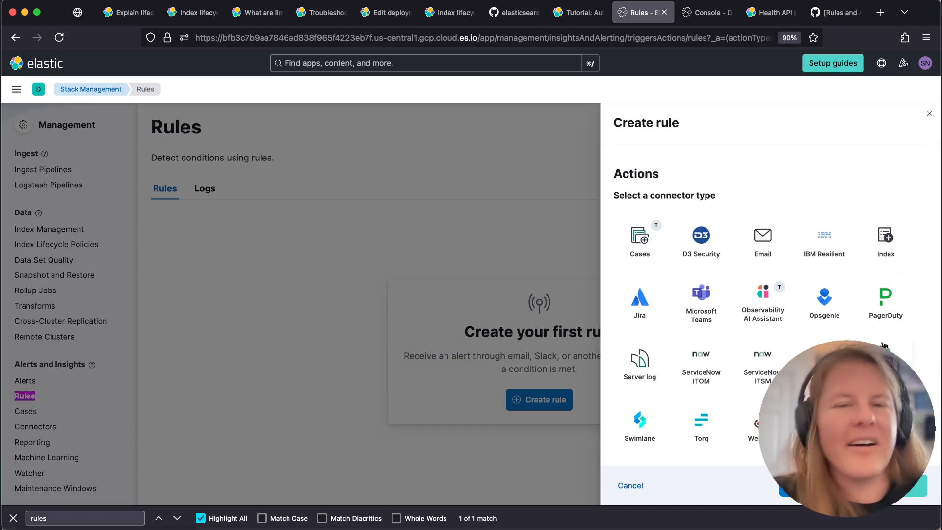
{"action": "left_click", "coordinate": [621, 487]}
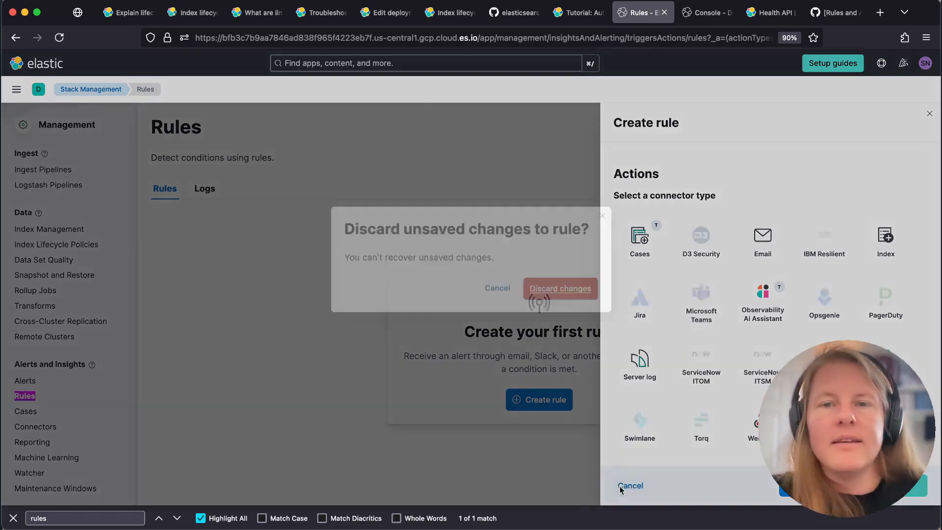
{"action": "left_click", "coordinate": [557, 289]}
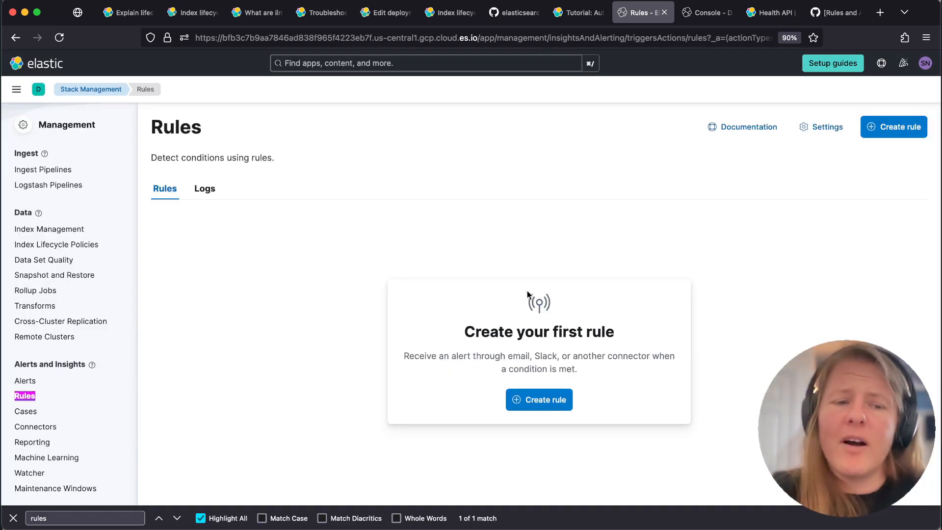
{"action": "left_click", "coordinate": [14, 518]}
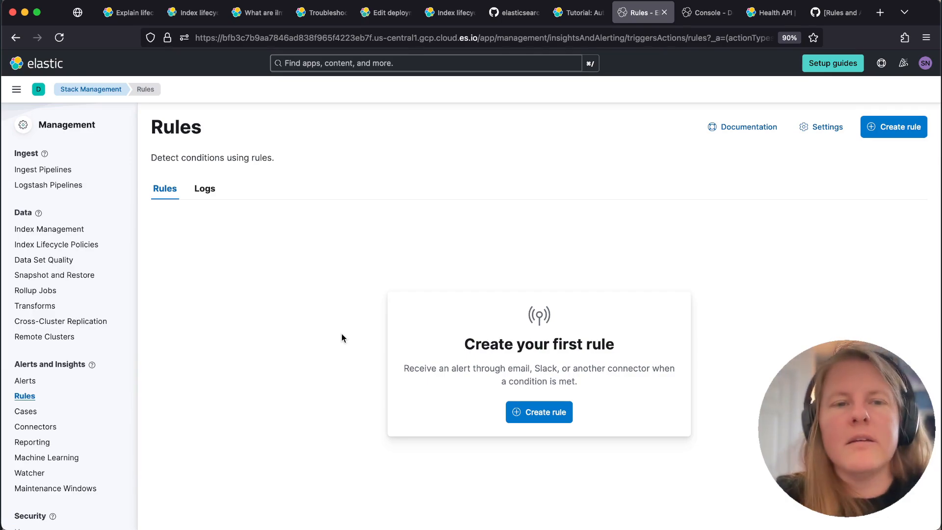
Go to cloud.elastic.co and open the deployment's Health page to check its Index Lifecycle Management status
{"action": "left_click", "coordinate": [567, 37]}
{"action": "type", "text": "cloud.elastic.co/"}
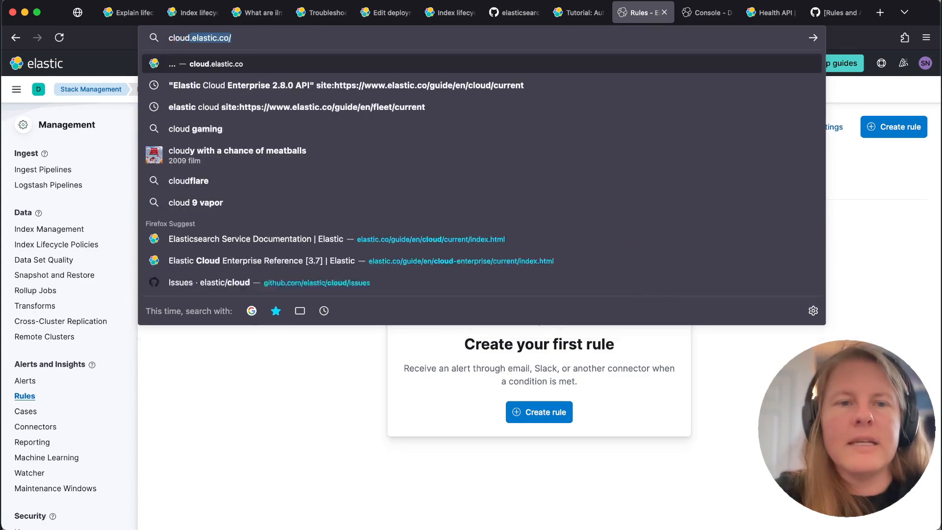
{"action": "key", "text": "Return"}
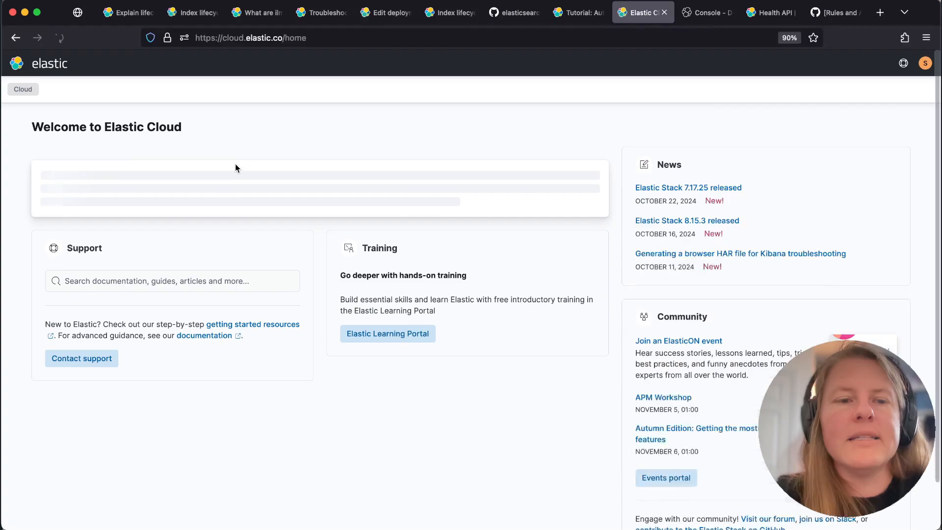
{"action": "left_click", "coordinate": [579, 211]}
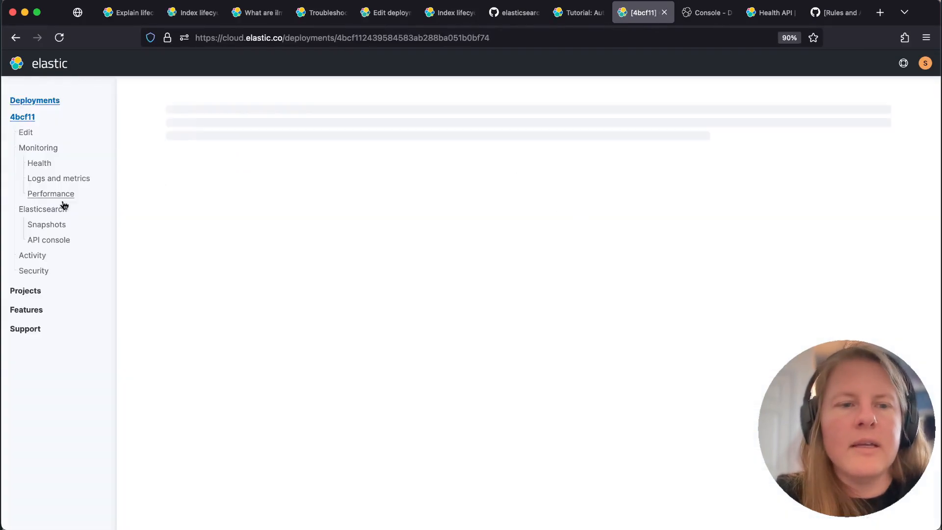
{"action": "left_click", "coordinate": [42, 196]}
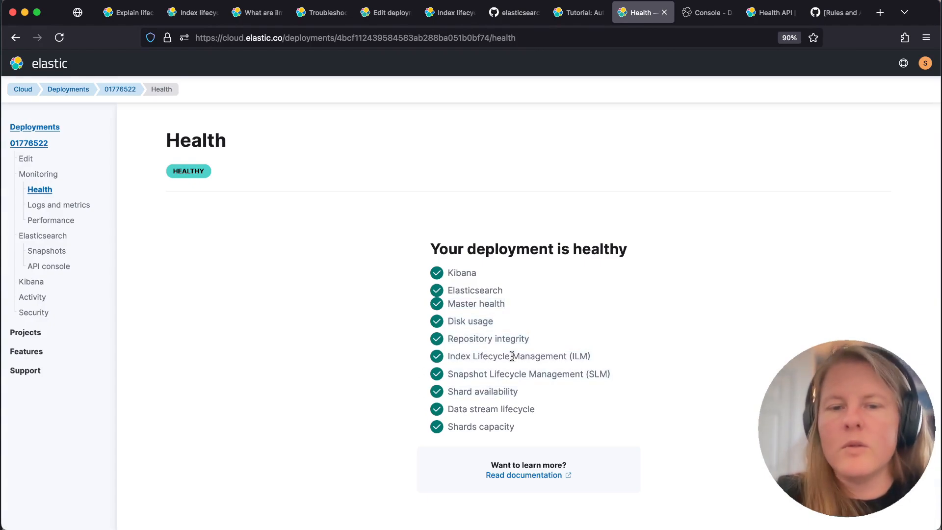
Read the ilm indicator details in the Health API documentation, including ilm_status, stagnating_indices and stagnating_indices_per_action
{"action": "left_click", "coordinate": [769, 18]}
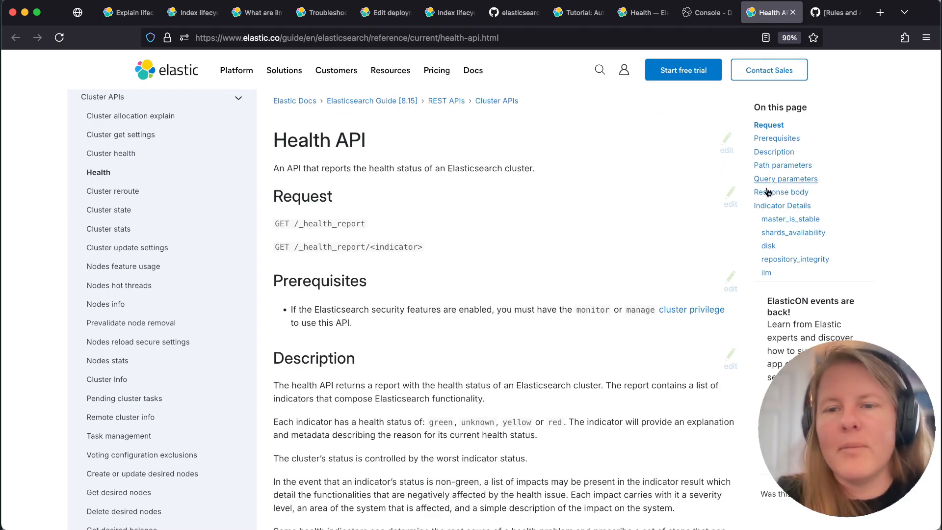
{"action": "scroll", "coordinate": [785, 215], "scroll_direction": "down", "scroll_amount": 2}
{"action": "left_click", "coordinate": [766, 219]}
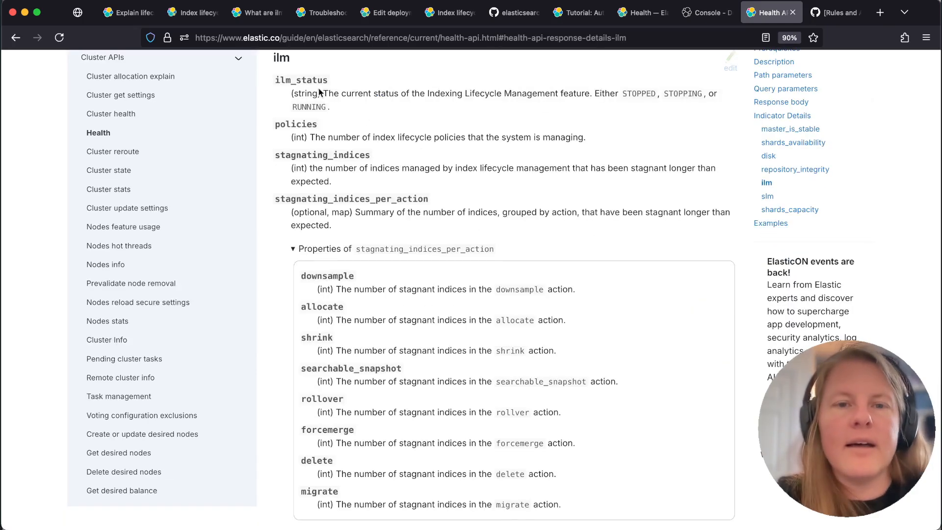
{"action": "left_click_drag", "start_coordinate": [341, 93], "coordinate": [386, 93]}
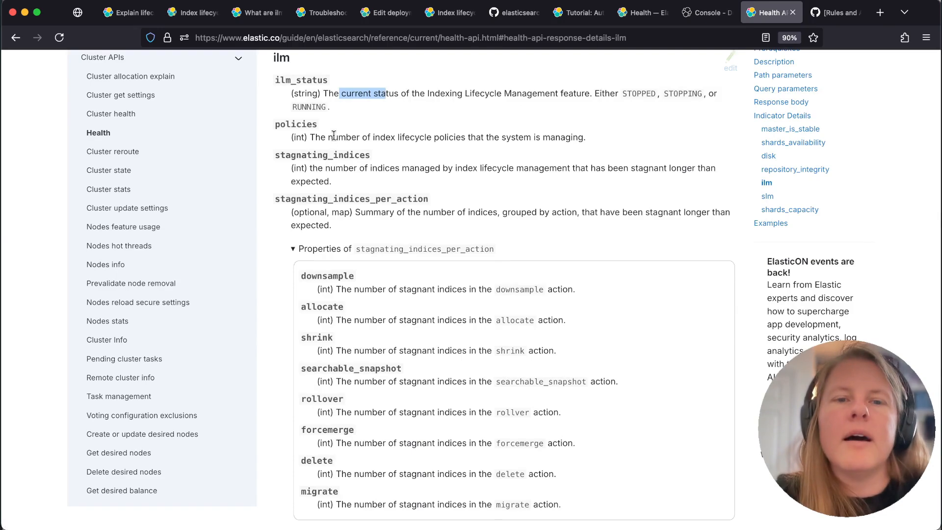
{"action": "left_click_drag", "start_coordinate": [336, 168], "coordinate": [399, 165]}
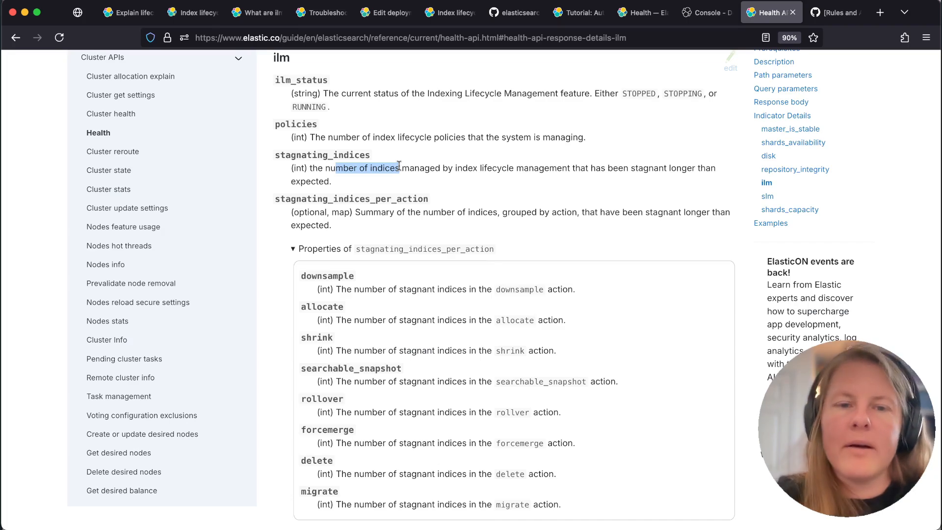
{"action": "left_click", "coordinate": [293, 250]}
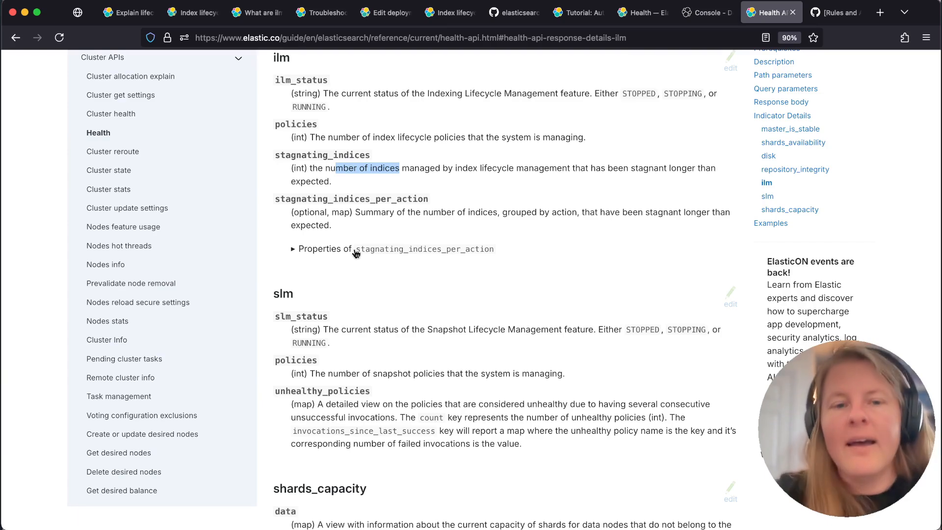
{"action": "left_click", "coordinate": [367, 210]}
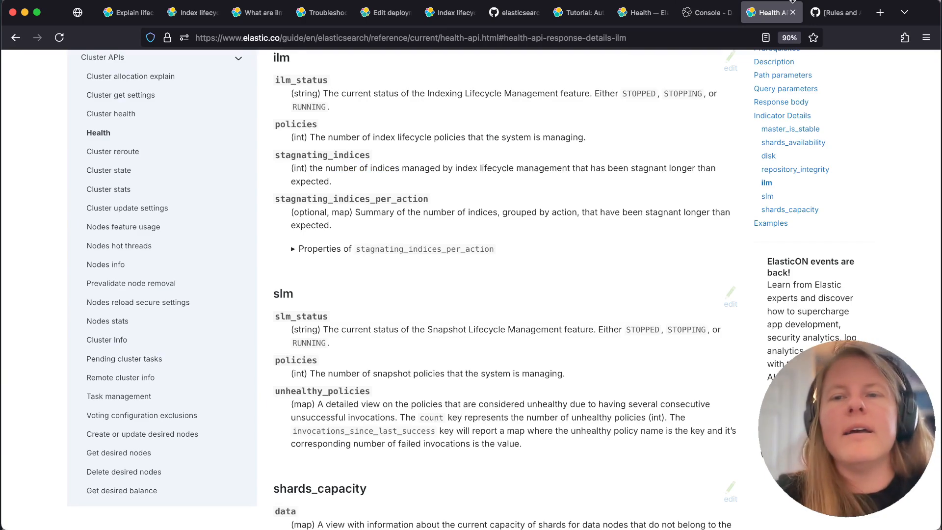
Examine Kibana GitHub issue #190663, including its table comparing Stack Monitoring alerts with the Health API
{"action": "left_click", "coordinate": [825, 16]}
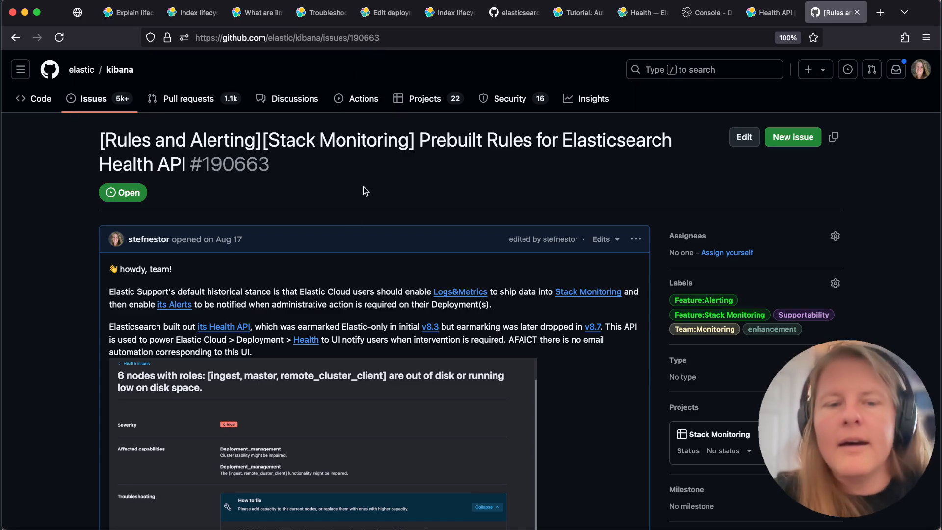
{"action": "scroll", "coordinate": [357, 275], "scroll_direction": "down", "scroll_amount": 6}
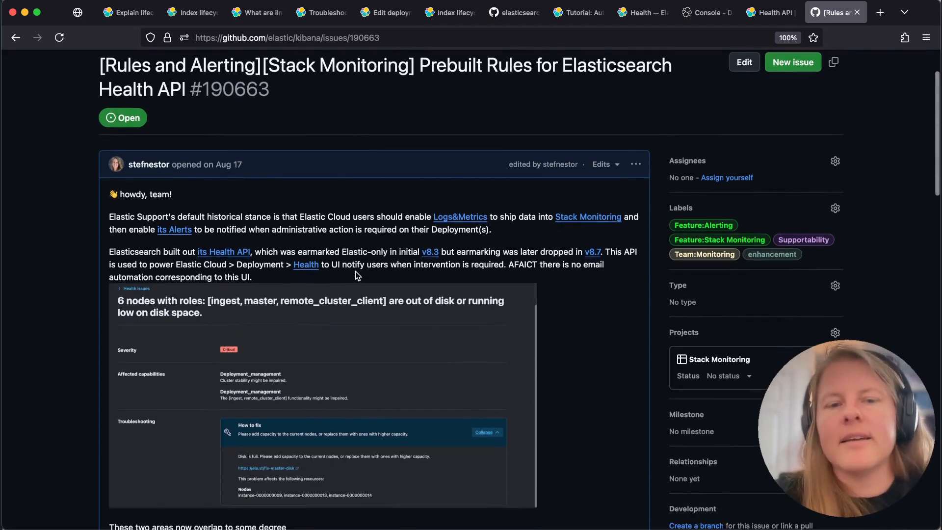
{"action": "scroll", "coordinate": [357, 275], "scroll_direction": "down", "scroll_amount": 5}
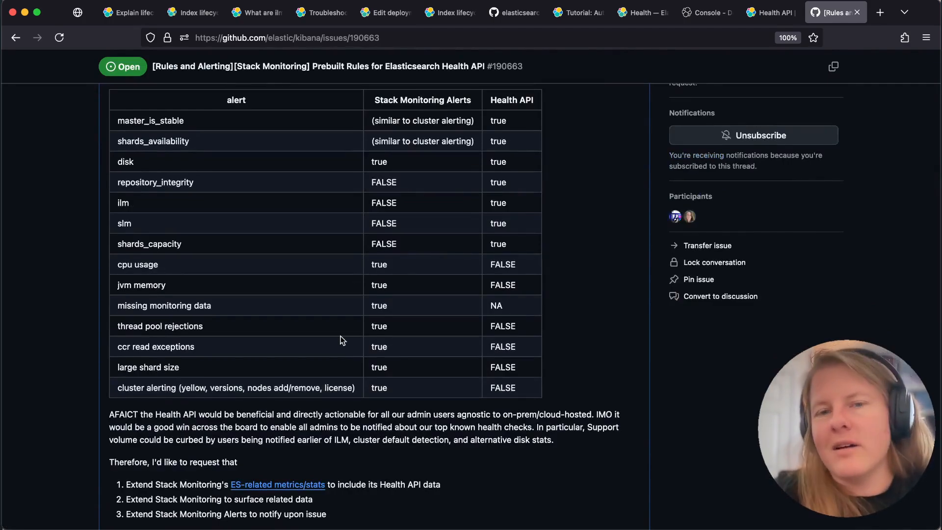
{"action": "scroll", "coordinate": [342, 339], "scroll_direction": "up", "scroll_amount": 15}
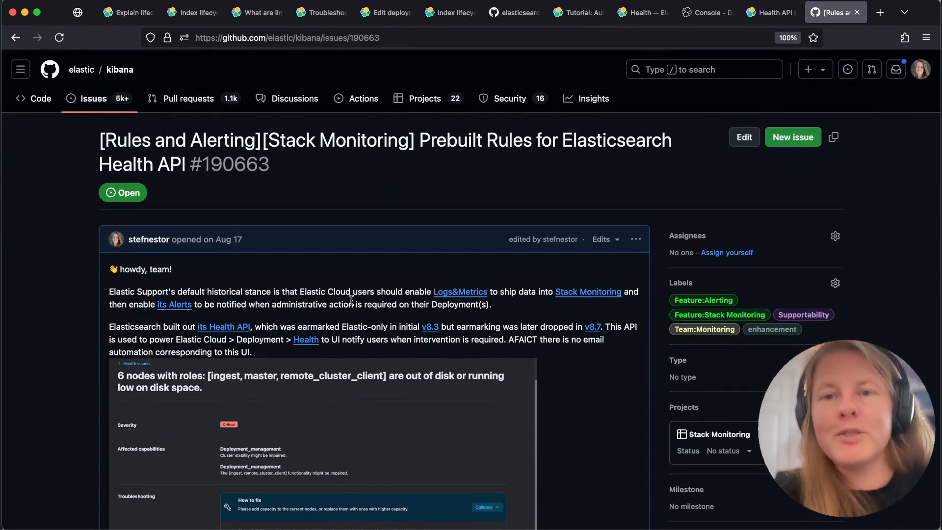
Go from the Kibana console to Discover and switch the data view to ilm-history-7
{"action": "left_click", "coordinate": [706, 12]}
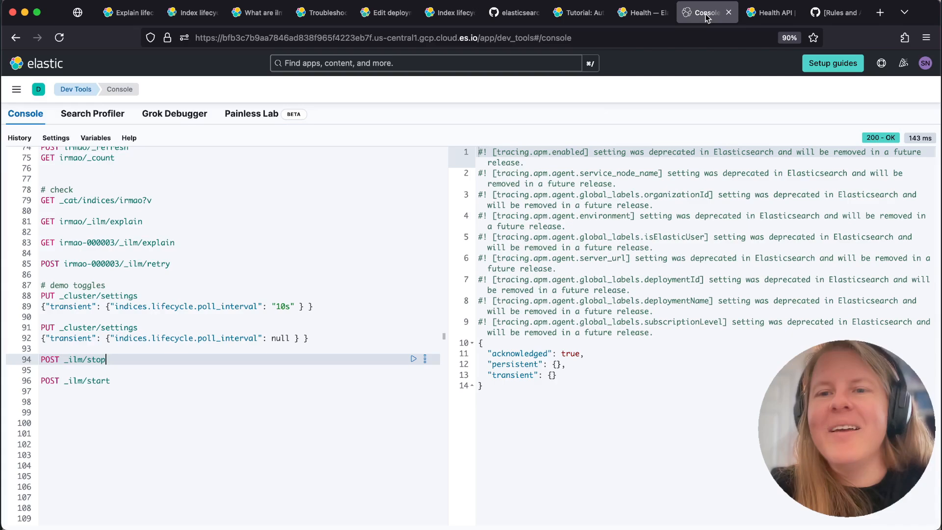
{"action": "left_click", "coordinate": [18, 92]}
{"action": "left_click", "coordinate": [25, 195]}
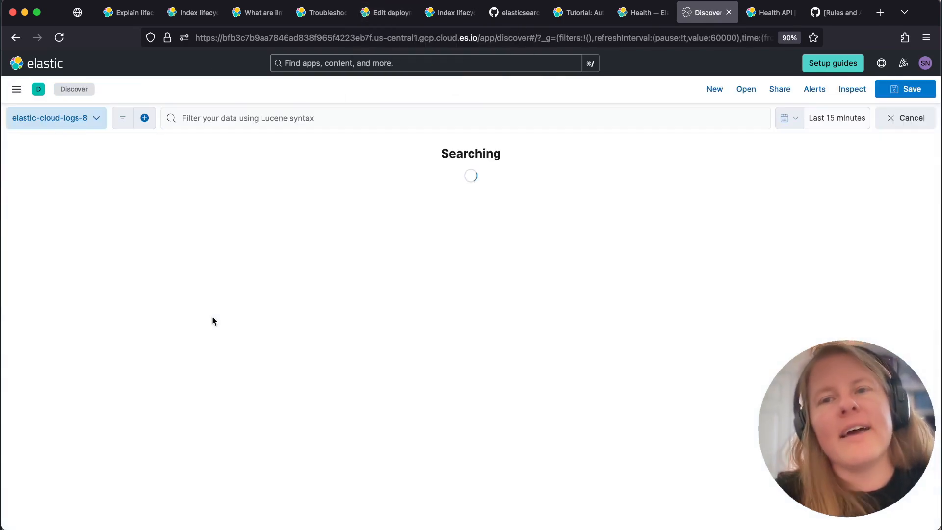
{"action": "left_click", "coordinate": [49, 118]}
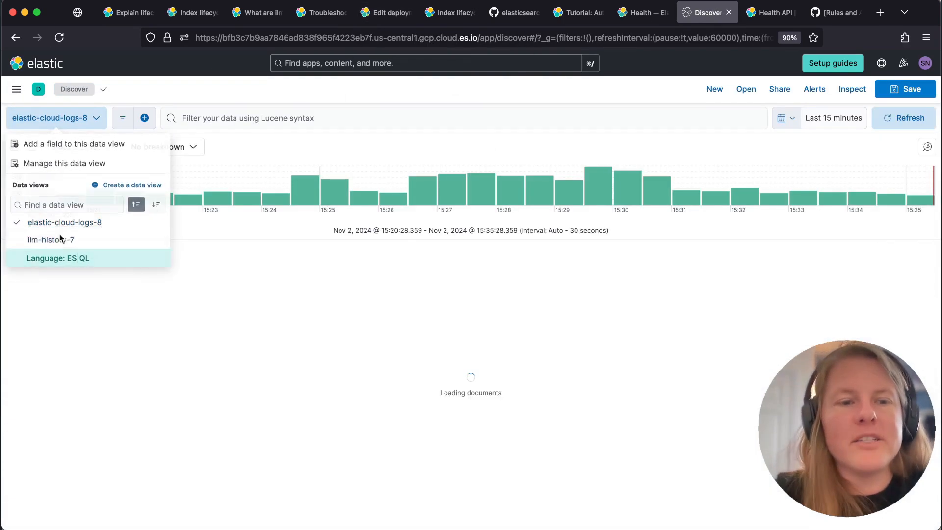
{"action": "left_click", "coordinate": [61, 238]}
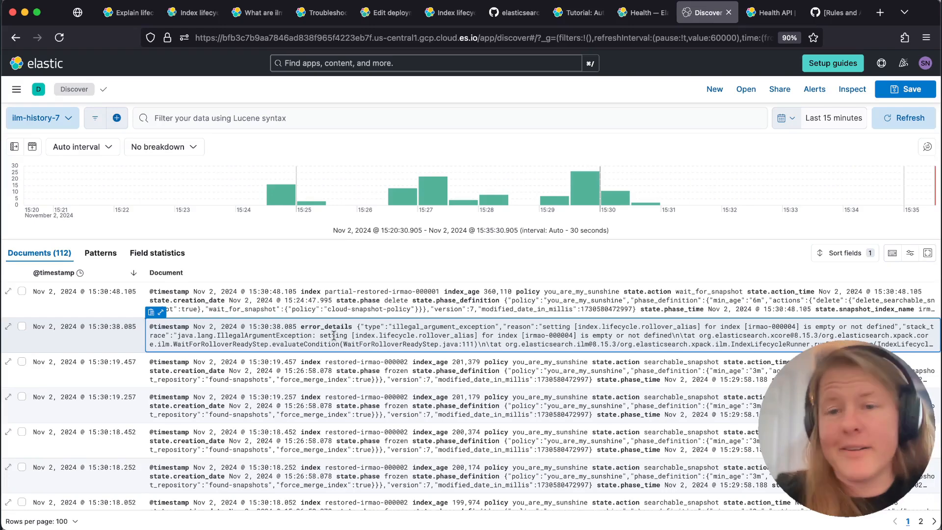
Return to the title.pdf presentation slides
{"action": "left_click", "coordinate": [77, 12]}
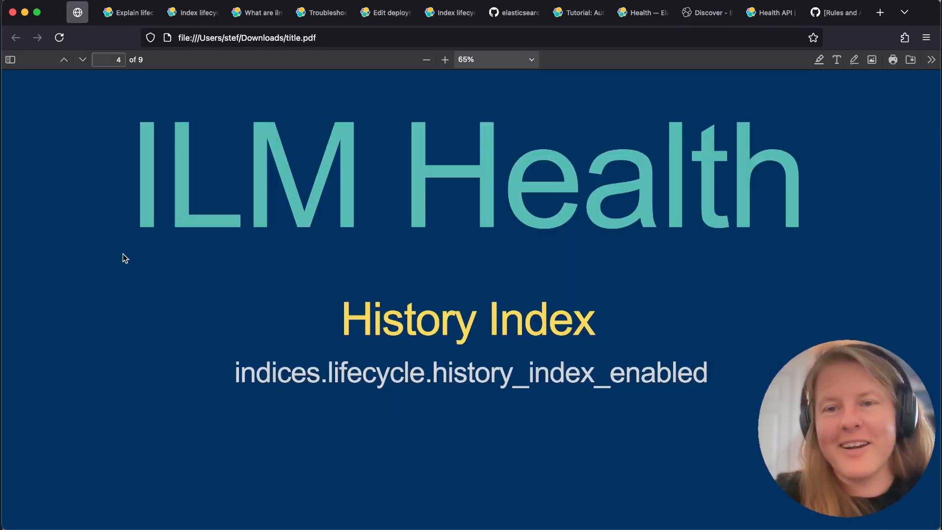